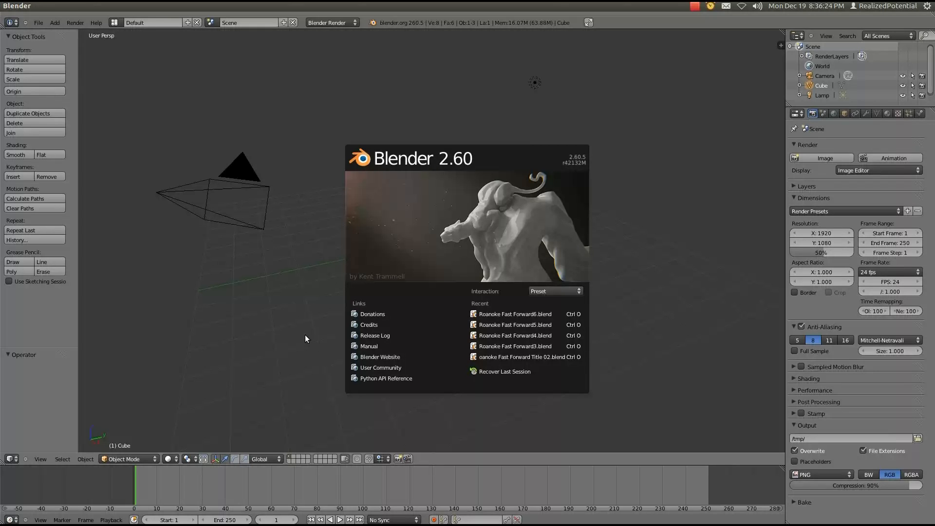
Step: Dismiss the splash screen and align the camera to the front view of the scene
{"action": "left_click", "coordinate": [288, 334]}
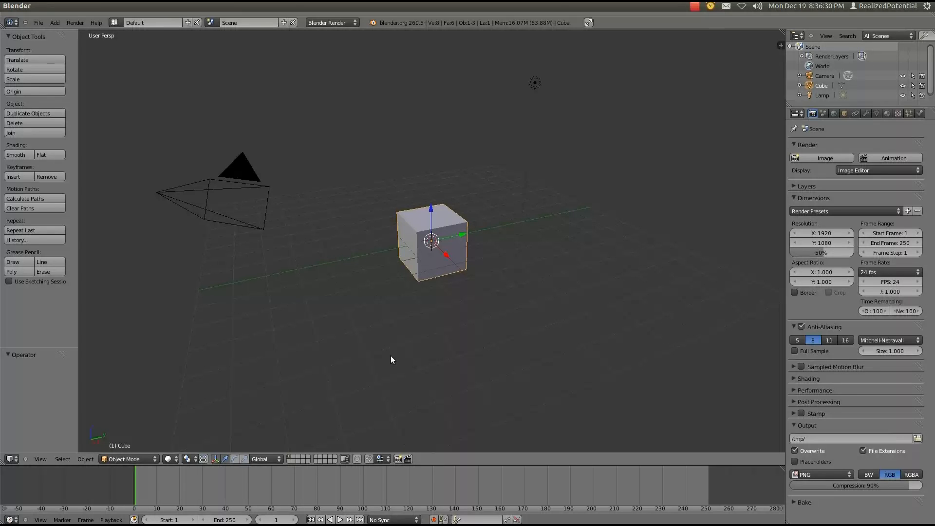
{"action": "key", "text": "KP_1"}
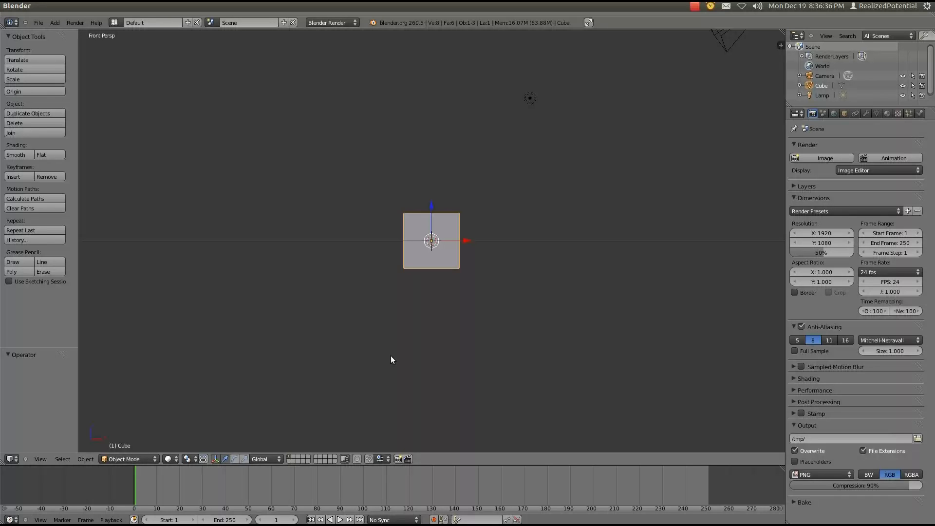
{"action": "key", "text": "ctrl+alt+KP_0"}
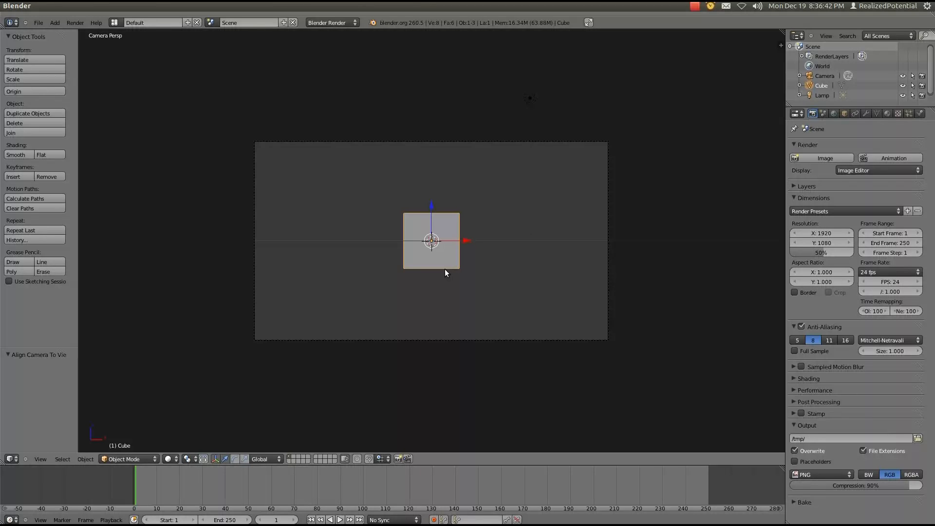
Step: Delete the default cube and add a mesh plane with Align to View enabled
{"action": "key", "text": "x"}
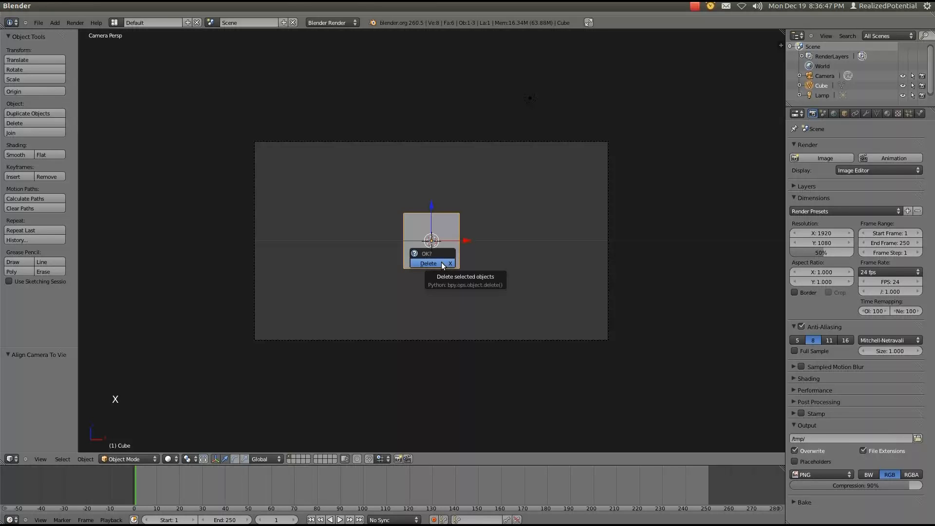
{"action": "left_click", "coordinate": [442, 264]}
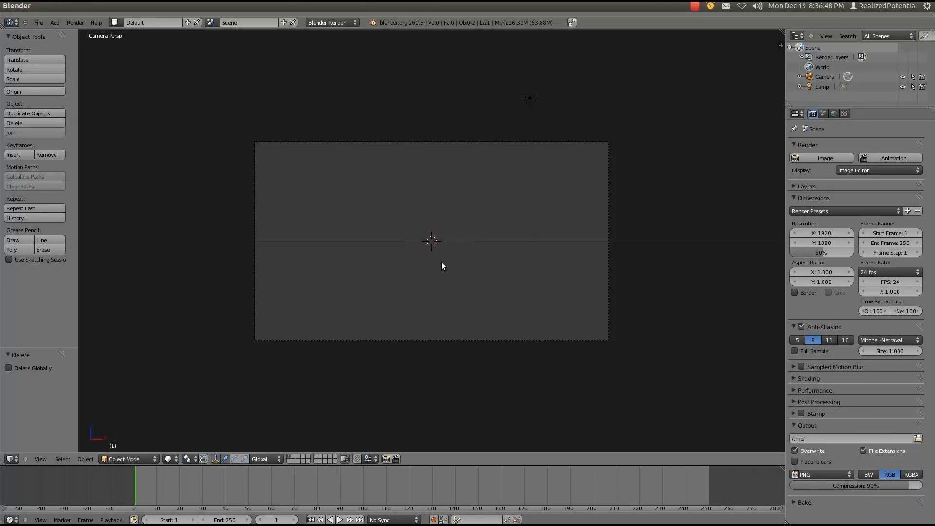
{"action": "key", "text": "shift+a"}
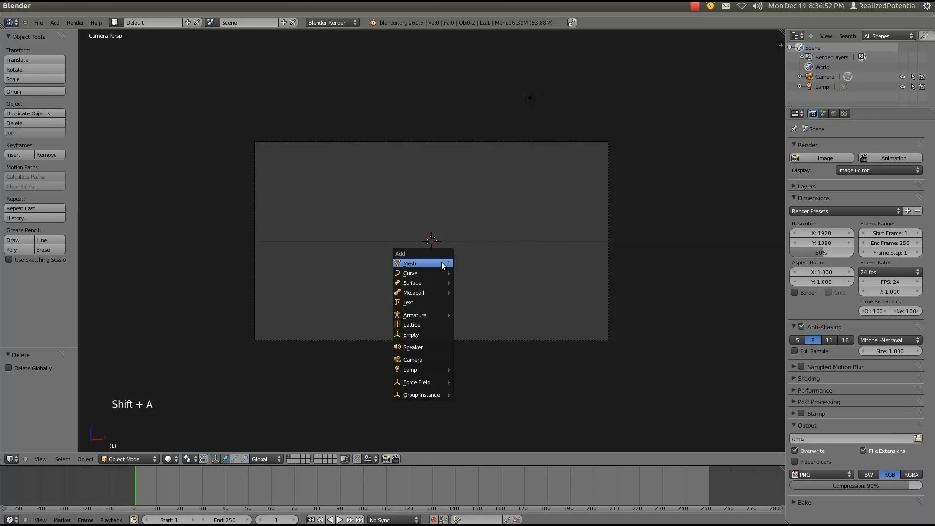
{"action": "mouse_move", "coordinate": [443, 264]}
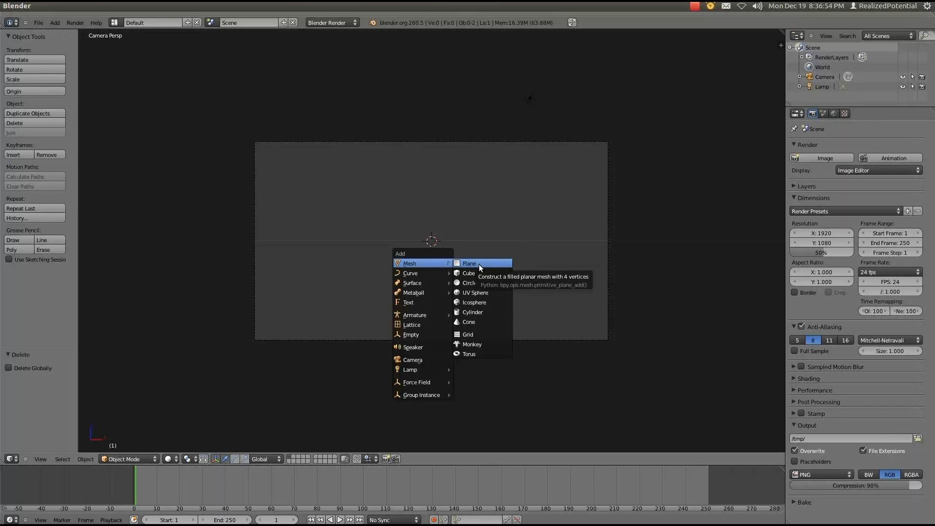
{"action": "left_click", "coordinate": [479, 265]}
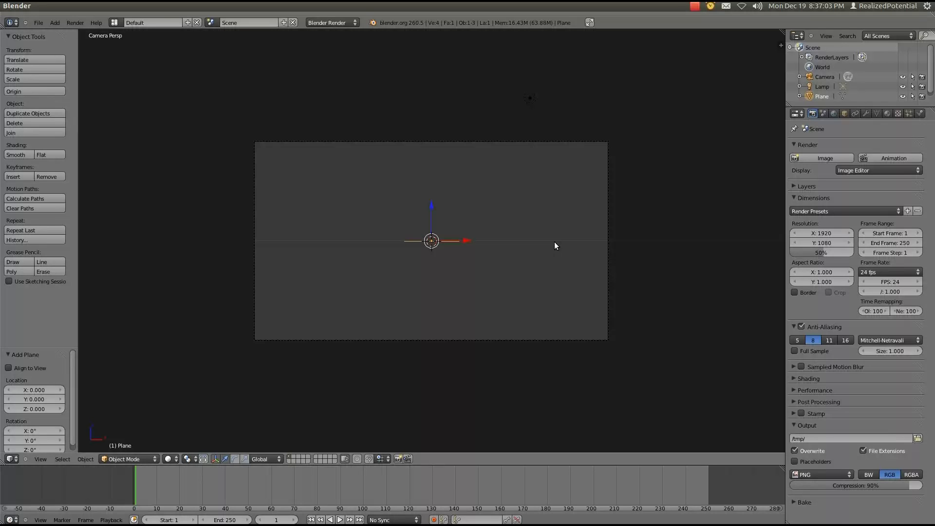
{"action": "key", "text": "F6"}
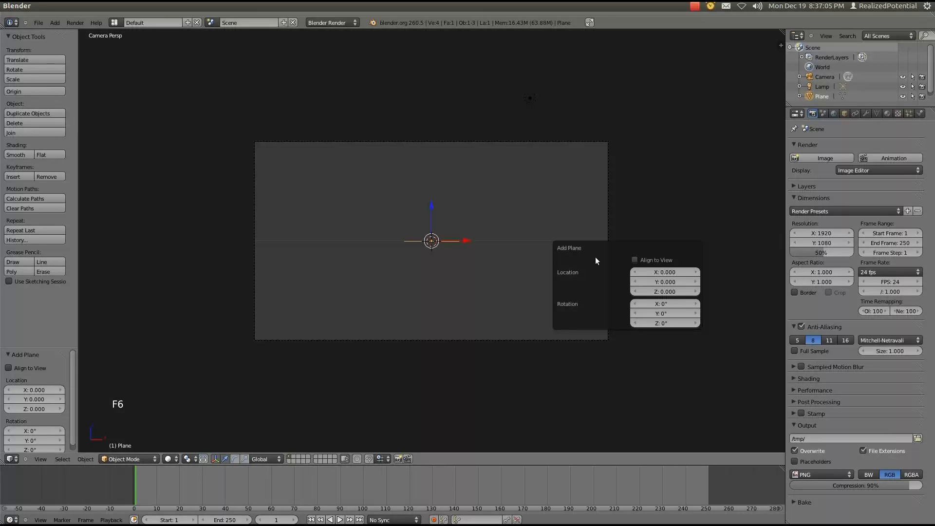
{"action": "left_click", "coordinate": [635, 260]}
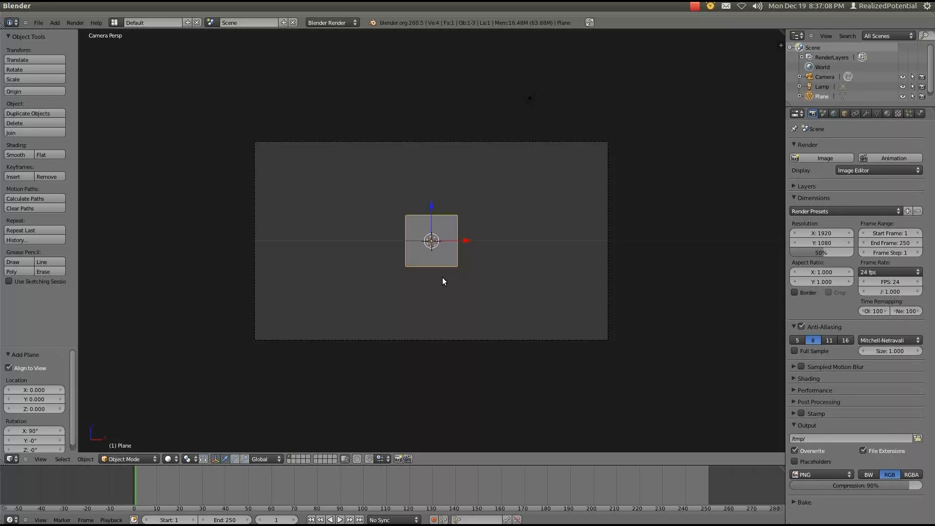
Step: Show the object's transform properties and set the plane's X dimension to 20.48
{"action": "key", "text": "n"}
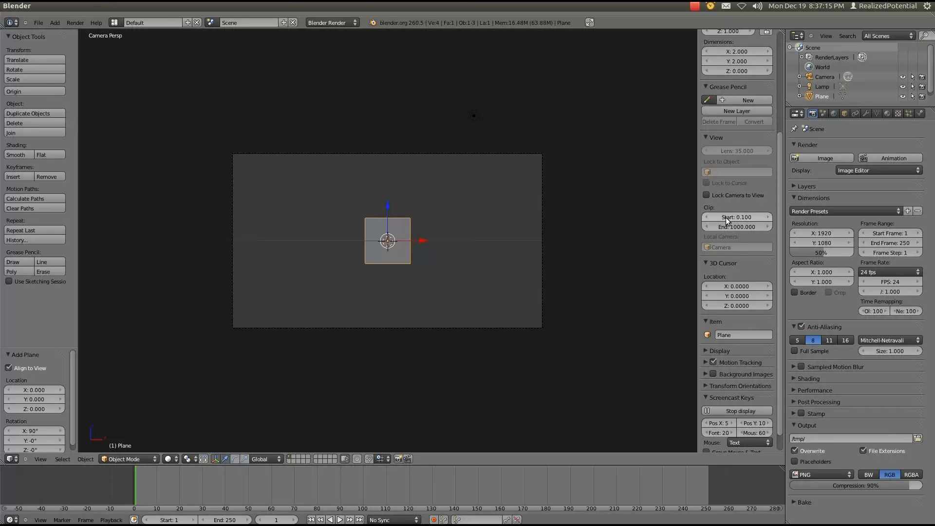
{"action": "scroll", "coordinate": [726, 217], "scroll_direction": "up", "scroll_amount": 3}
{"action": "scroll", "coordinate": [725, 217], "scroll_direction": "up", "scroll_amount": 12}
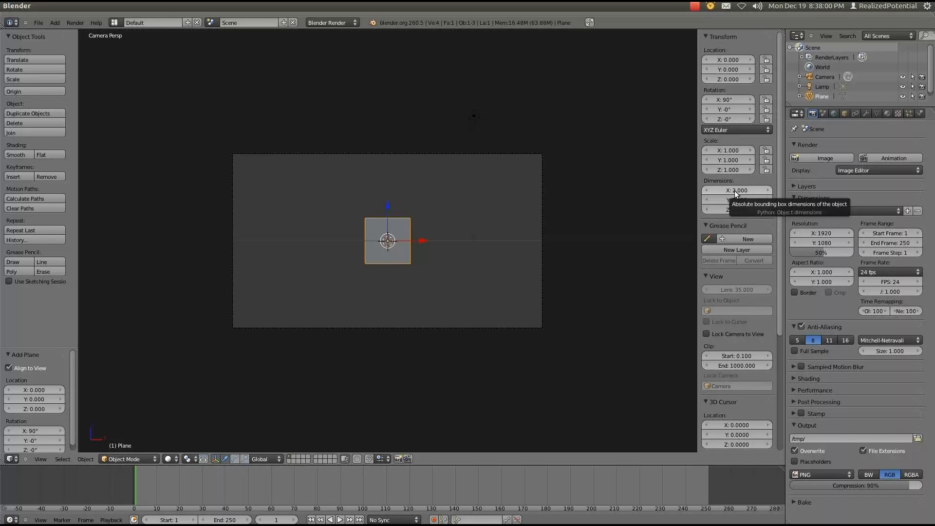
{"action": "left_click", "coordinate": [736, 190]}
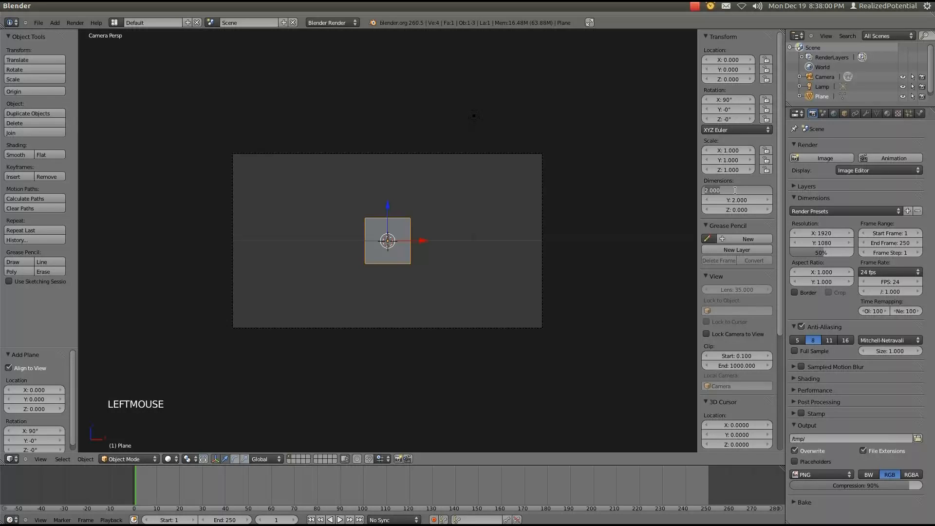
{"action": "type", "text": "2045"}
{"action": "key", "text": "Left"}
{"action": "key", "text": "Left"}
{"action": "type", "text": "."}
{"action": "key", "text": "Tab"}
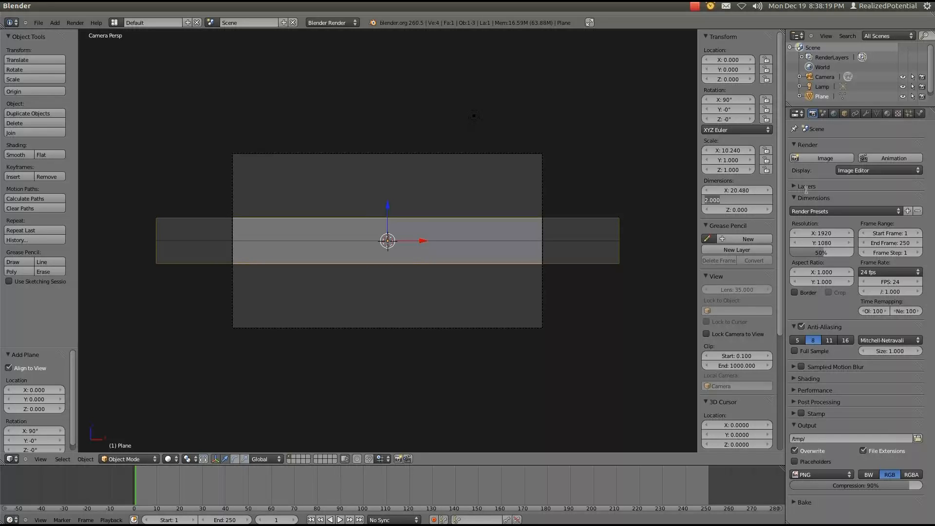
Step: Set the plane's Y dimension to 15.36
{"action": "type", "text": "1536"}
{"action": "key", "text": "Left"}
{"action": "key", "text": "Left"}
{"action": "type", "text": "."}
{"action": "key", "text": "Return"}
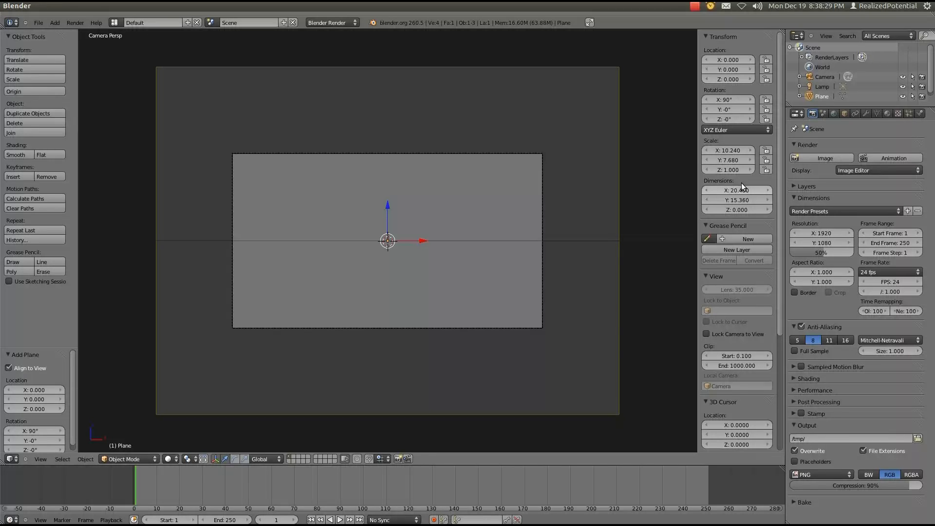
Step: Set the render resolution to 2048 by 1536 at 100% scale
{"action": "double_click", "coordinate": [822, 233]}
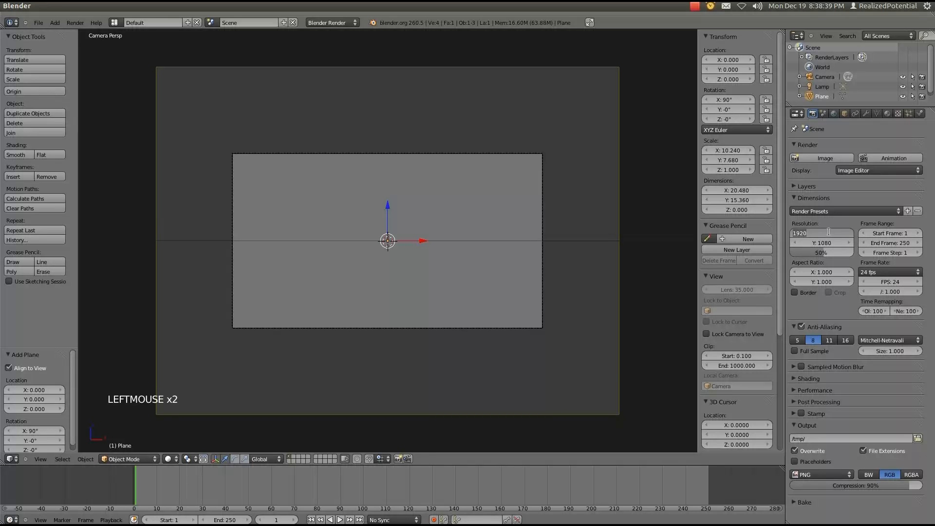
{"action": "type", "text": "20"}
{"action": "key", "text": "Tab"}
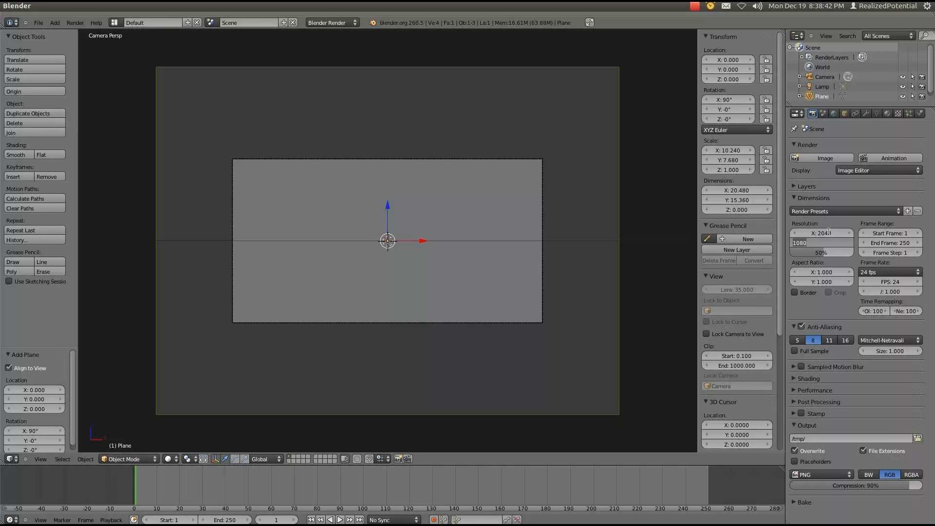
{"action": "type", "text": "1536"}
{"action": "key", "text": "Tab"}
{"action": "type", "text": "100"}
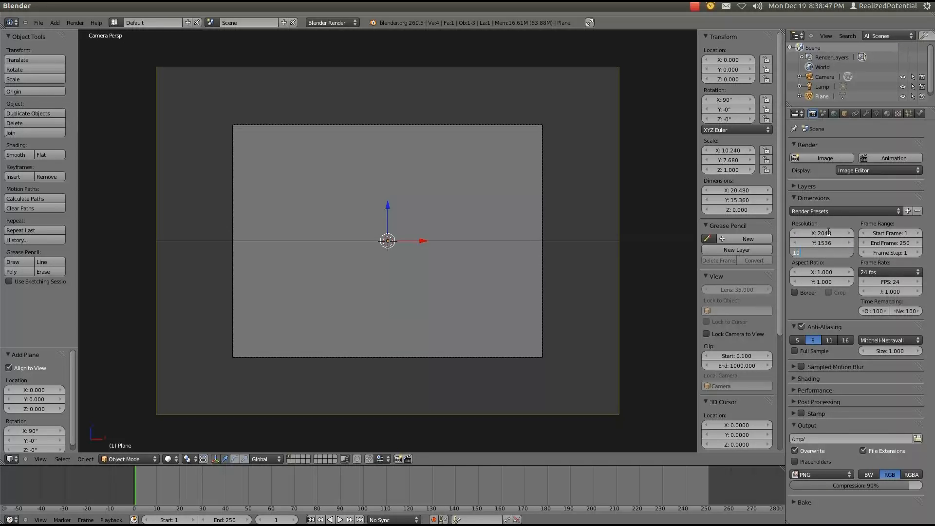
{"action": "key", "text": "Return"}
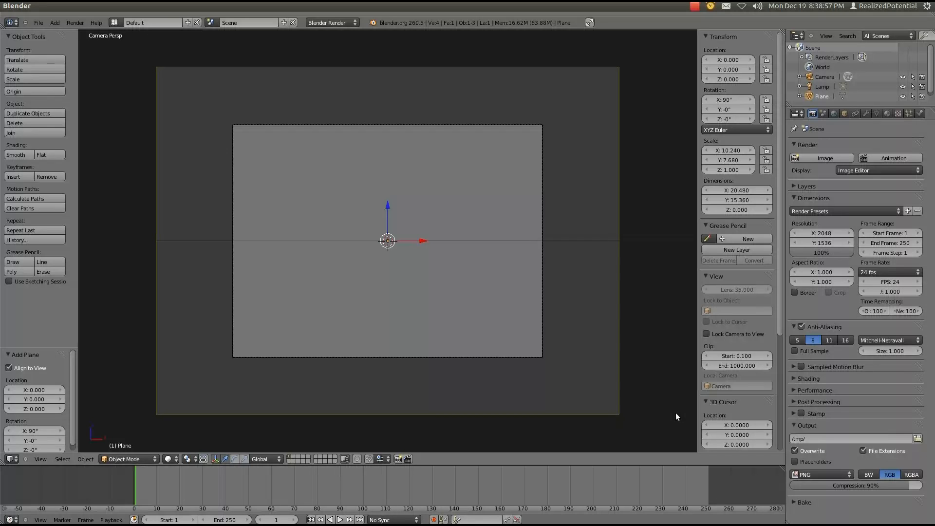
Step: Scale the plane down uniformly by about 0.669 so it exactly fills the camera frame
{"action": "key", "text": "s"}
{"action": "key", "text": "s"}
{"action": "key", "text": "s"}
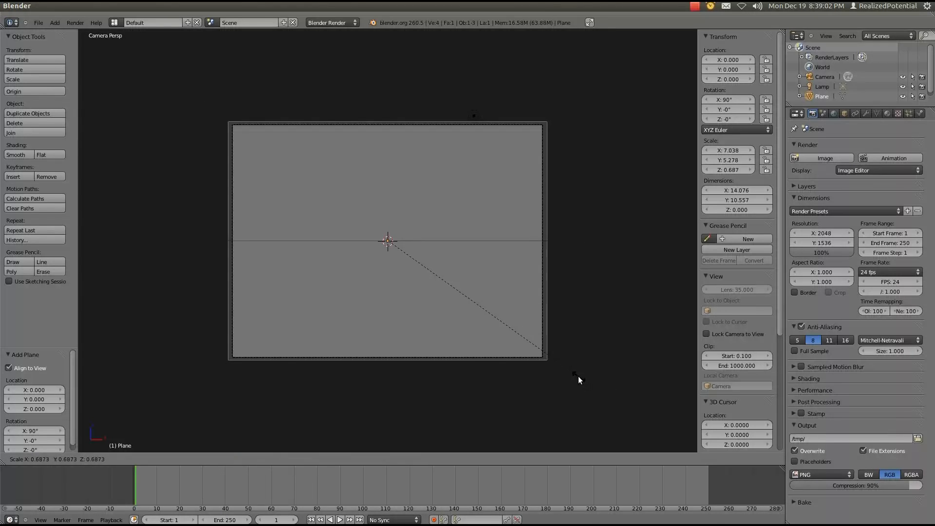
{"action": "left_click", "coordinate": [572, 377]}
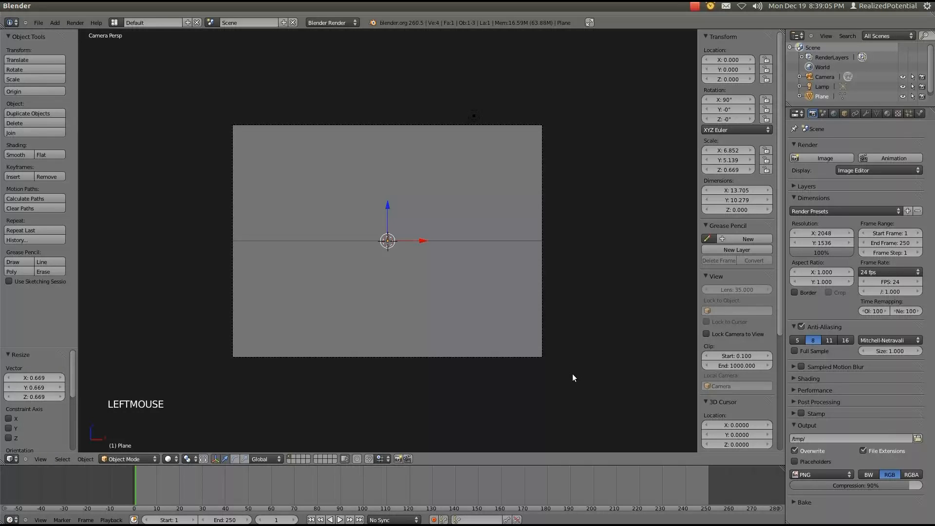
{"action": "scroll", "coordinate": [534, 123], "scroll_direction": "up", "scroll_amount": 2}
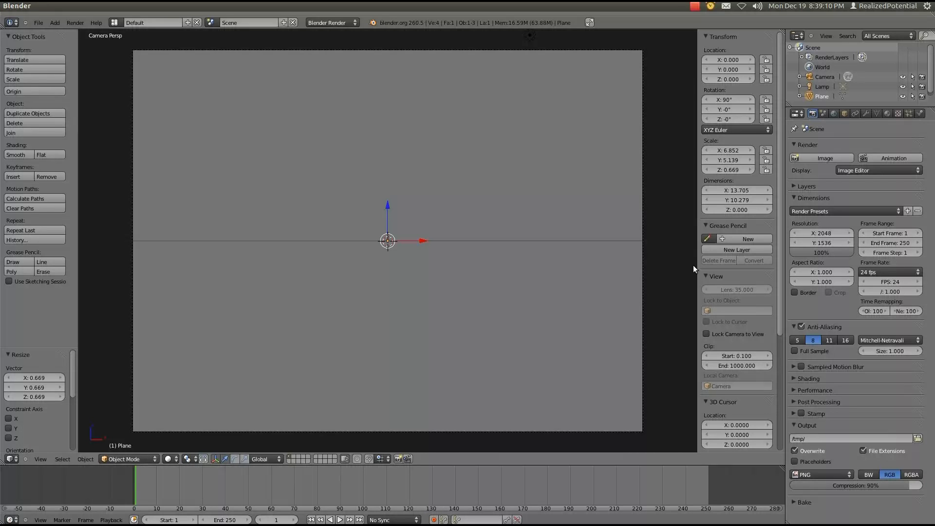
Step: Set the render output to a file named Title in the Roanoke Time Lapse 001 folder, using the AVI JPEG format
{"action": "left_click", "coordinate": [917, 438]}
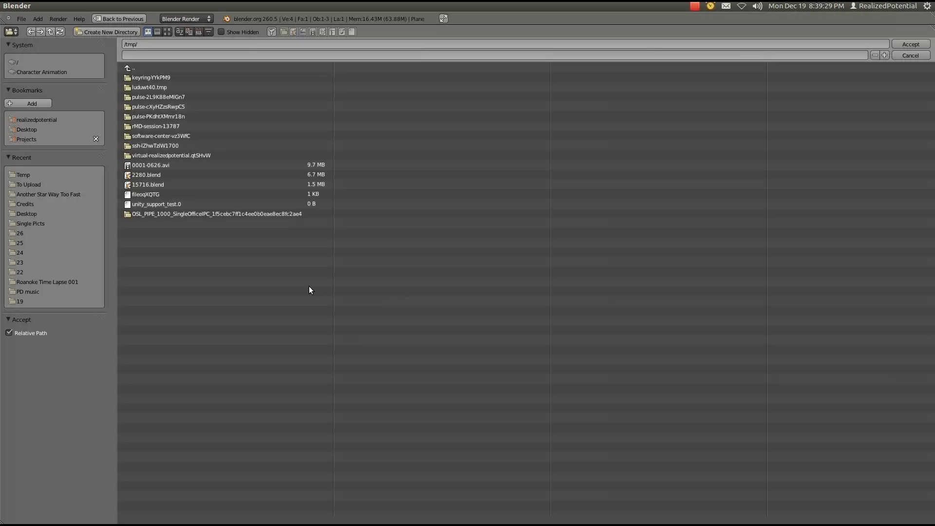
{"action": "left_click", "coordinate": [60, 281]}
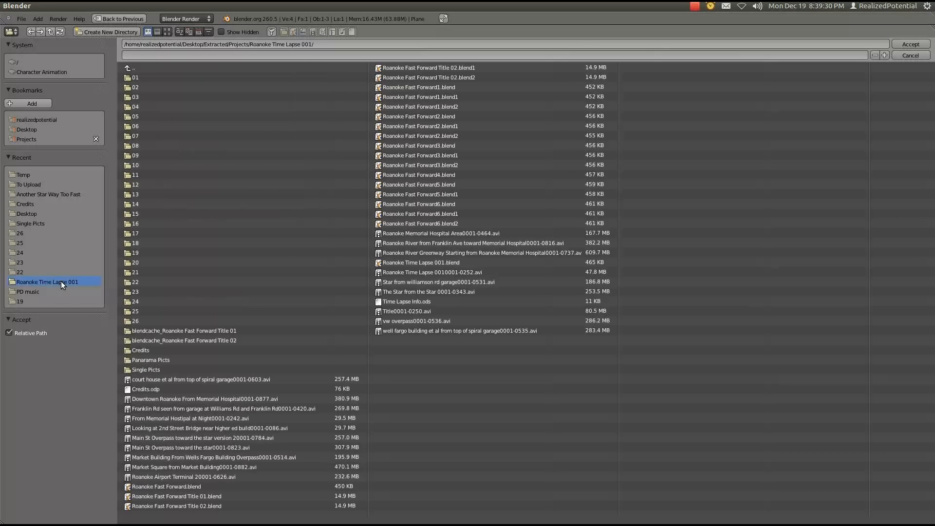
{"action": "left_click", "coordinate": [221, 54]}
{"action": "type", "text": "Title"}
{"action": "key", "text": "Return"}
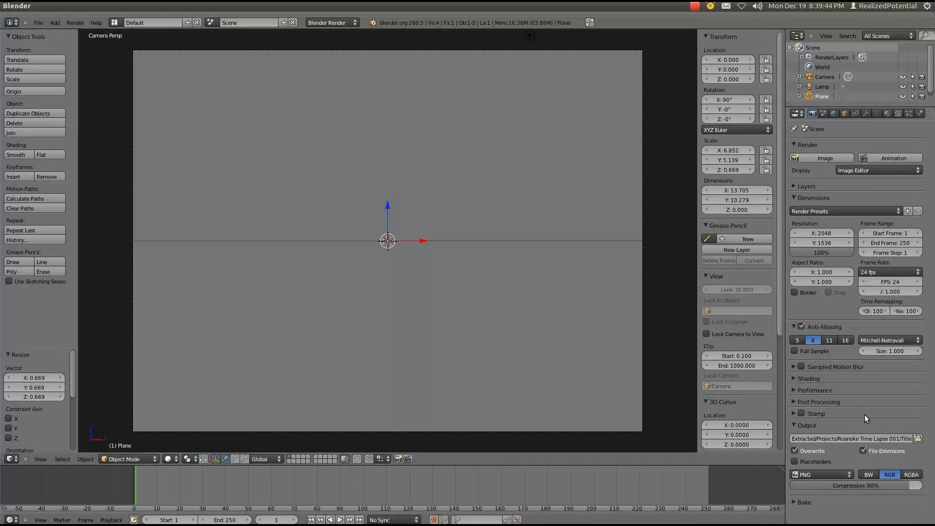
{"action": "left_click", "coordinate": [832, 475]}
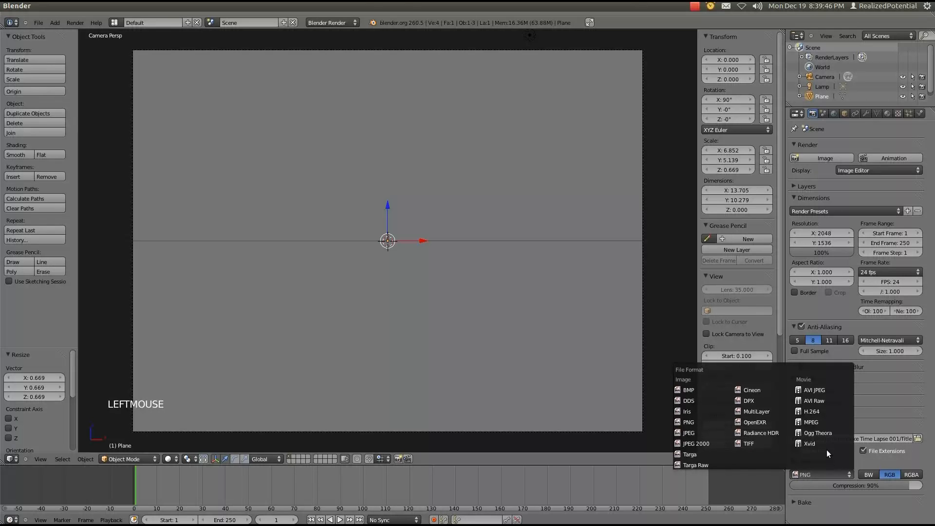
{"action": "left_click", "coordinate": [816, 390]}
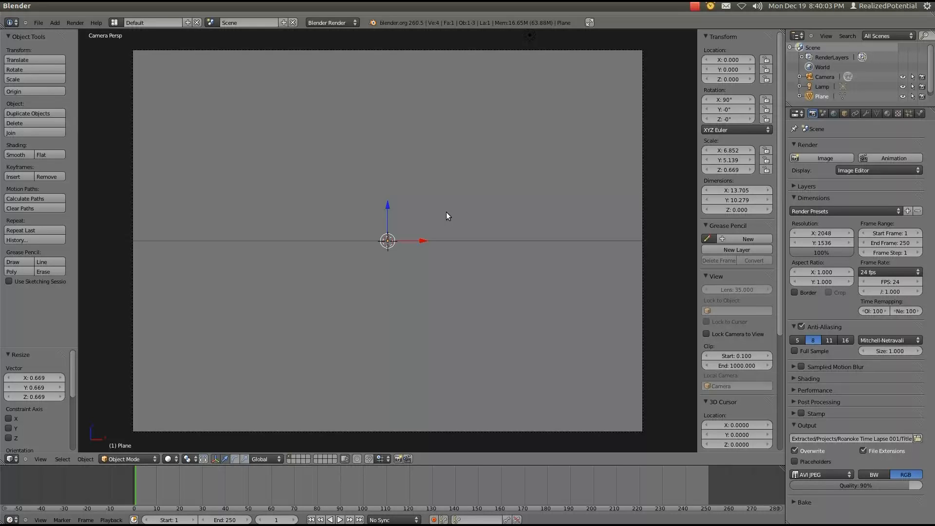
Step: Split the 3D view area vertically into two side-by-side views, dividing it slightly past the middle
{"action": "scroll", "coordinate": [445, 218], "scroll_direction": "down", "scroll_amount": 1}
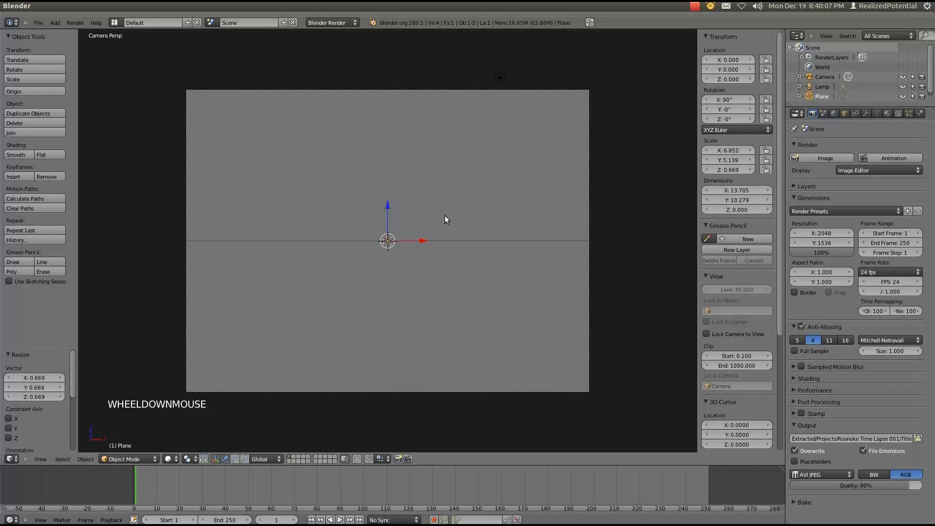
{"action": "scroll", "coordinate": [445, 216], "scroll_direction": "down", "scroll_amount": 1}
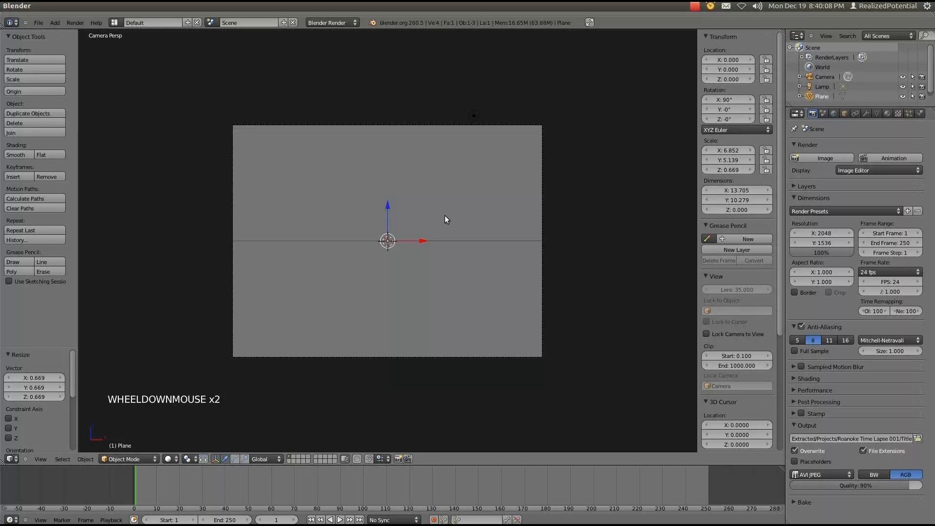
{"action": "left_click", "coordinate": [523, 465]}
{"action": "right_click", "coordinate": [522, 465]}
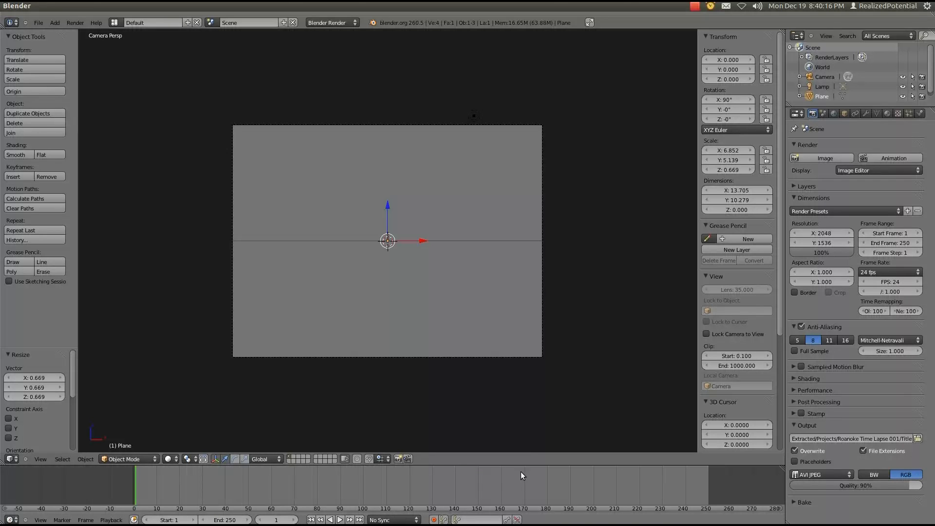
{"action": "right_click", "coordinate": [519, 465]}
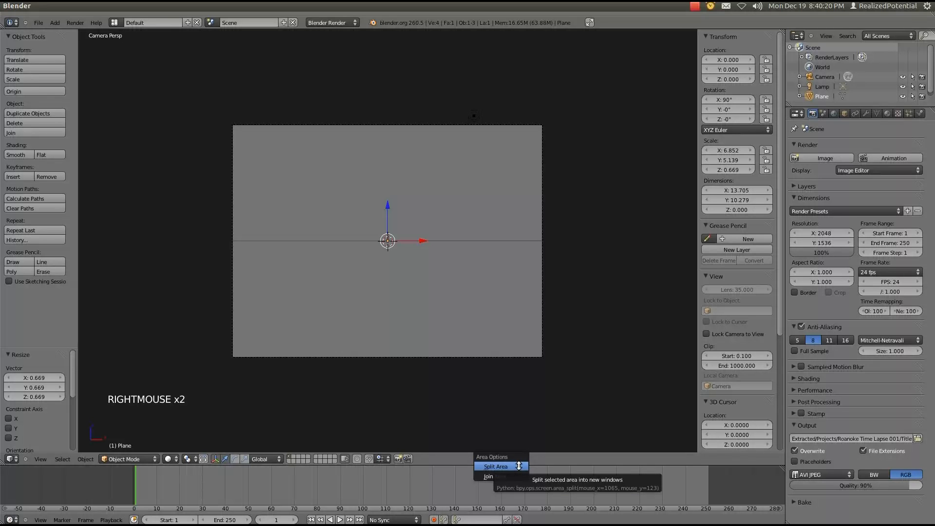
{"action": "left_click", "coordinate": [518, 466]}
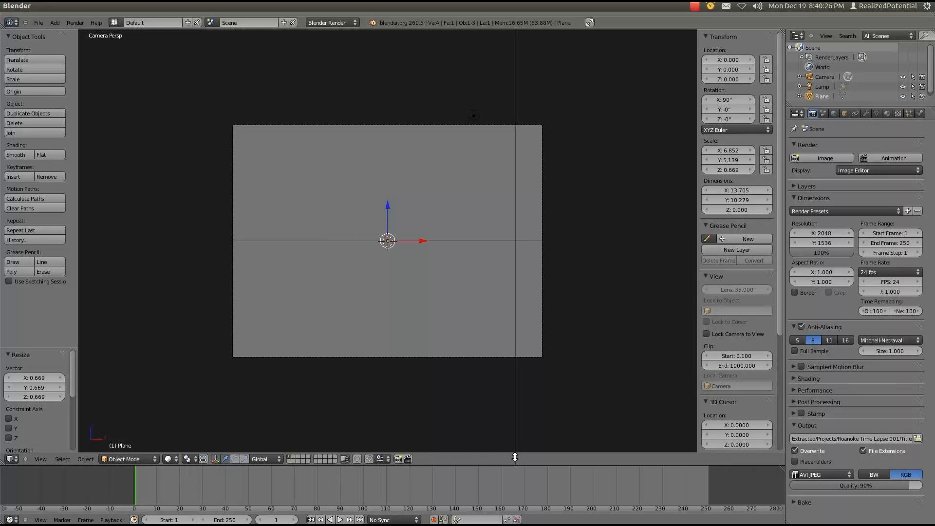
{"action": "left_click", "coordinate": [482, 456]}
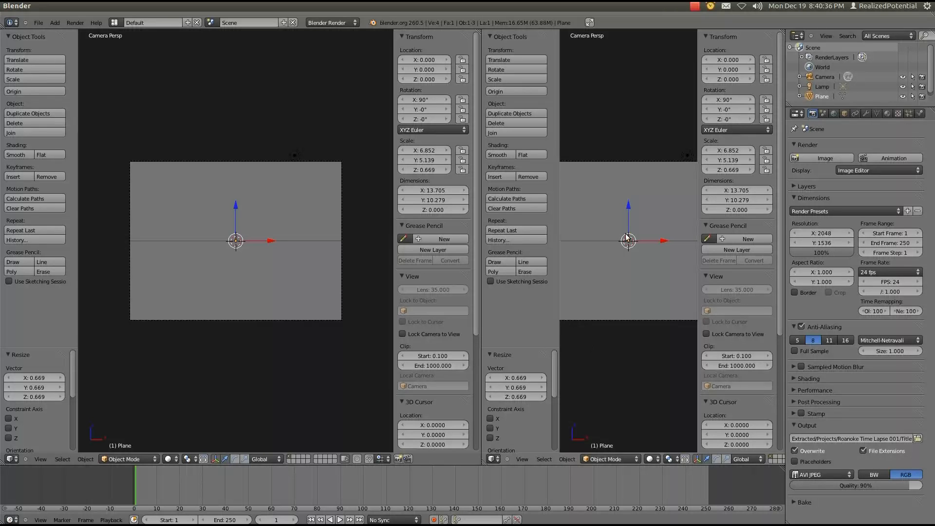
Step: Hide the tool shelf and the properties region in the newly split-off 3D view
{"action": "key", "text": "t"}
{"action": "key", "text": "t"}
{"action": "key", "text": "t"}
{"action": "key", "text": "n"}
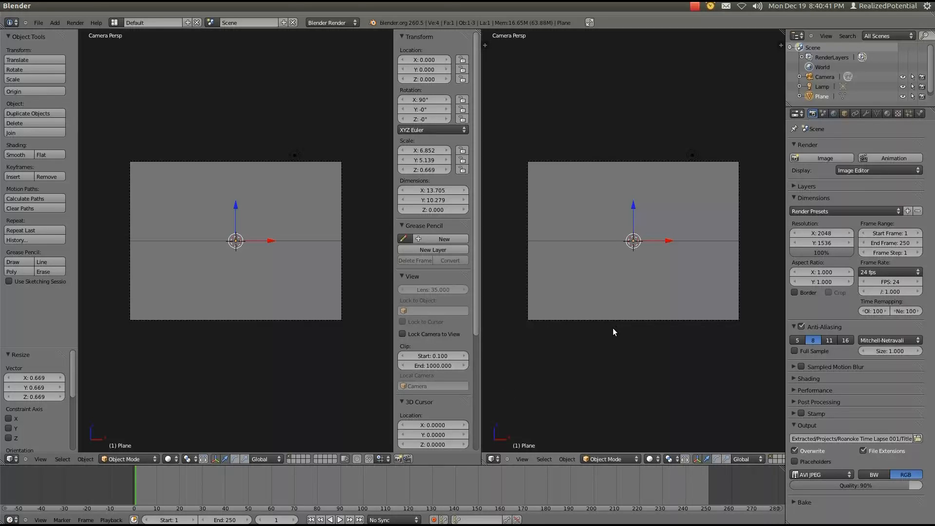
Step: Change the newly split-off 3D view into a UV/Image Editor
{"action": "left_click", "coordinate": [493, 459]}
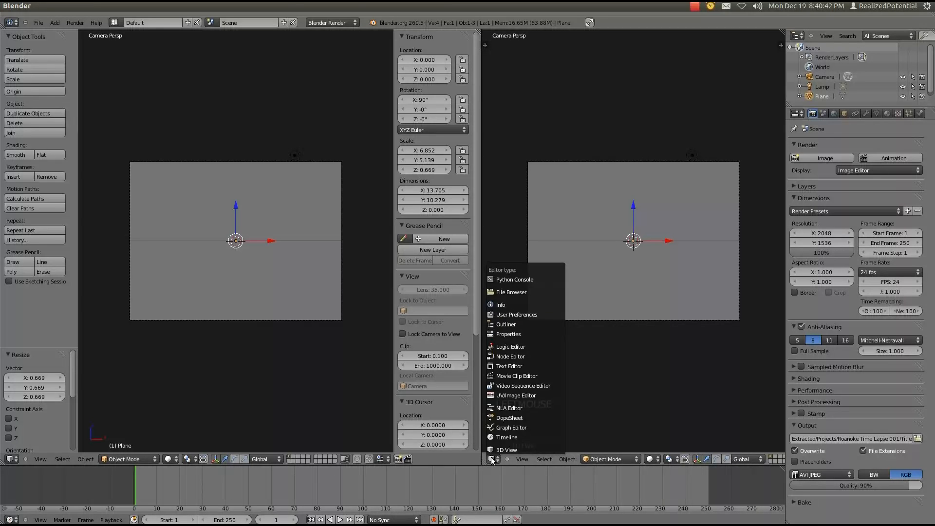
{"action": "left_click", "coordinate": [524, 396]}
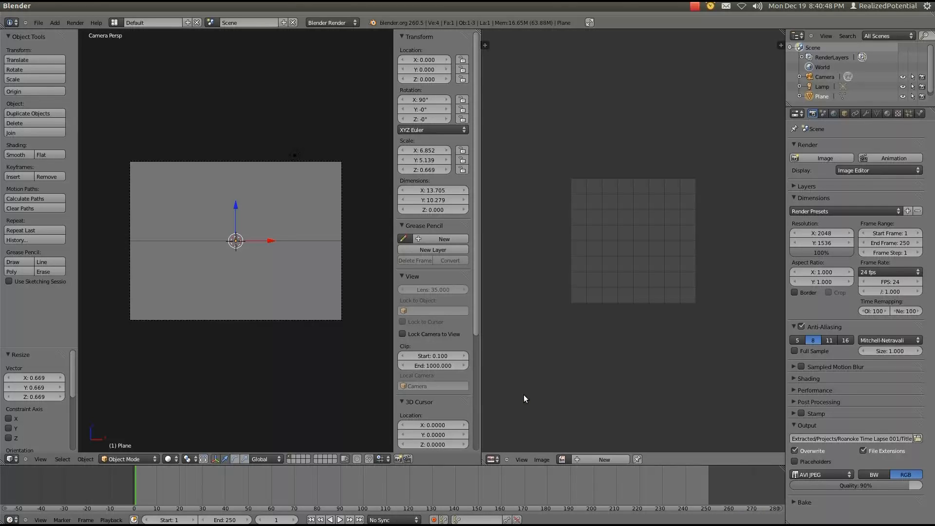
{"action": "scroll", "coordinate": [572, 273], "scroll_direction": "up", "scroll_amount": 1}
{"action": "scroll", "coordinate": [572, 275], "scroll_direction": "up", "scroll_amount": 1}
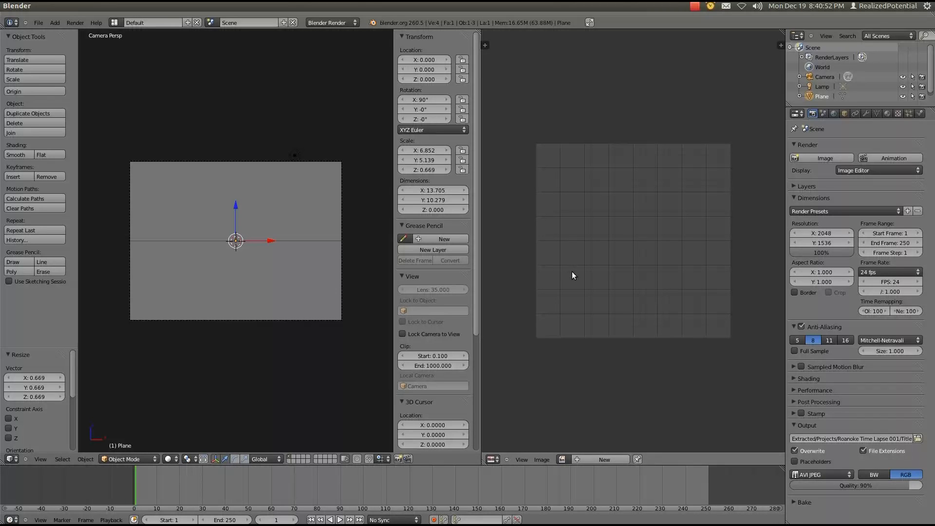
Step: Select the plane, enter Edit Mode and UV-unwrap its face with the standard Unwrap method
{"action": "right_click", "coordinate": [299, 272]}
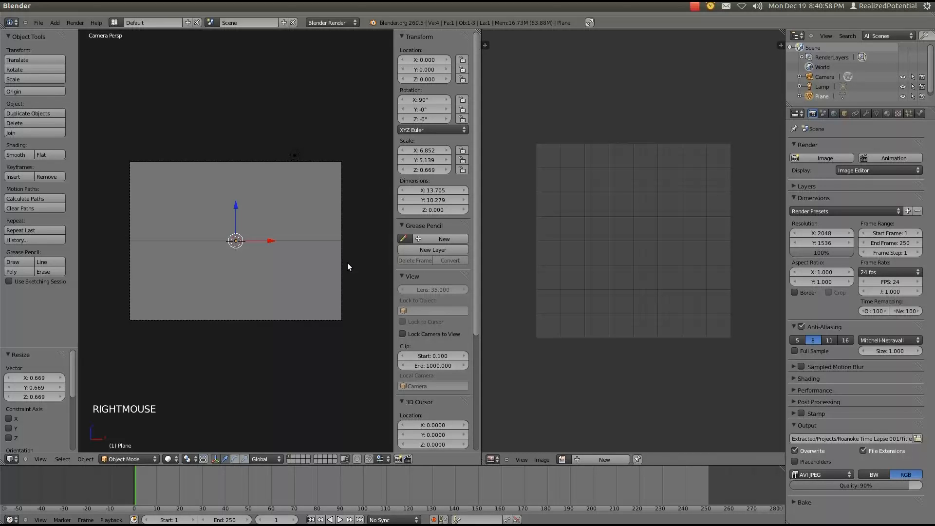
{"action": "middle_click_drag", "start_coordinate": [358, 265], "coordinate": [349, 265]}
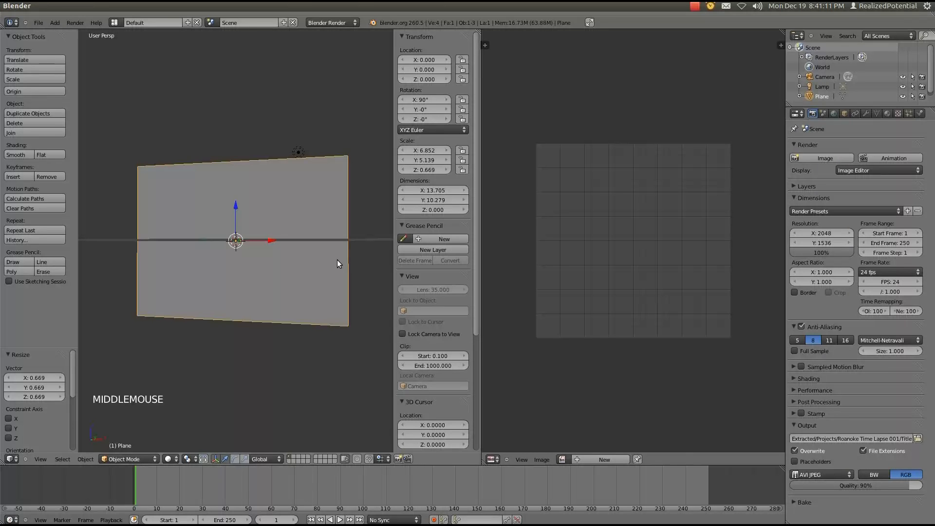
{"action": "key", "text": "Tab"}
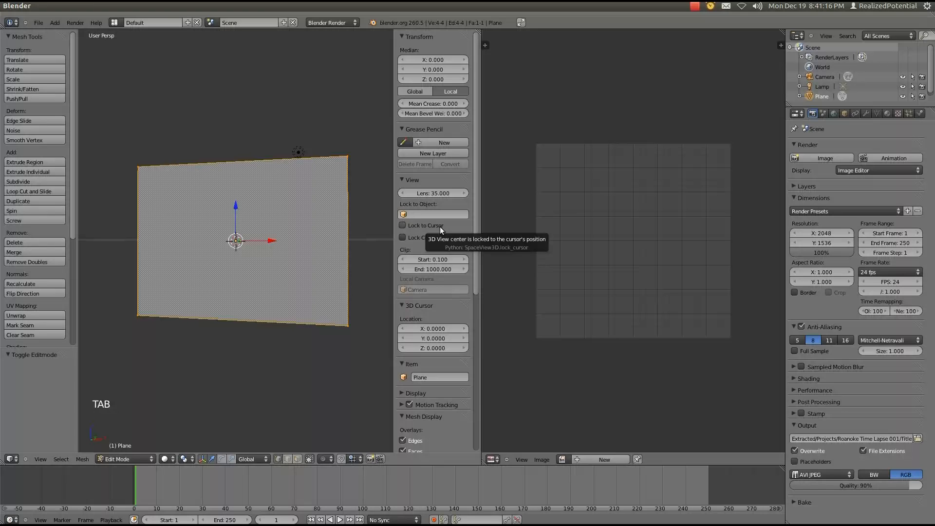
{"action": "key", "text": "u"}
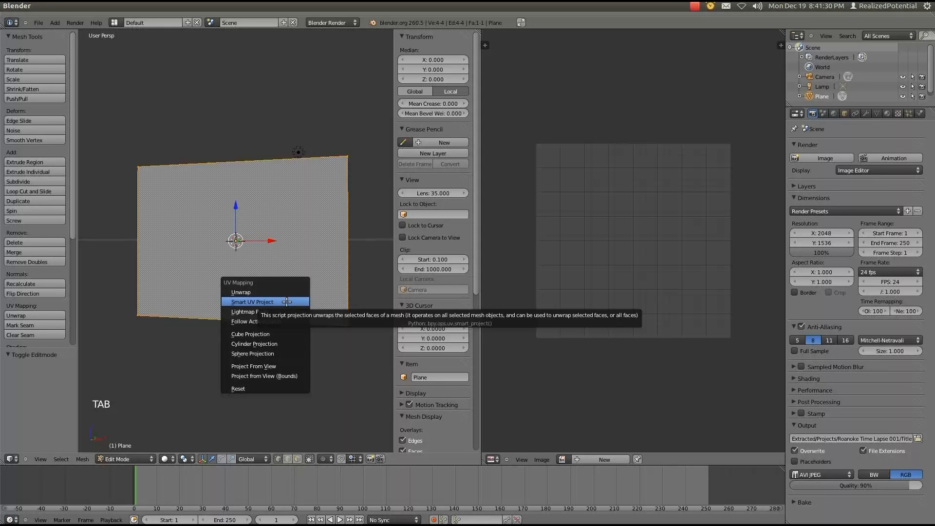
{"action": "left_click", "coordinate": [287, 302]}
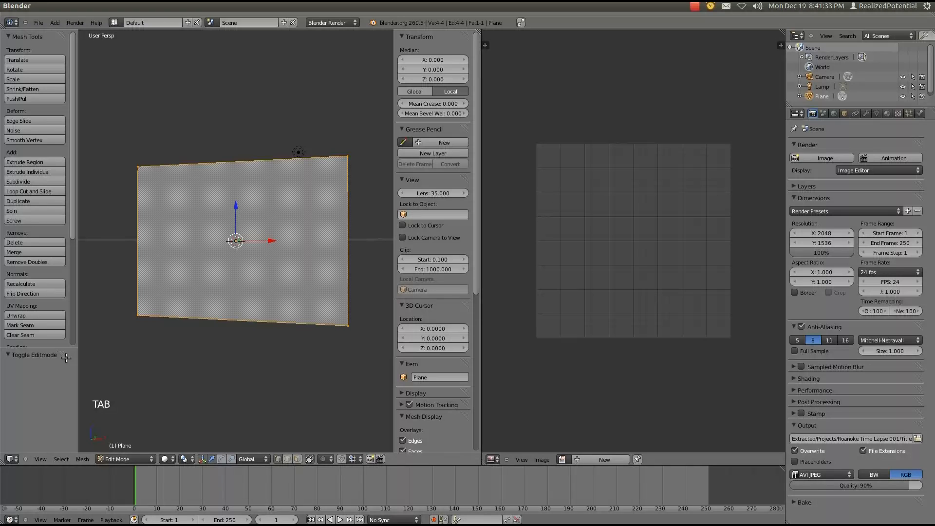
{"action": "key", "text": "u"}
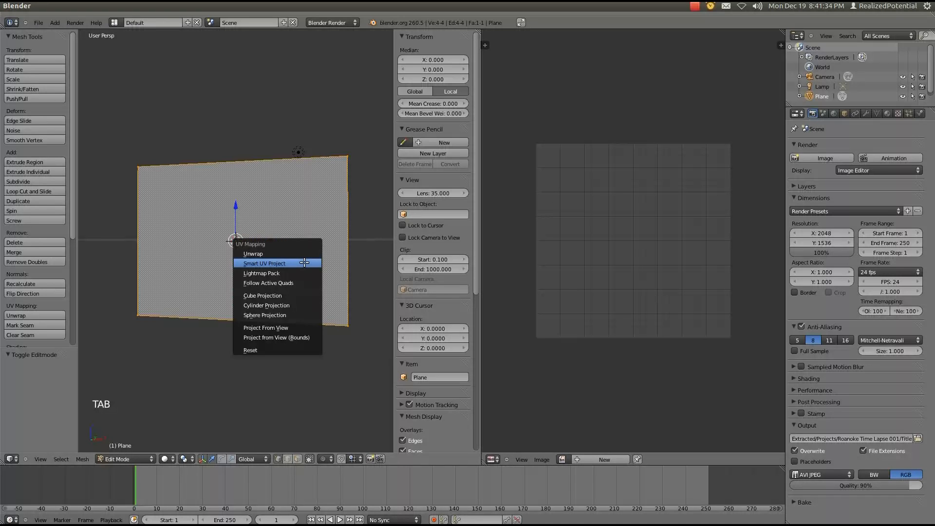
{"action": "key", "text": "u"}
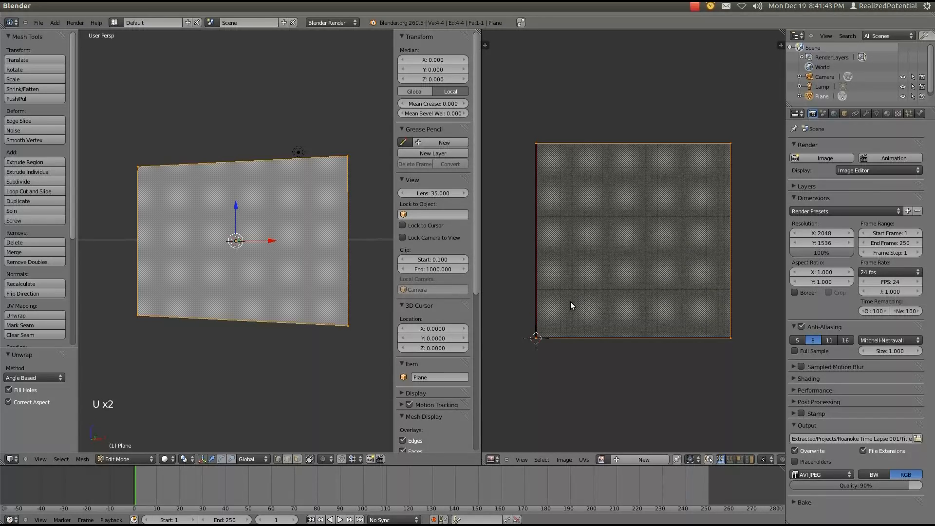
Step: Open IMAGE_465.jpg from the Single Picts folder in the UV/Image Editor and fit the whole picture in view
{"action": "left_click", "coordinate": [562, 460]}
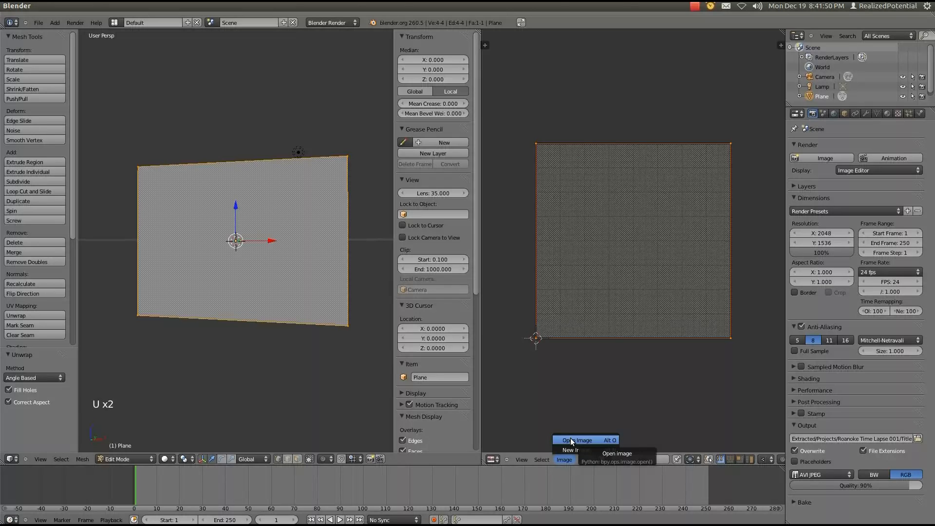
{"action": "left_click", "coordinate": [571, 440]}
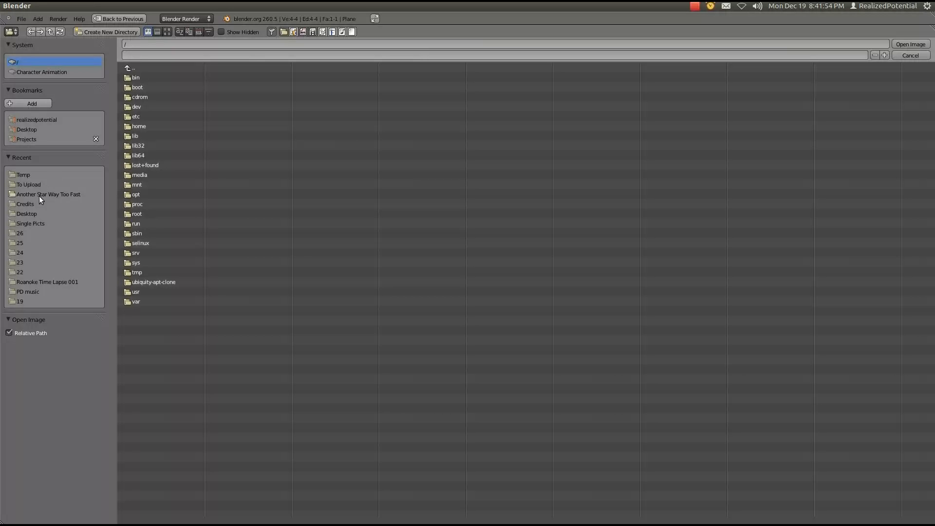
{"action": "left_click", "coordinate": [38, 225]}
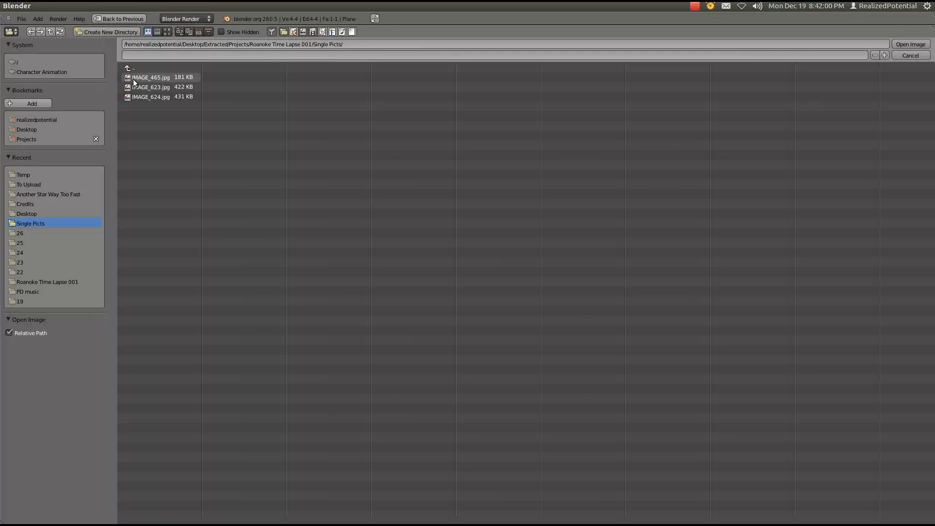
{"action": "left_click", "coordinate": [167, 32]}
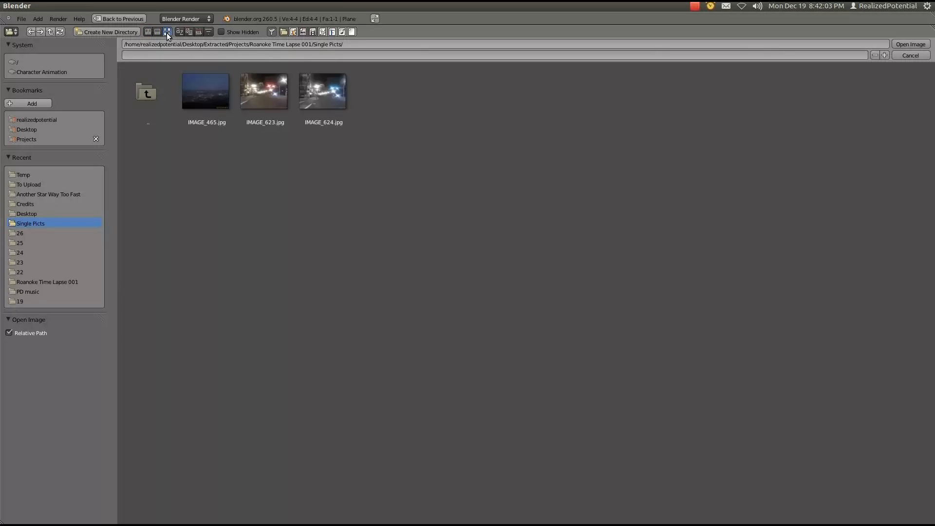
{"action": "left_click", "coordinate": [207, 91]}
{"action": "double_click", "coordinate": [206, 91]}
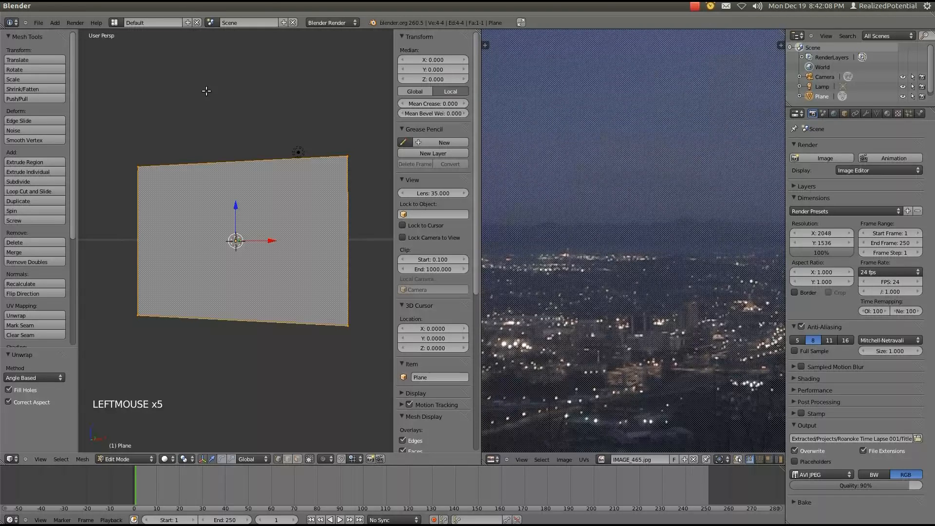
{"action": "scroll", "coordinate": [566, 172], "scroll_direction": "down", "scroll_amount": 6}
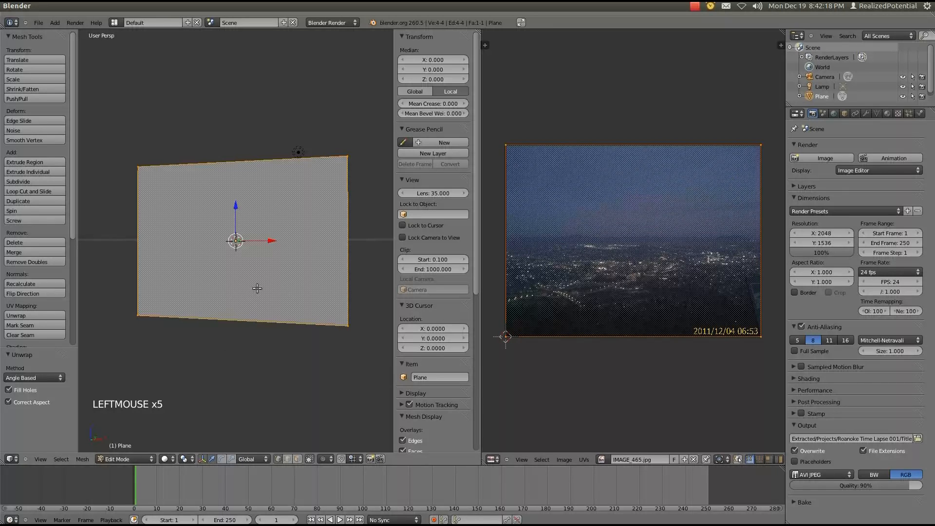
Step: Set the 3D view's display shading to GLSL and its viewport shading to Texture
{"action": "left_click", "coordinate": [402, 393]}
{"action": "scroll", "coordinate": [415, 385], "scroll_direction": "down", "scroll_amount": 2}
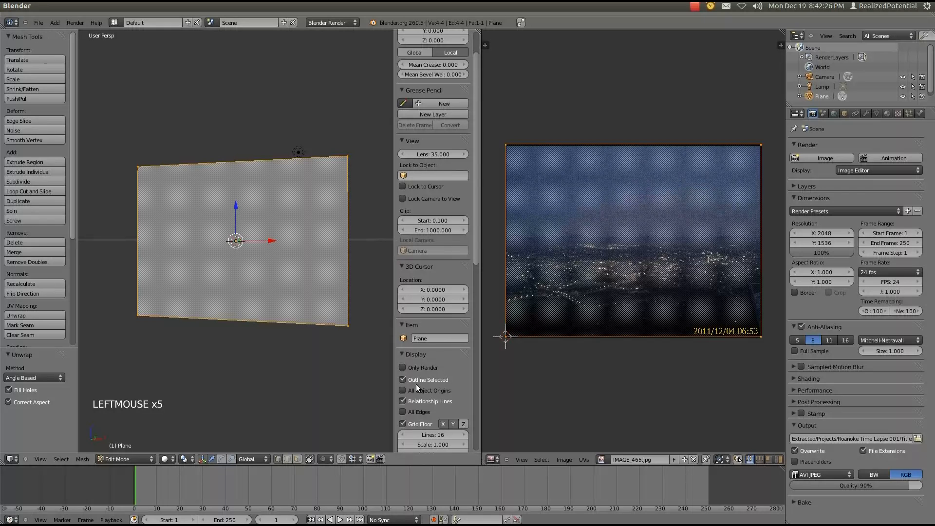
{"action": "scroll", "coordinate": [416, 383], "scroll_direction": "down", "scroll_amount": 4}
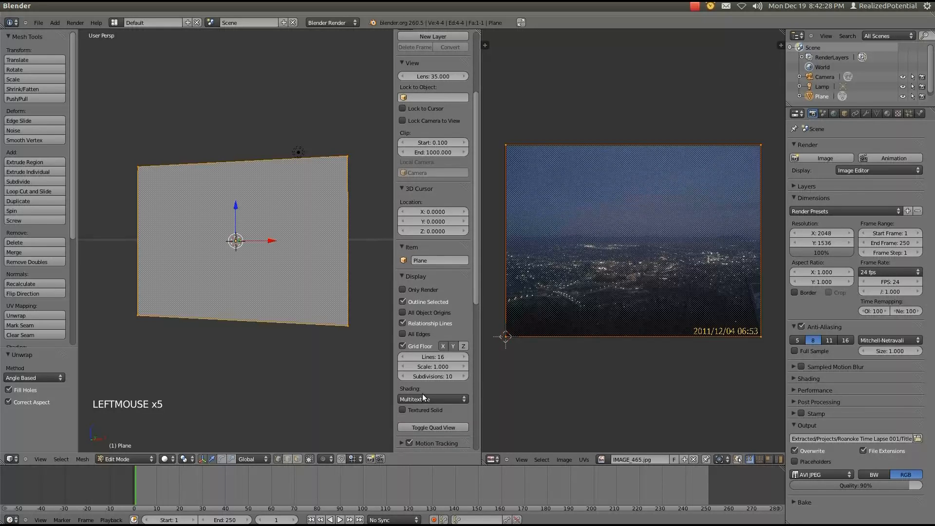
{"action": "left_click", "coordinate": [422, 397]}
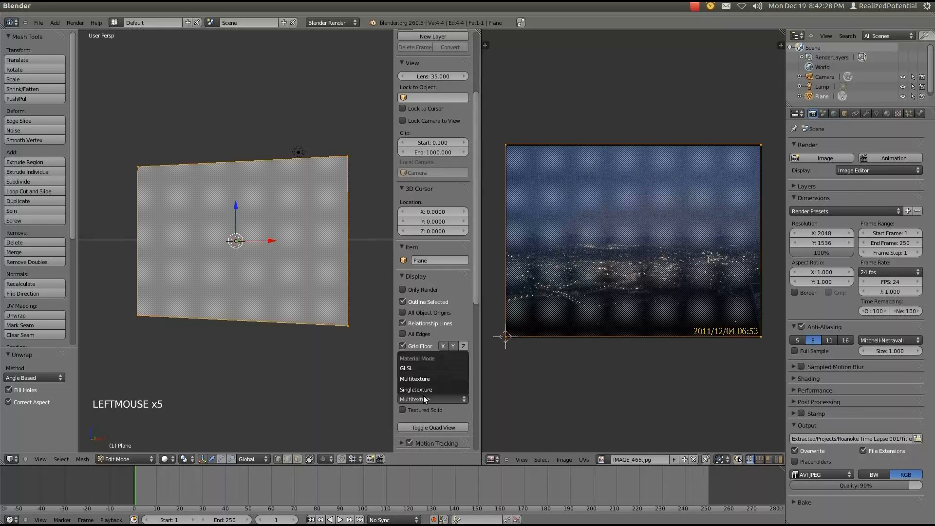
{"action": "left_click", "coordinate": [422, 368]}
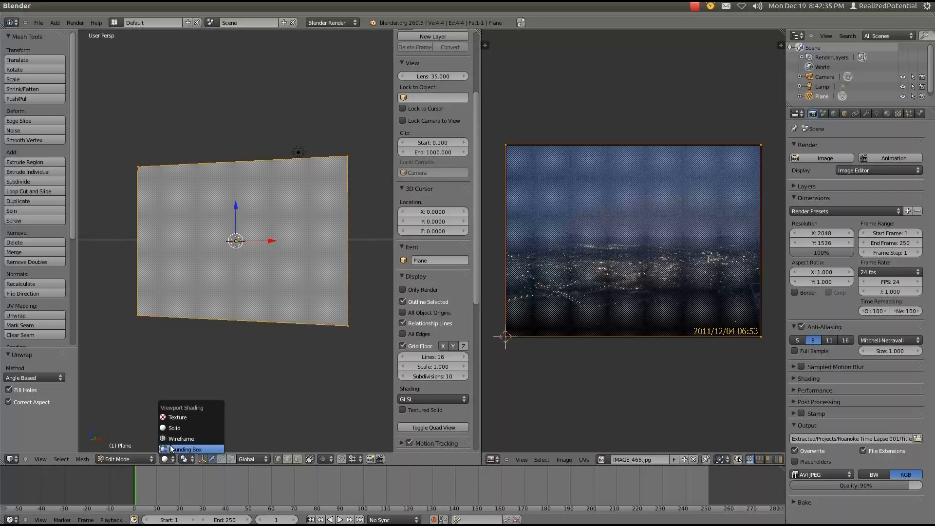
{"action": "left_click", "coordinate": [178, 417]}
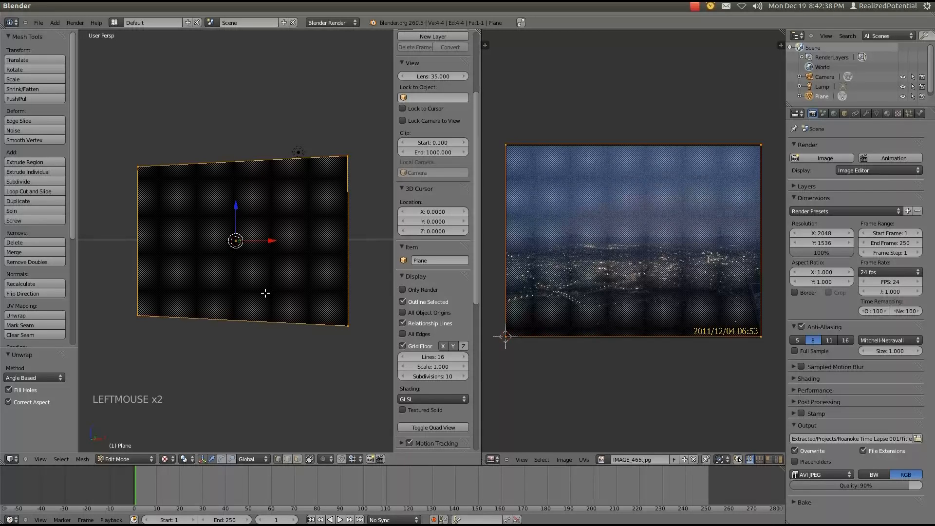
Step: In Object Mode, move the lamp about -0.765 in X and -4.034 in Y to the camera's side of the plane, then return to camera view
{"action": "middle_click_drag", "start_coordinate": [268, 291], "coordinate": [272, 294]}
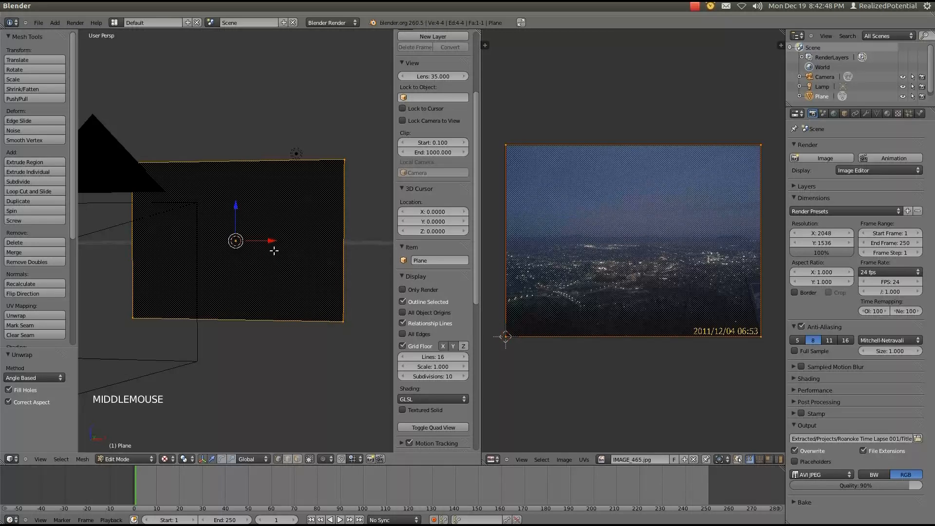
{"action": "key", "text": "KP_7"}
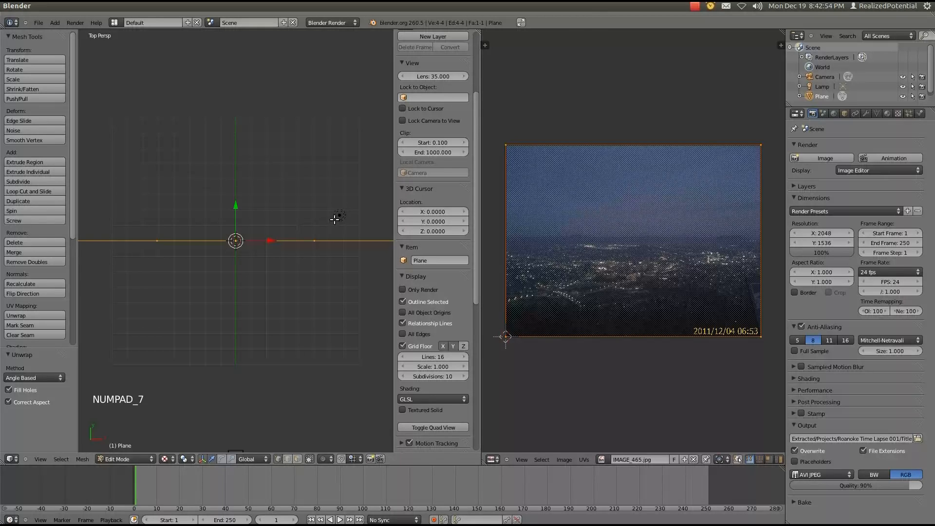
{"action": "key", "text": "Tab"}
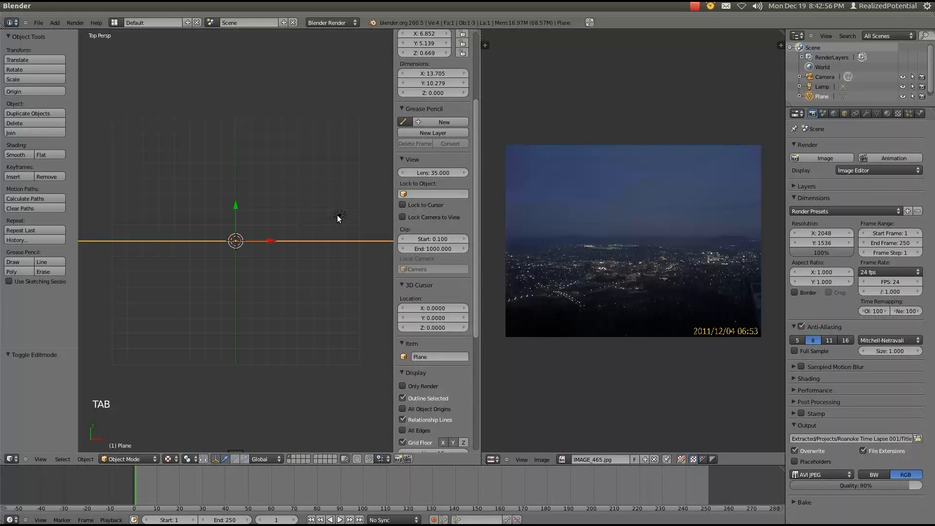
{"action": "right_click", "coordinate": [338, 217]}
{"action": "key", "text": "g"}
{"action": "key", "text": "g"}
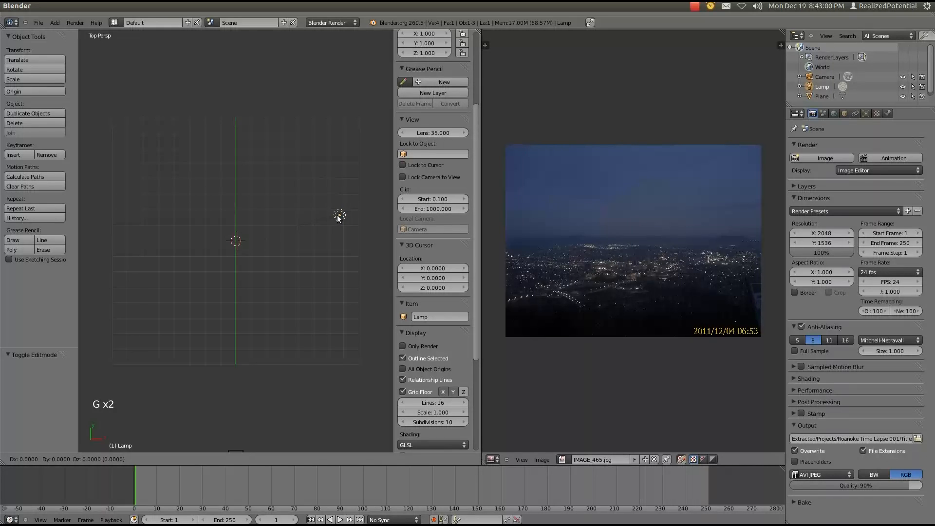
{"action": "left_click", "coordinate": [320, 320]}
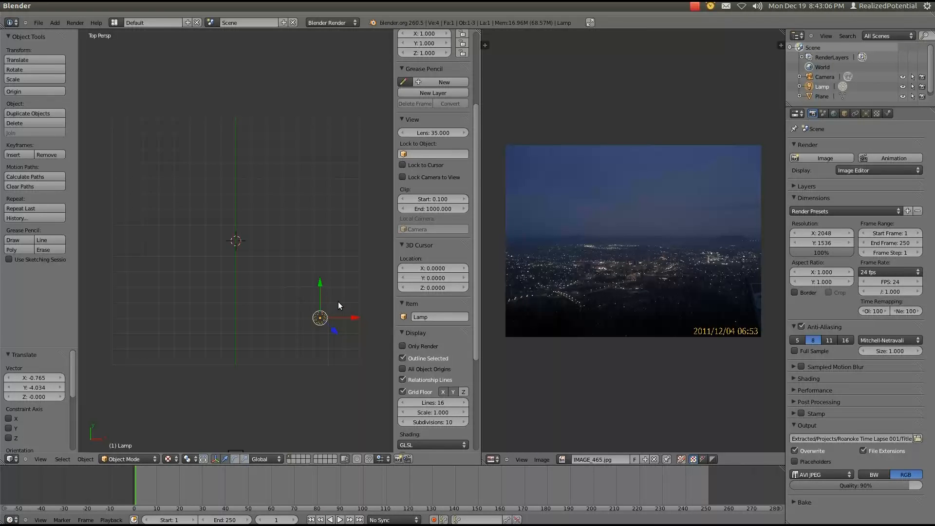
{"action": "key", "text": "KP_0"}
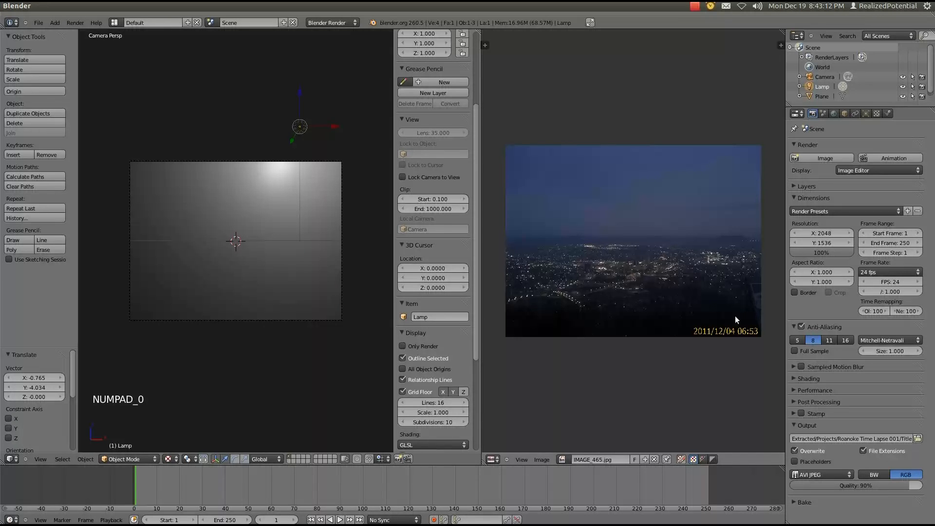
Step: Add a new material to the plane and set its specular intensity to 0
{"action": "right_click", "coordinate": [290, 230]}
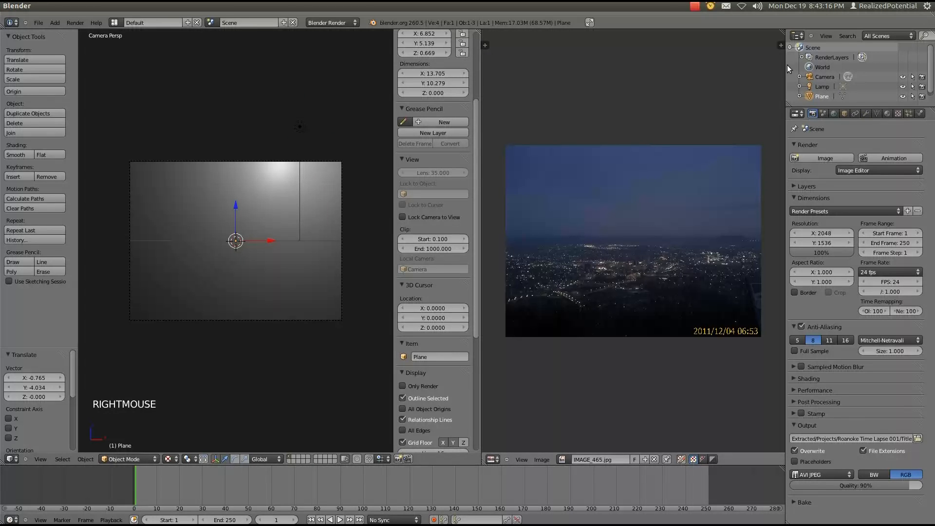
{"action": "left_click", "coordinate": [887, 114]}
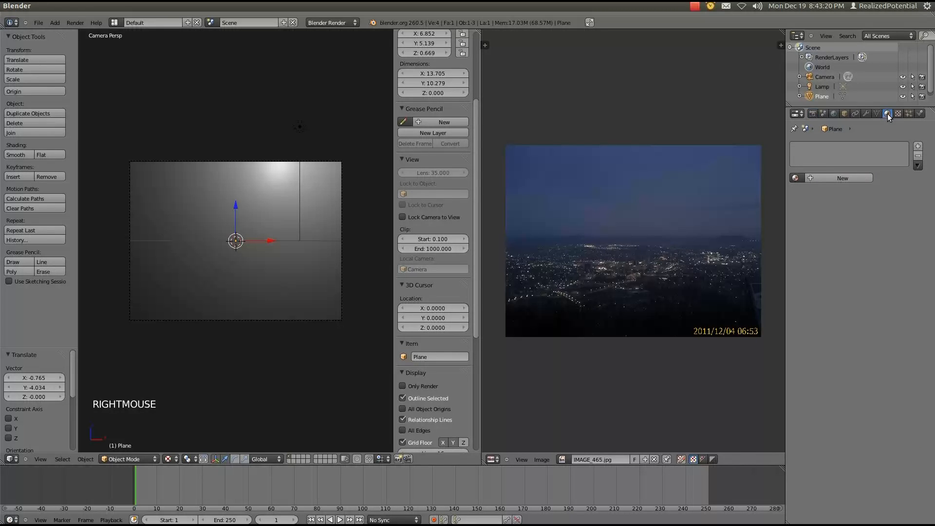
{"action": "left_click", "coordinate": [829, 176]}
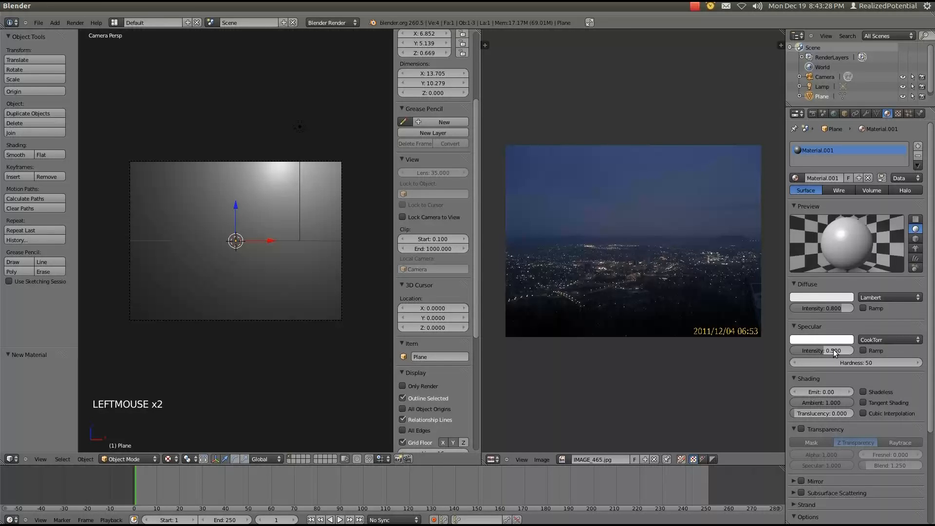
{"action": "left_click_drag", "start_coordinate": [831, 352], "coordinate": [798, 349]}
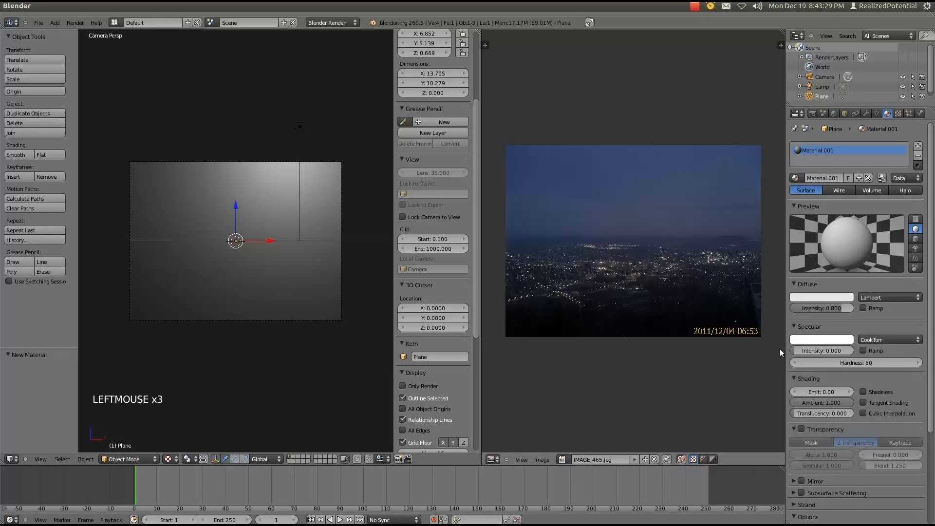
Step: Enable Face Textures in the plane's material options and open the material's texture settings
{"action": "scroll", "coordinate": [851, 356], "scroll_direction": "down", "scroll_amount": 2}
{"action": "scroll", "coordinate": [852, 356], "scroll_direction": "down", "scroll_amount": 4}
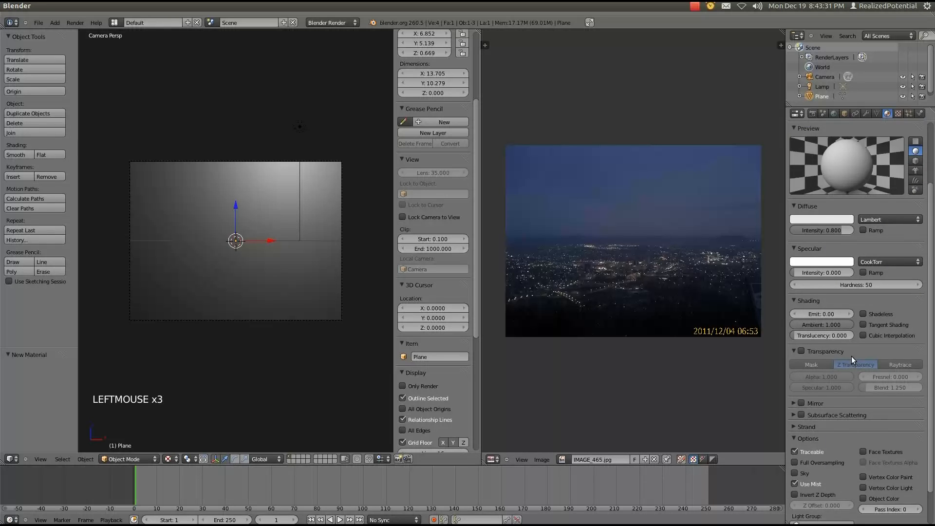
{"action": "left_click", "coordinate": [863, 413]}
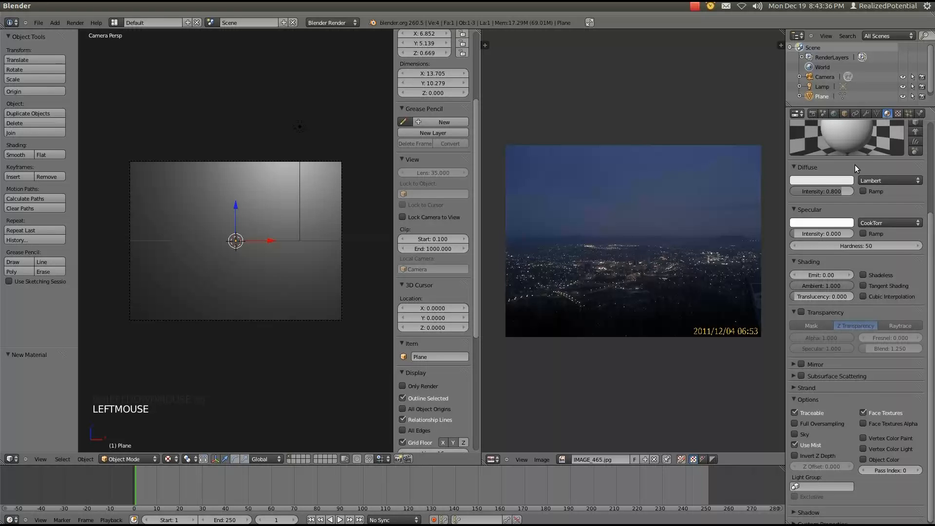
{"action": "scroll", "coordinate": [854, 166], "scroll_direction": "up", "scroll_amount": 2}
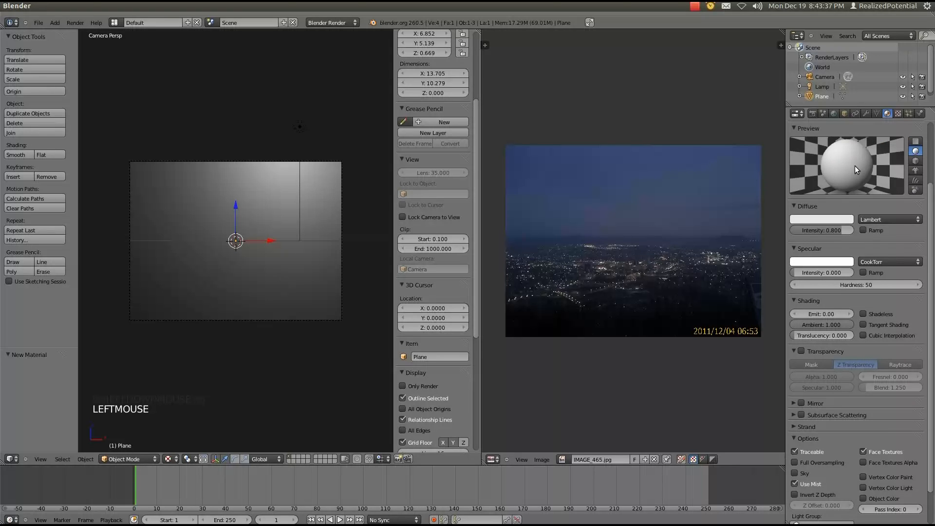
{"action": "left_click", "coordinate": [898, 113]}
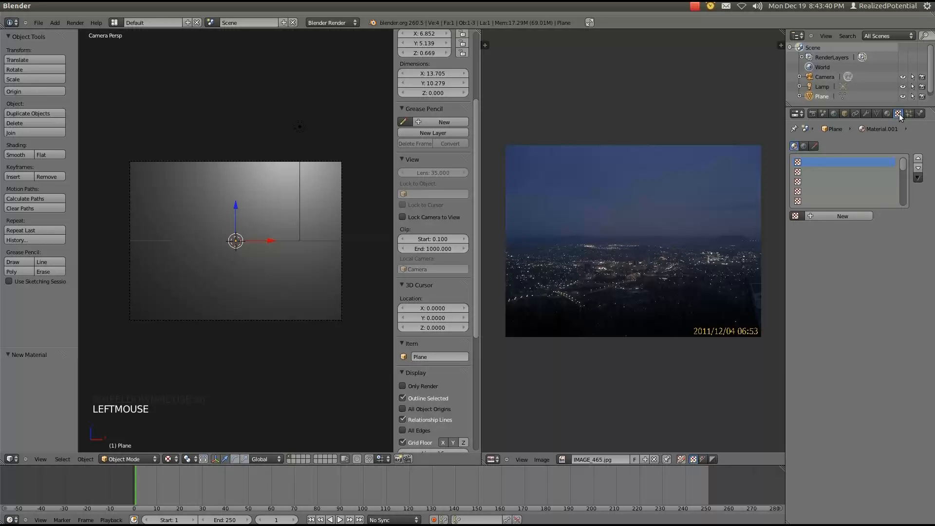
Step: Add a new Image or Movie texture to the plane's material and assign the existing image IMAGE_465.jpg to it
{"action": "left_click", "coordinate": [842, 217]}
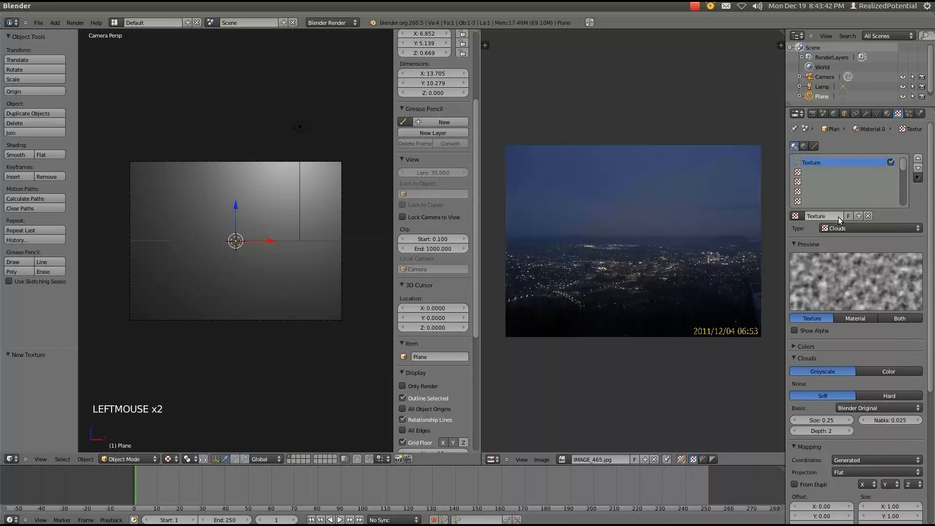
{"action": "left_click", "coordinate": [836, 228]}
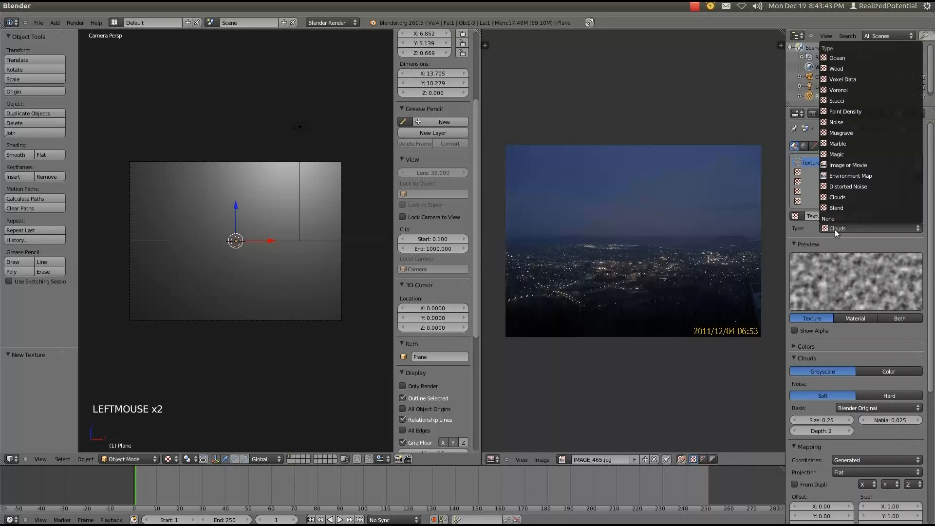
{"action": "left_click", "coordinate": [843, 165]}
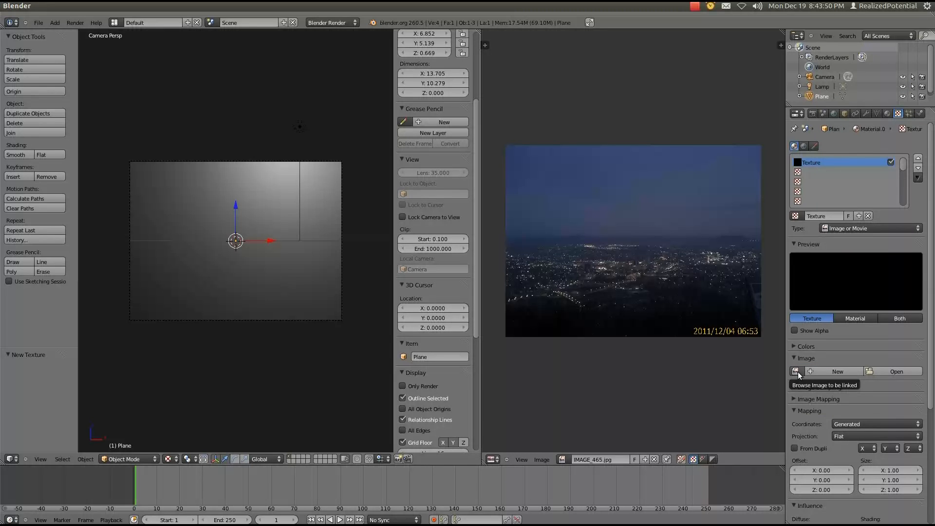
{"action": "left_click", "coordinate": [798, 372]}
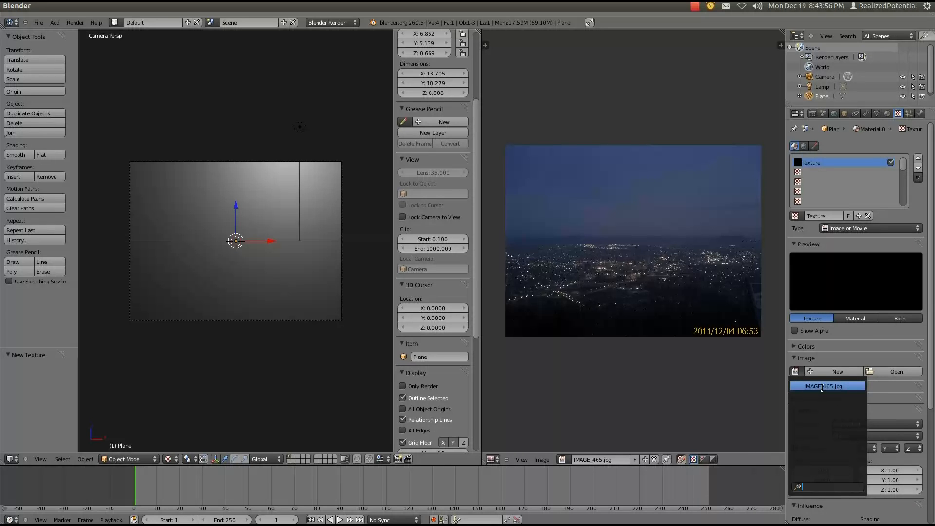
{"action": "left_click", "coordinate": [819, 386]}
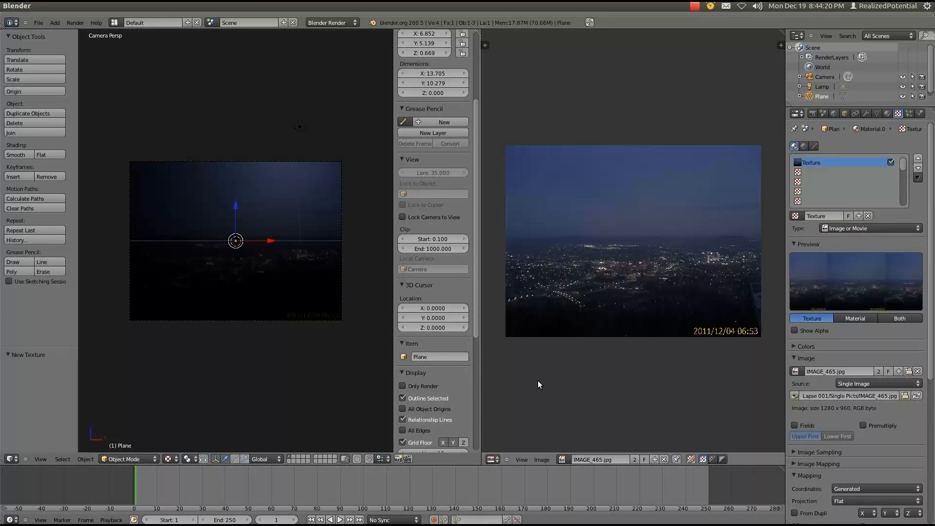
Step: Switch the image editor area to a second 3D View and set its viewport shading to Texture
{"action": "left_click", "coordinate": [493, 460]}
{"action": "left_click", "coordinate": [497, 451]}
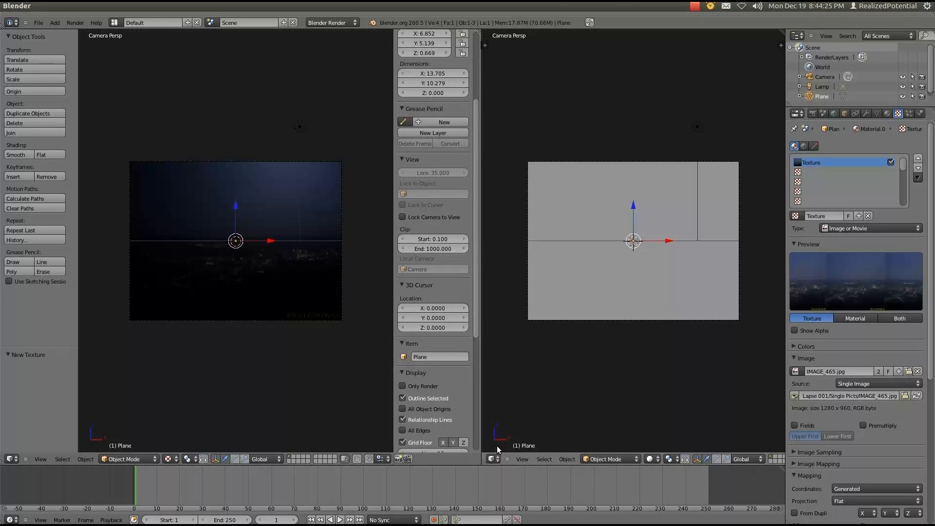
{"action": "left_click", "coordinate": [650, 460]}
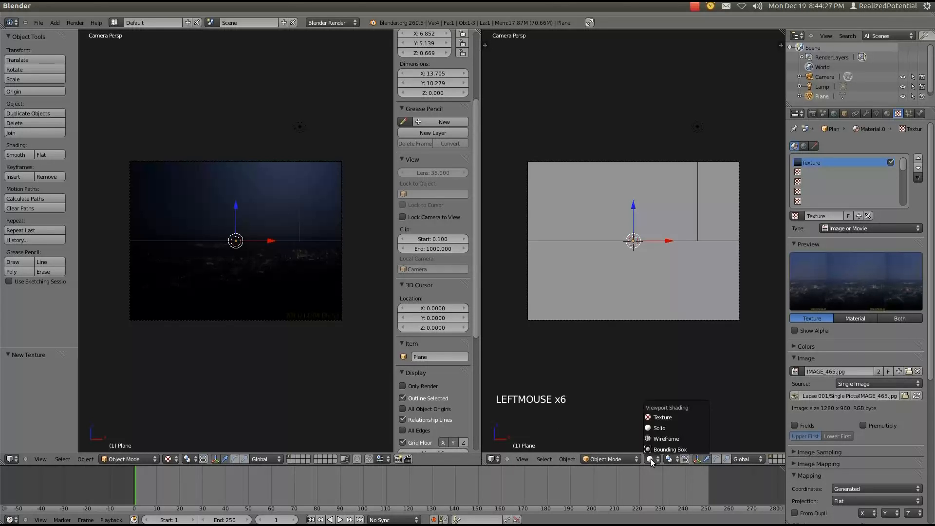
{"action": "left_click", "coordinate": [661, 418]}
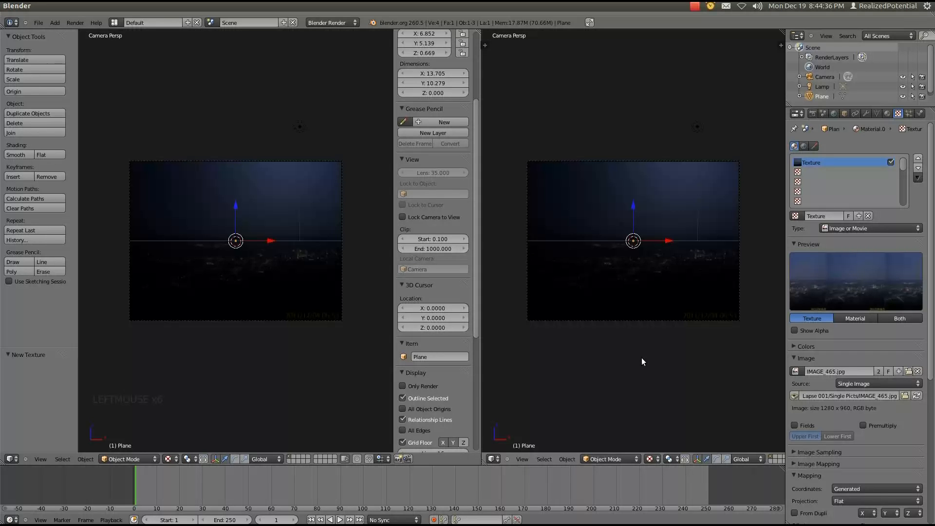
Step: Select the lamp in the second 3D view and change its type to Sun
{"action": "key", "text": "KP_7"}
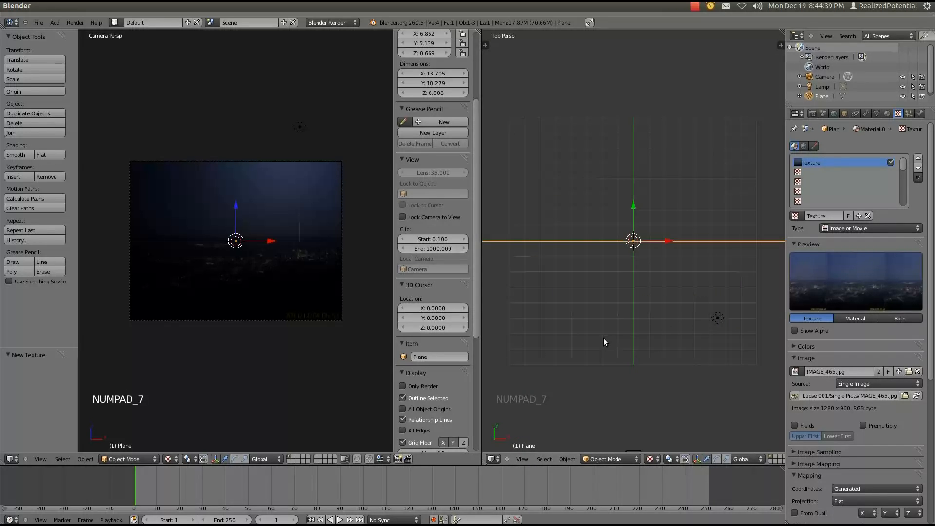
{"action": "middle_click_drag", "start_coordinate": [652, 333], "coordinate": [650, 313]}
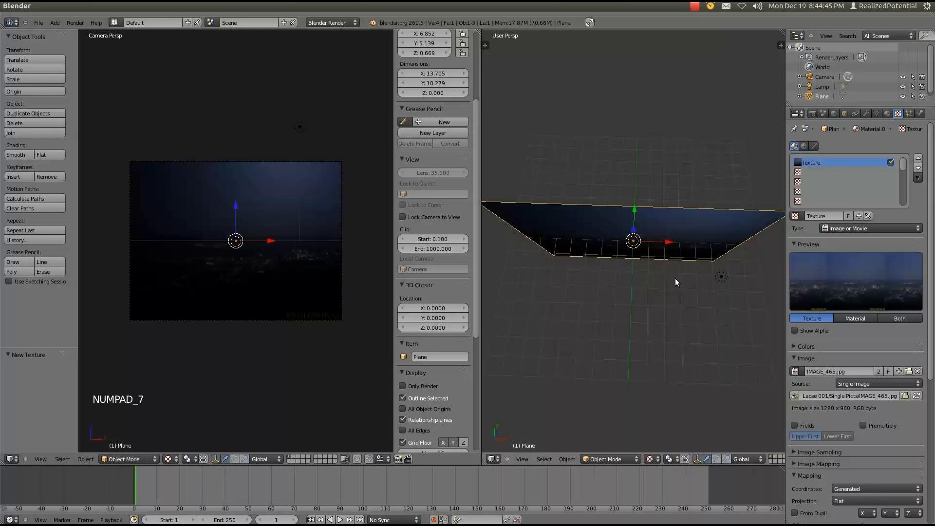
{"action": "right_click", "coordinate": [722, 276]}
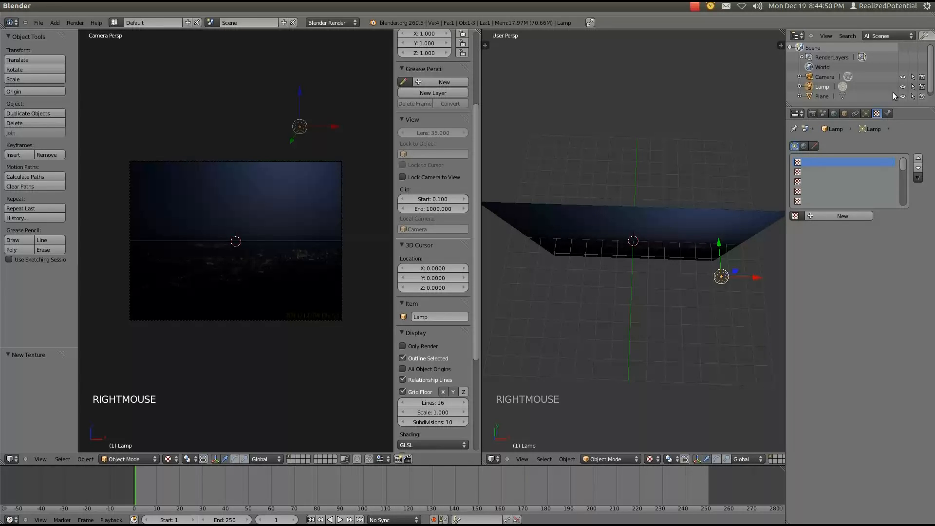
{"action": "left_click", "coordinate": [865, 114]}
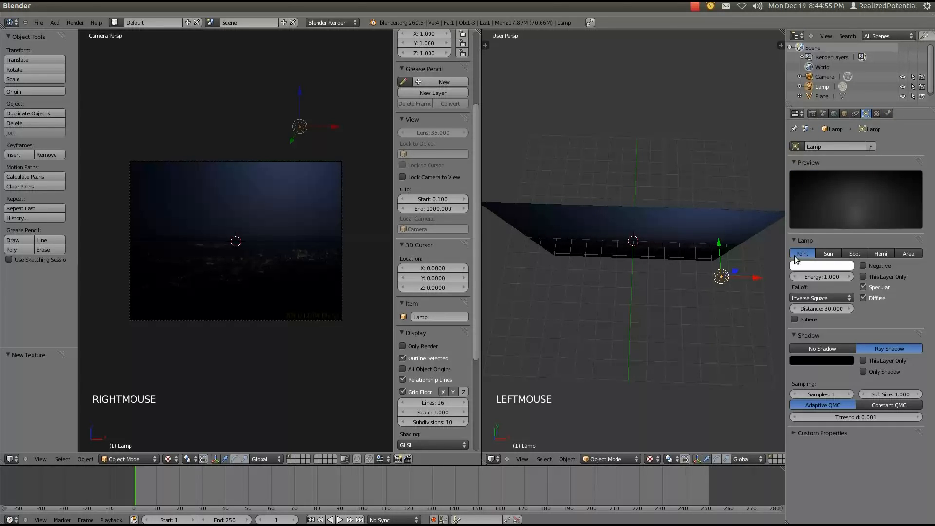
{"action": "double_click", "coordinate": [829, 254]}
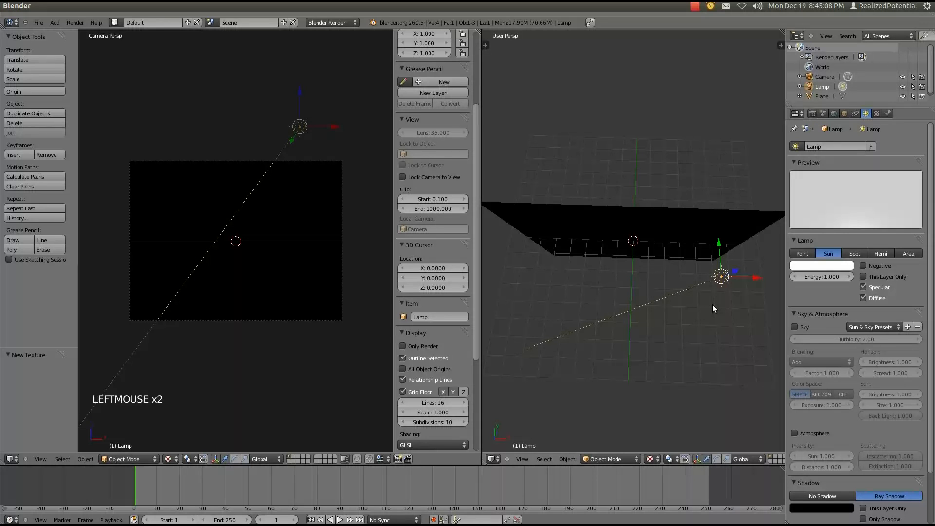
Step: Rotate the sun lamp about 139.3° in top view so that it shines straight toward the plane
{"action": "key", "text": "KP_7"}
{"action": "key", "text": "r"}
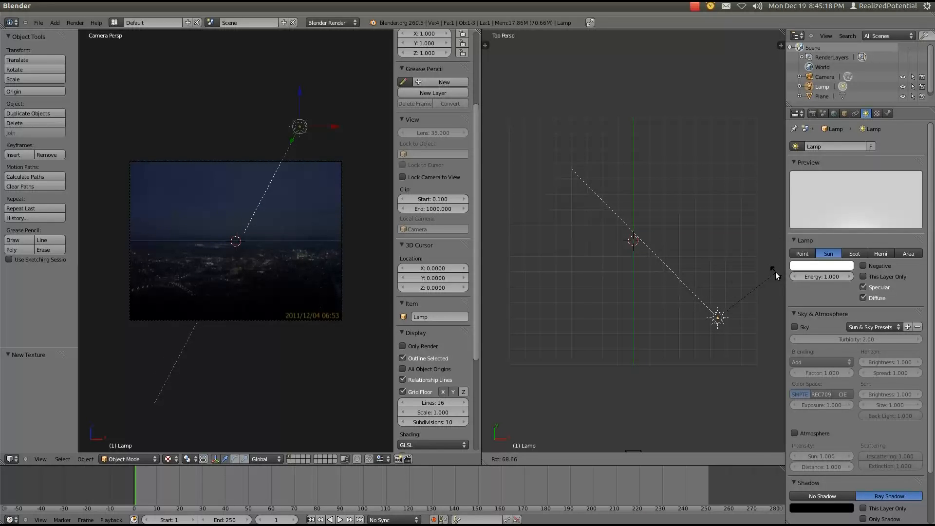
{"action": "left_click", "coordinate": [754, 344]}
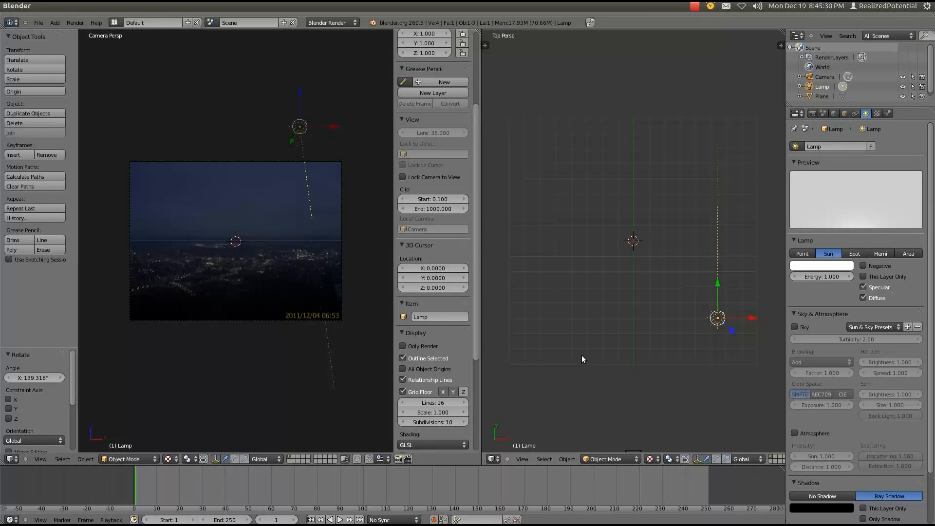
Step: Set the sun lamp's energy to 1.7 and switch the second 3D view back to the UV/Image Editor
{"action": "double_click", "coordinate": [817, 278]}
{"action": "type", "text": "1.7"}
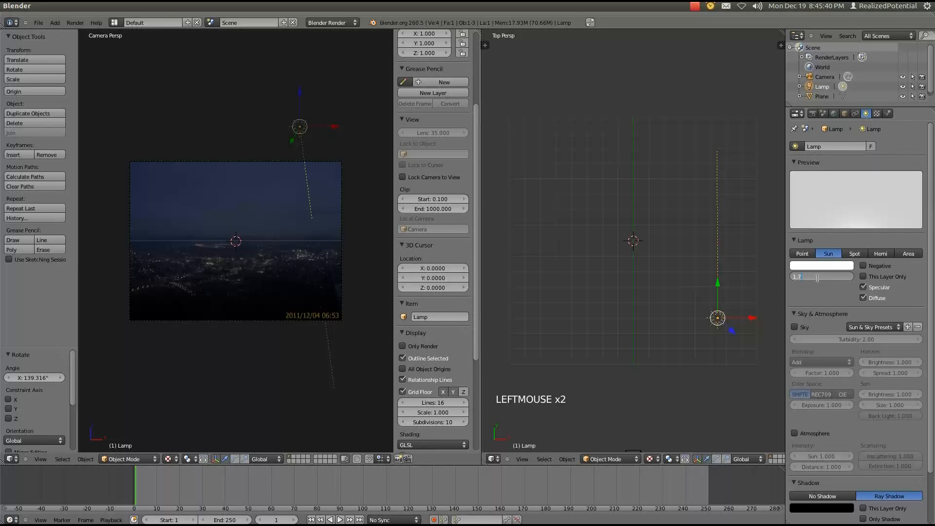
{"action": "key", "text": "Return"}
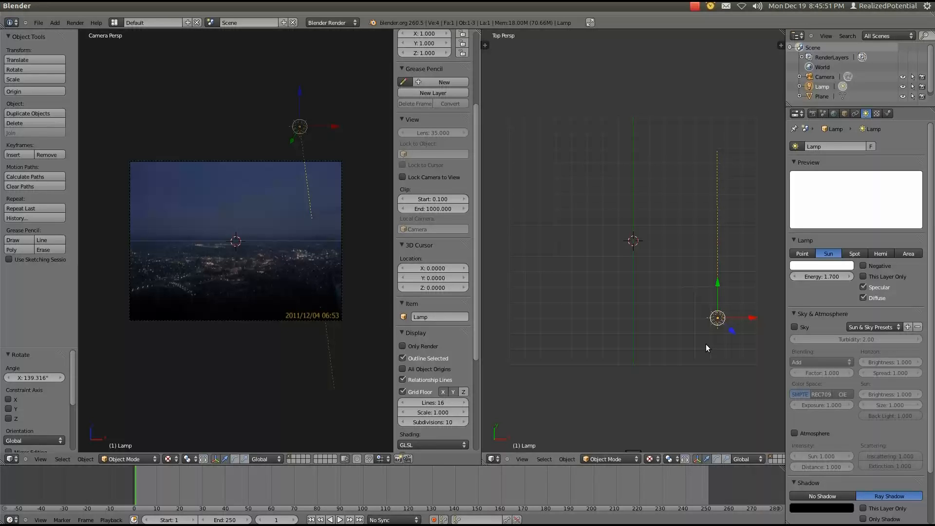
{"action": "left_click", "coordinate": [494, 459]}
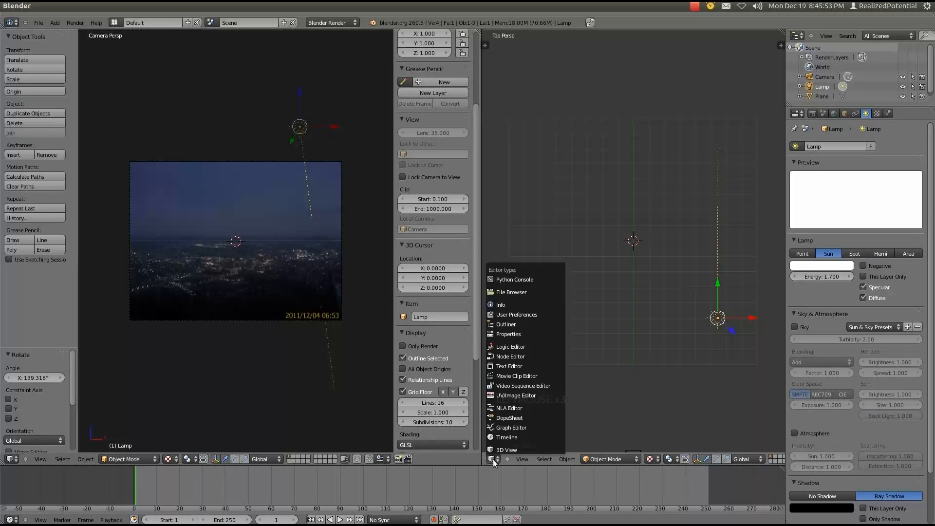
{"action": "left_click", "coordinate": [528, 395]}
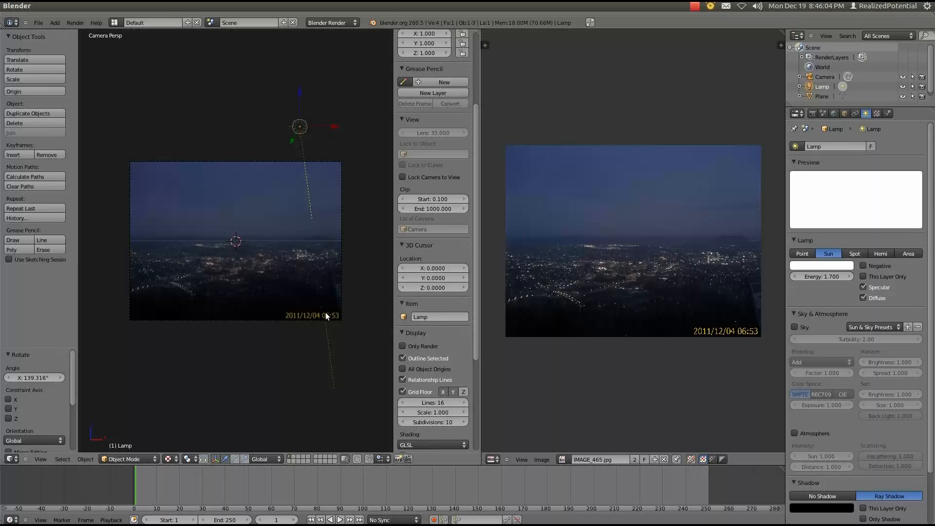
Step: Select the plane and subdivide it in Edit Mode with 10 cuts
{"action": "right_click", "coordinate": [262, 175]}
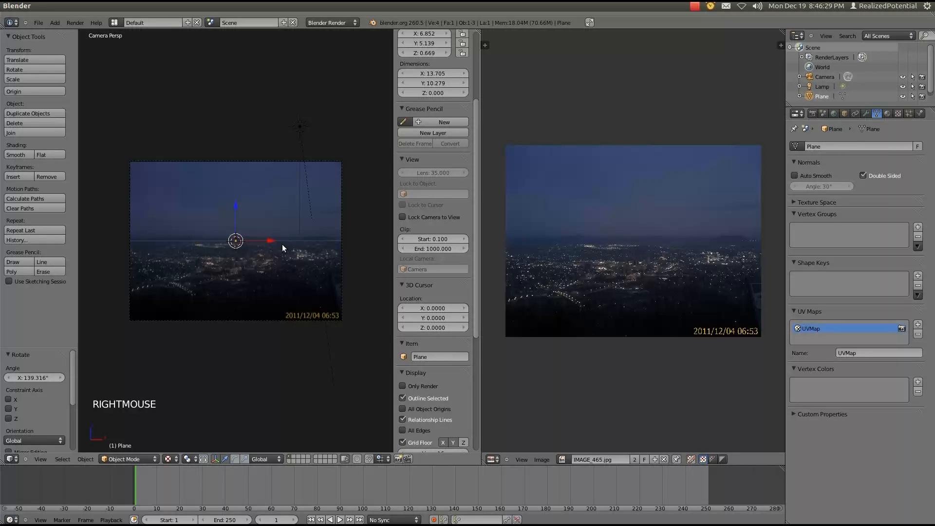
{"action": "key", "text": "Tab"}
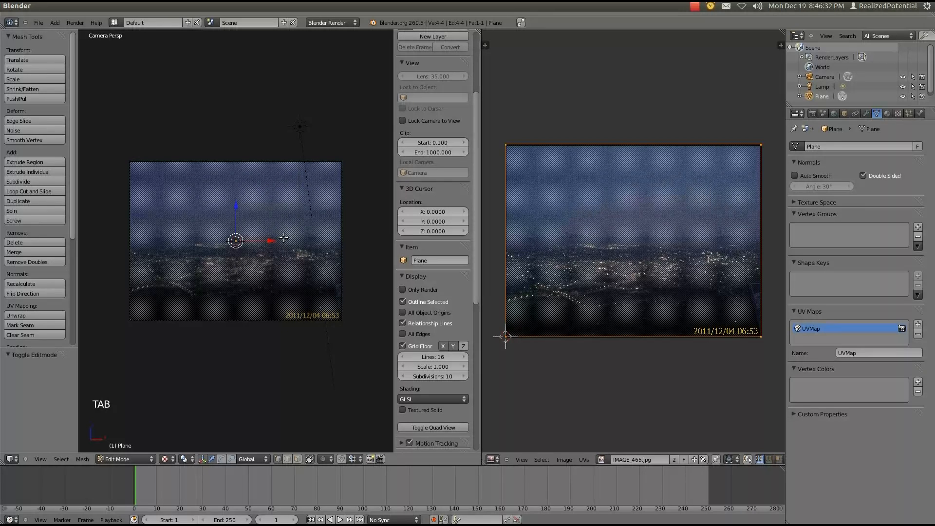
{"action": "key", "text": "w"}
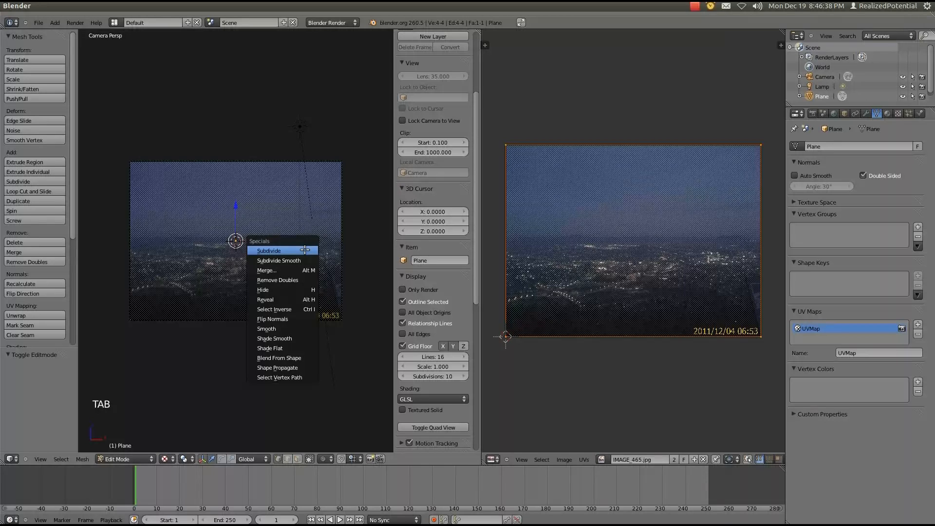
{"action": "left_click", "coordinate": [305, 251]}
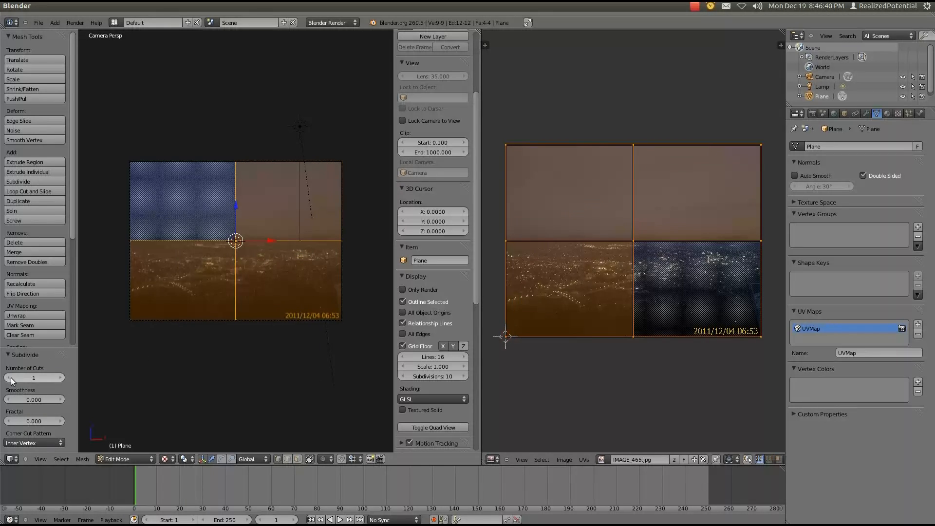
{"action": "left_click_drag", "start_coordinate": [11, 378], "coordinate": [50, 379]}
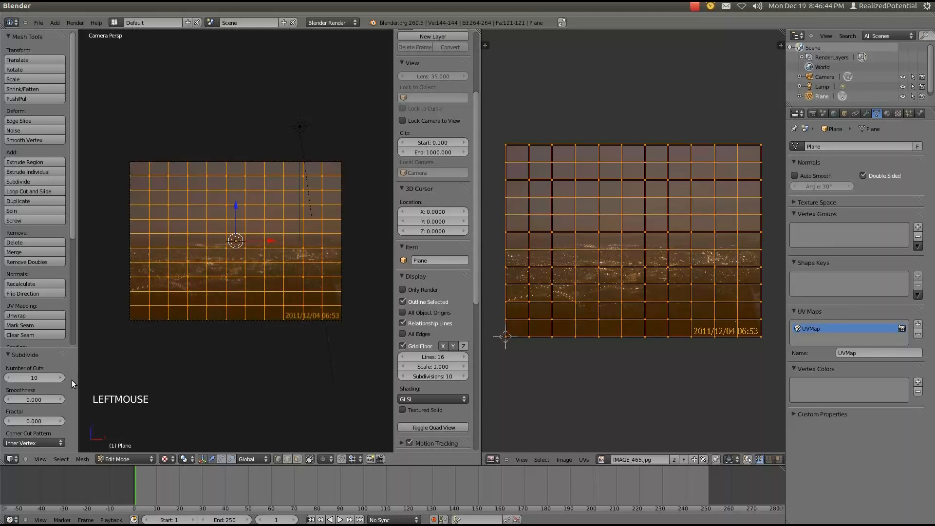
Step: Subdivide the plane's mesh a second time with 10 cuts and return to Object Mode
{"action": "key", "text": "w"}
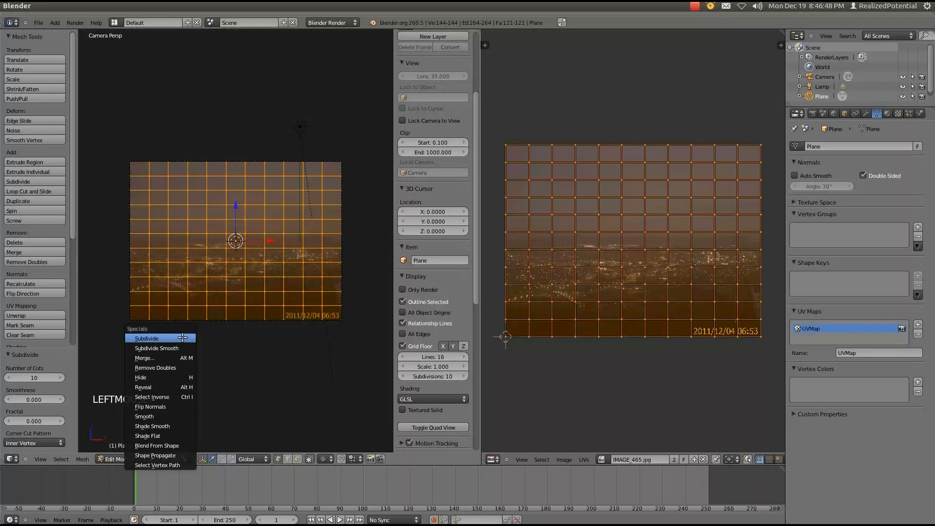
{"action": "left_click", "coordinate": [182, 338]}
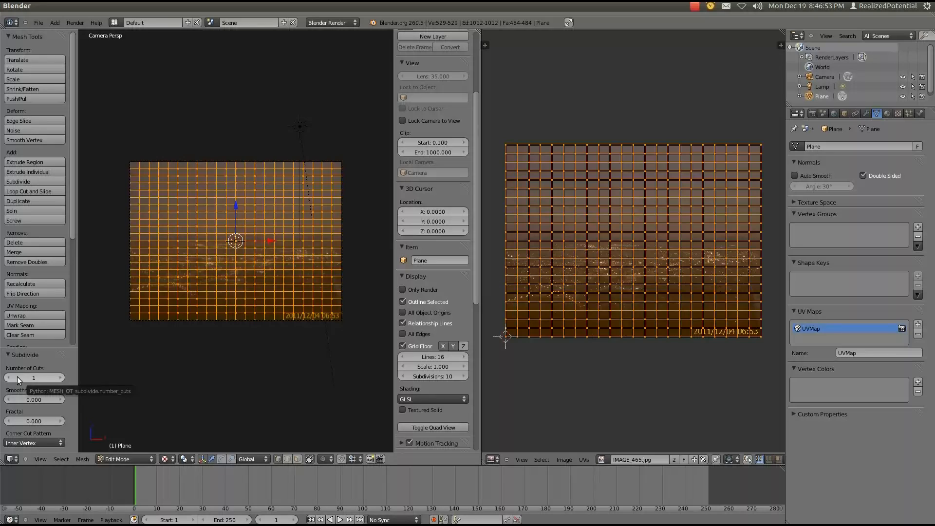
{"action": "left_click_drag", "start_coordinate": [16, 376], "coordinate": [93, 376]}
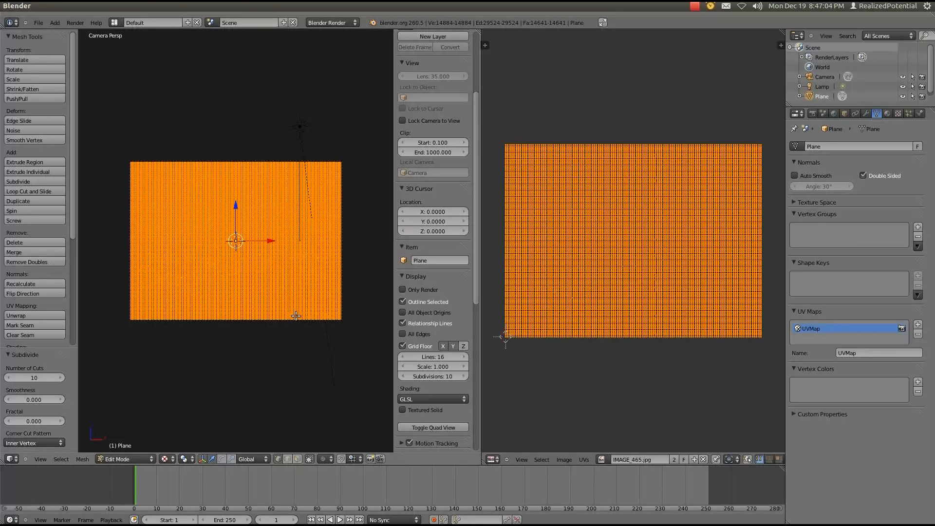
{"action": "key", "text": "Tab"}
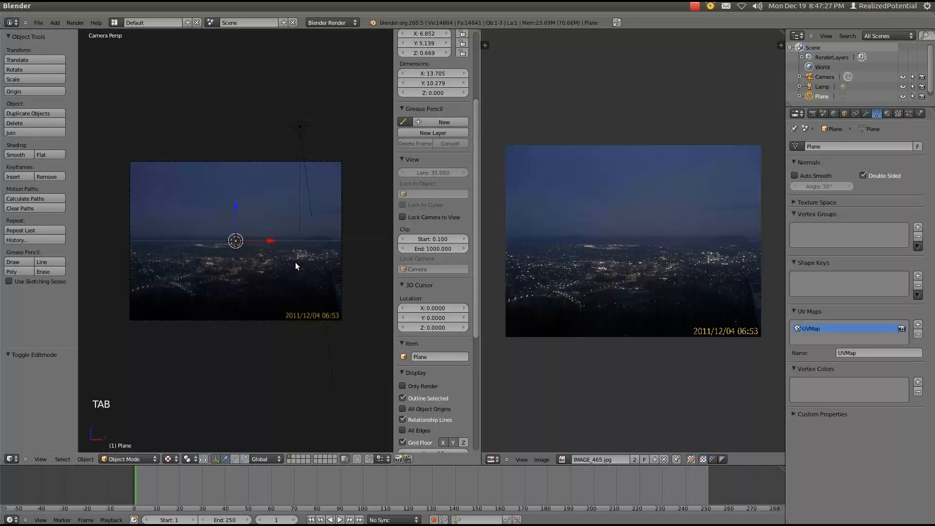
Step: Hide the plane and add a text object at the origin with Align to View enabled
{"action": "key", "text": "h"}
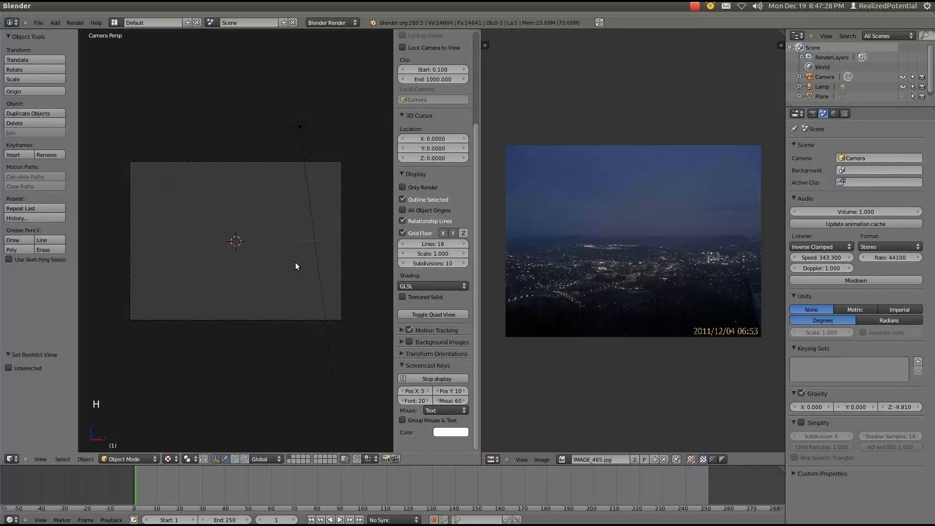
{"action": "key", "text": "shift+a"}
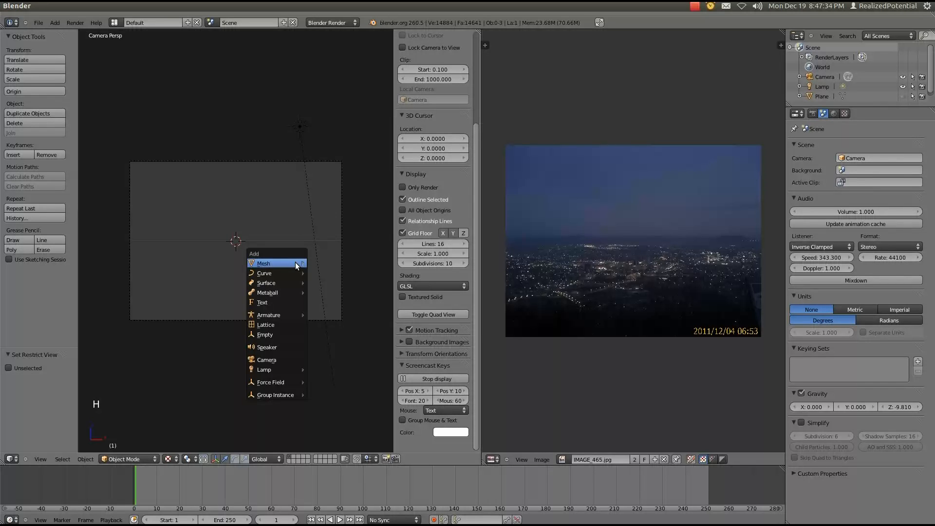
{"action": "mouse_move", "coordinate": [295, 263]}
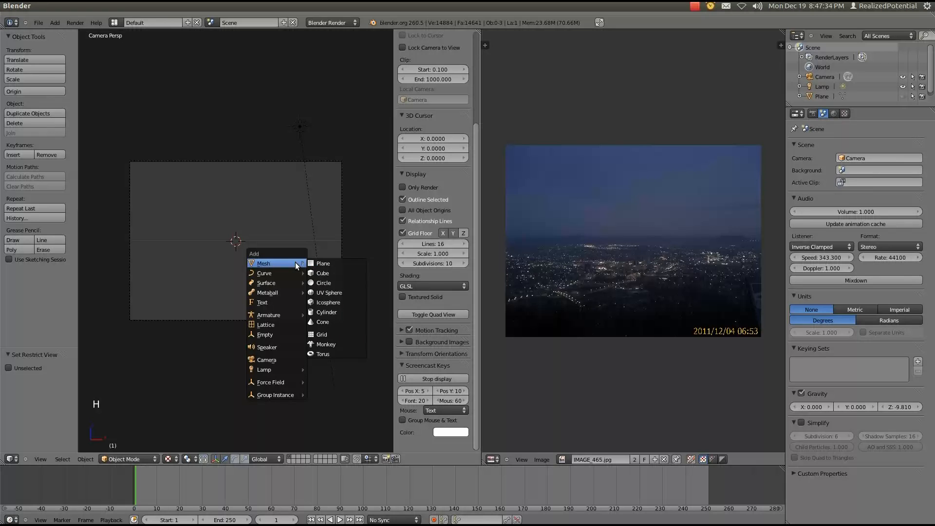
{"action": "left_click", "coordinate": [286, 303]}
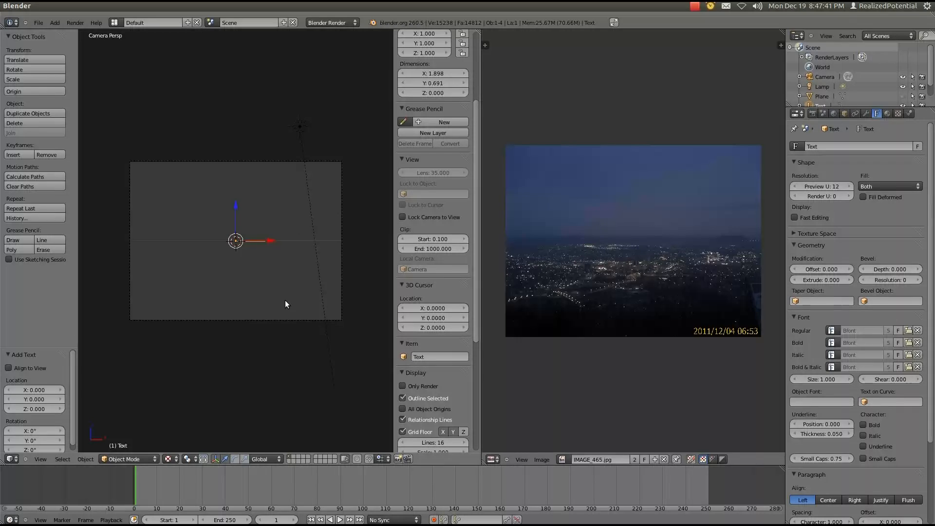
{"action": "key", "text": "F6"}
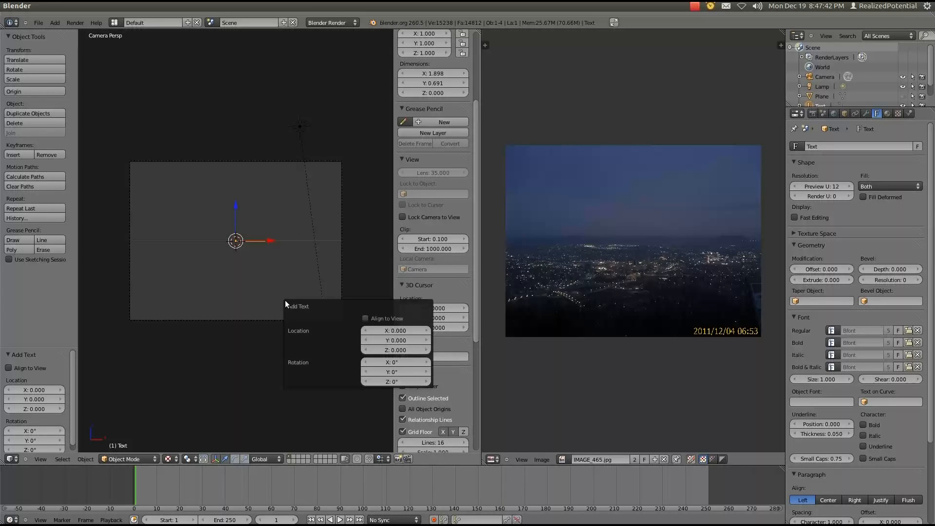
{"action": "left_click", "coordinate": [366, 318]}
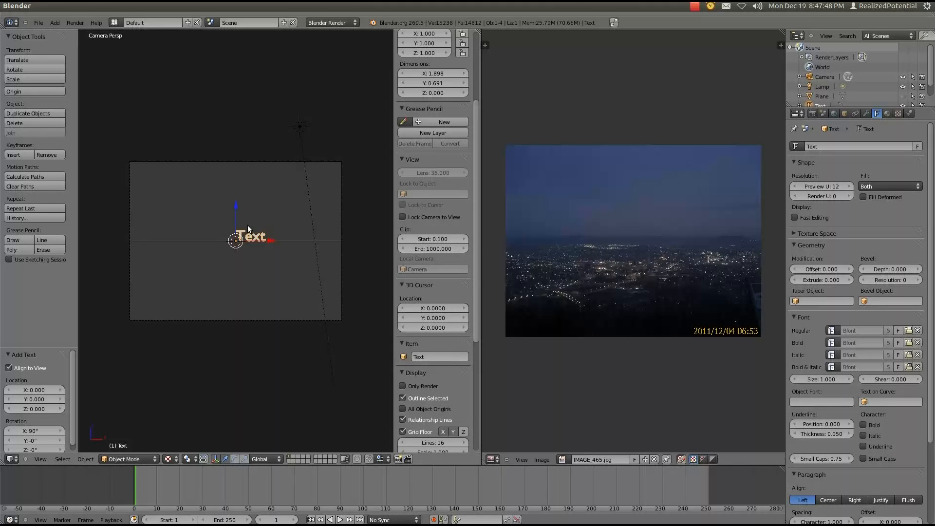
Step: Clear the default wording from the text object in Edit Mode
{"action": "key", "text": "Tab"}
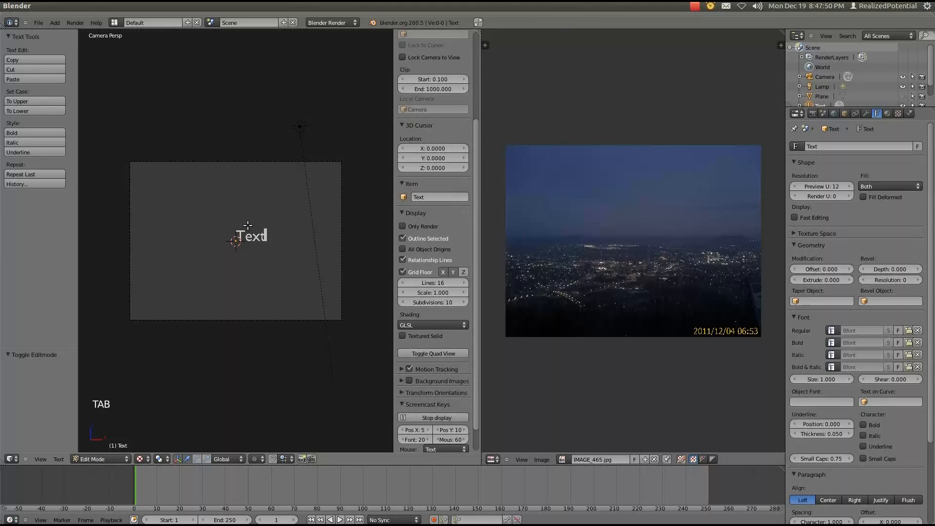
{"action": "key", "text": "BackSpace"}
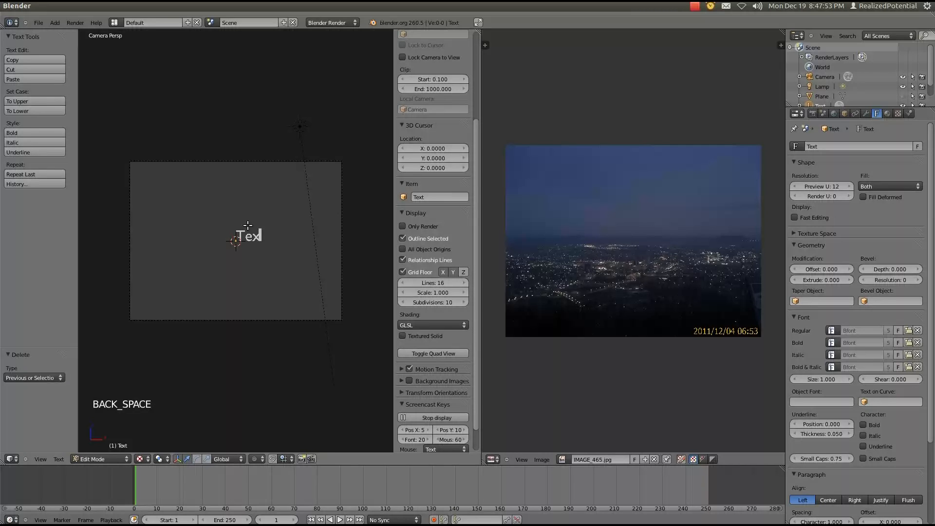
{"action": "key", "text": "BackSpace"}
{"action": "key", "text": "BackSpace"}
{"action": "key", "text": "BackSpace"}
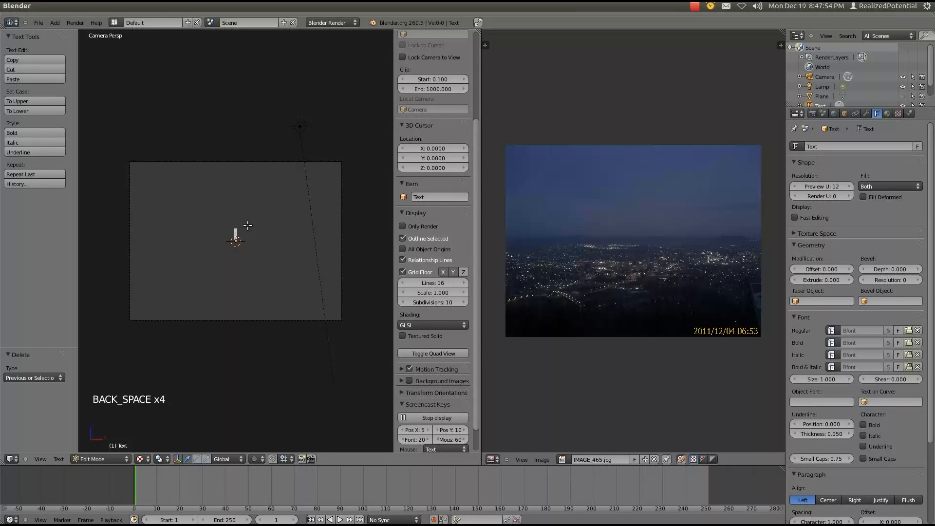
{"action": "type", "text": "R"}
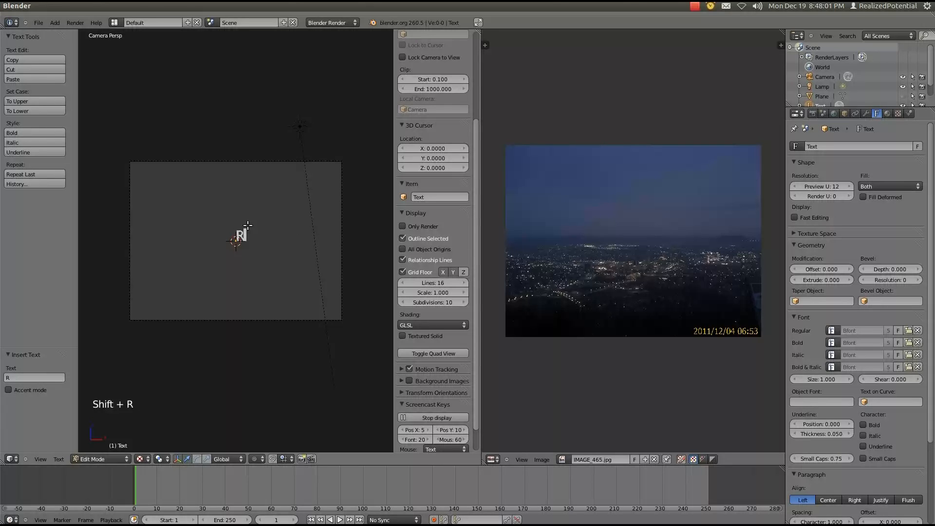
{"action": "type", "text": "oanok"}
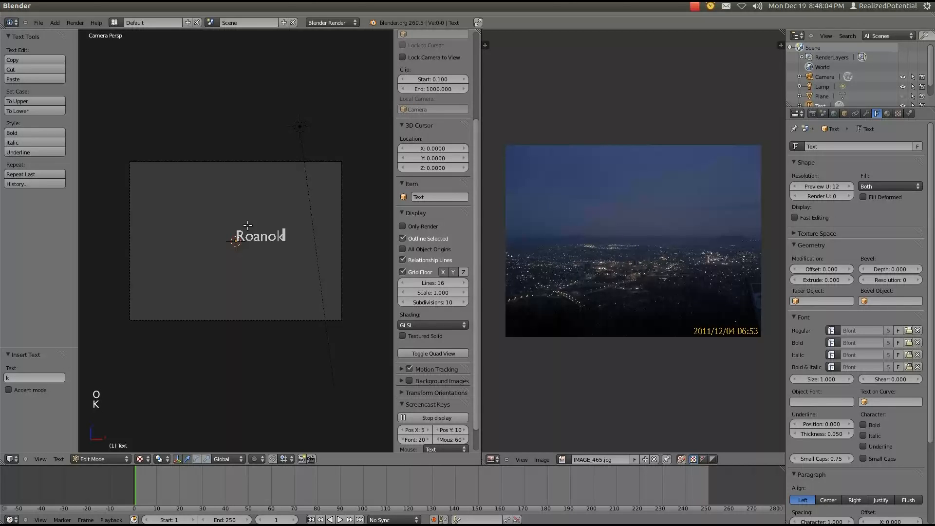
{"action": "type", "text": "e"}
{"action": "key", "text": "Return"}
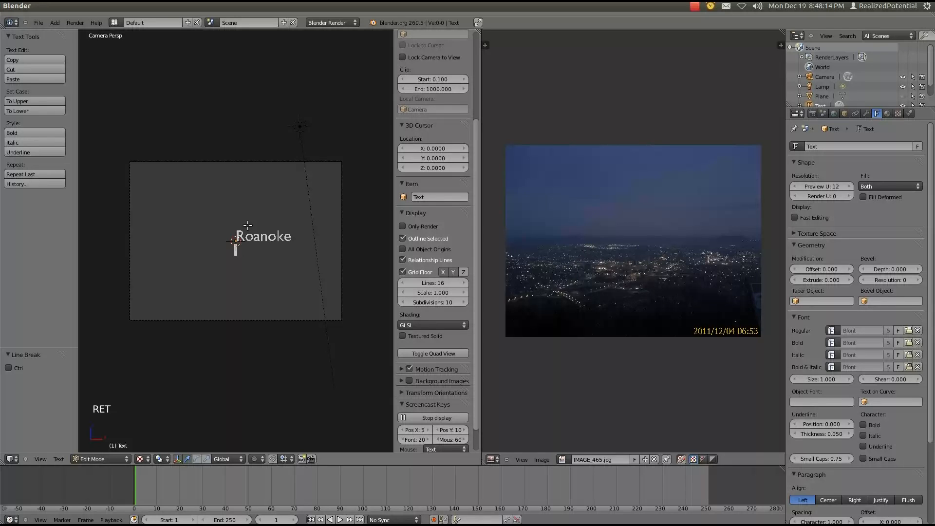
{"action": "type", "text": "Fast"}
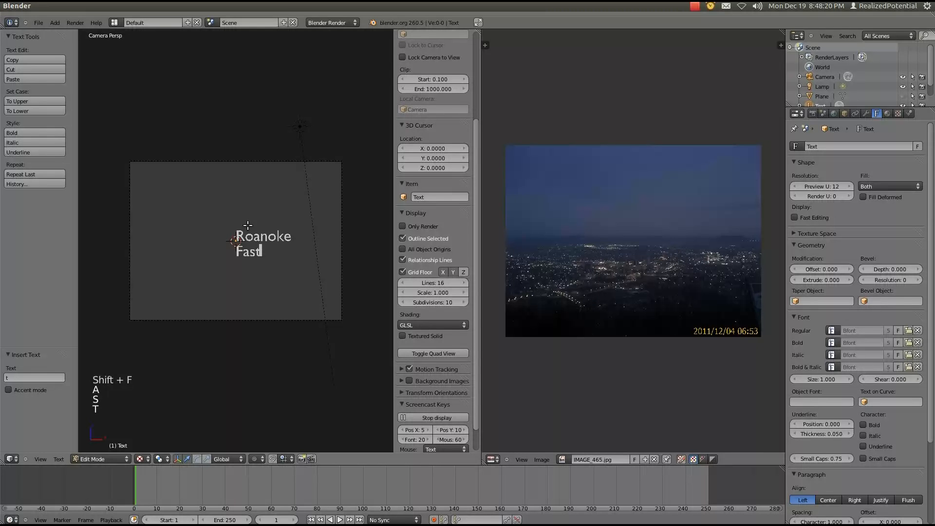
{"action": "key", "text": "BackSpace"}
{"action": "key", "text": "BackSpace"}
{"action": "key", "text": "BackSpace"}
{"action": "key", "text": "BackSpace"}
{"action": "key", "text": "BackSpace"}
{"action": "key", "text": "BackSpace"}
{"action": "key", "text": "BackSpace"}
{"action": "key", "text": "BackSpace"}
{"action": "key", "text": "BackSpace"}
{"action": "key", "text": "BackSpace"}
{"action": "key", "text": "BackSpace"}
{"action": "key", "text": "BackSpace"}
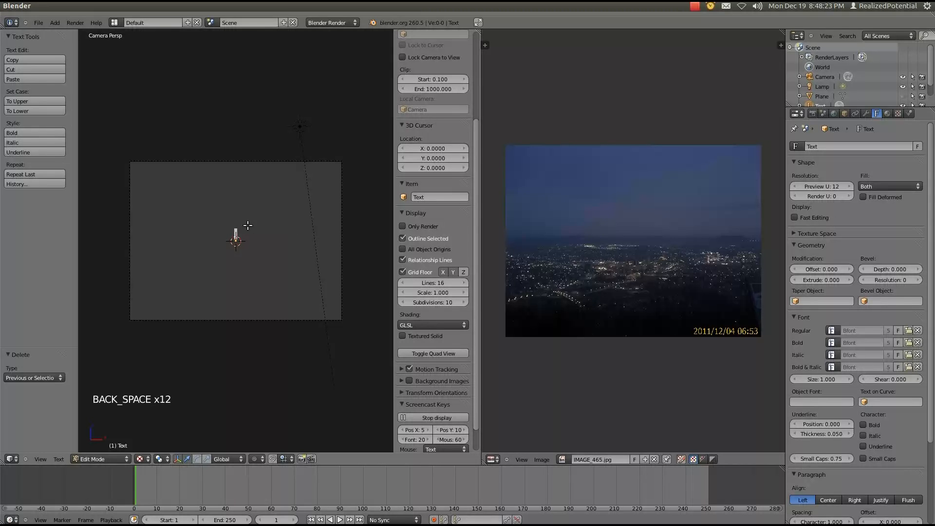
Step: Enter the title's first two lines in capitals, ROANOKE and FAST FORWARD, correcting any misspelling
{"action": "type", "text": "Ro"}
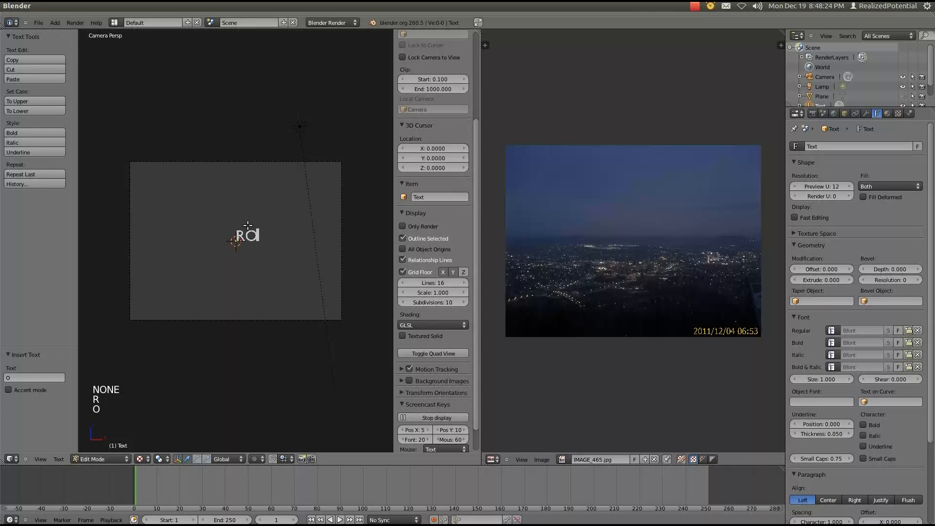
{"action": "type", "text": "ano"}
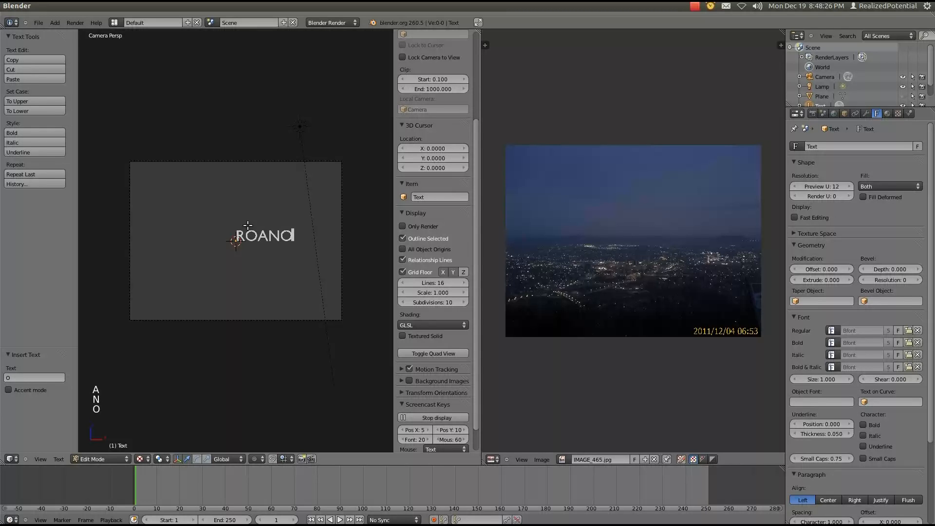
{"action": "type", "text": "ke"}
{"action": "key", "text": "Return"}
{"action": "type", "text": "F"}
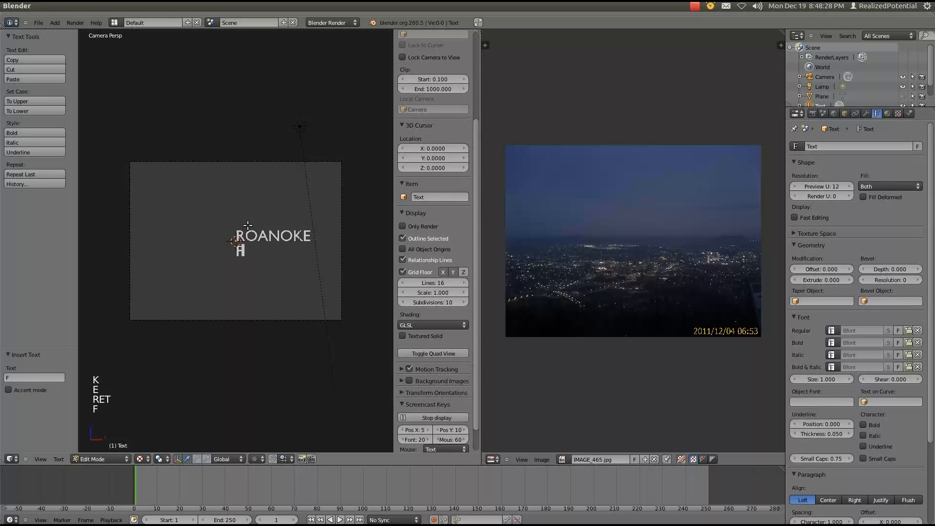
{"action": "type", "text": "ast F"}
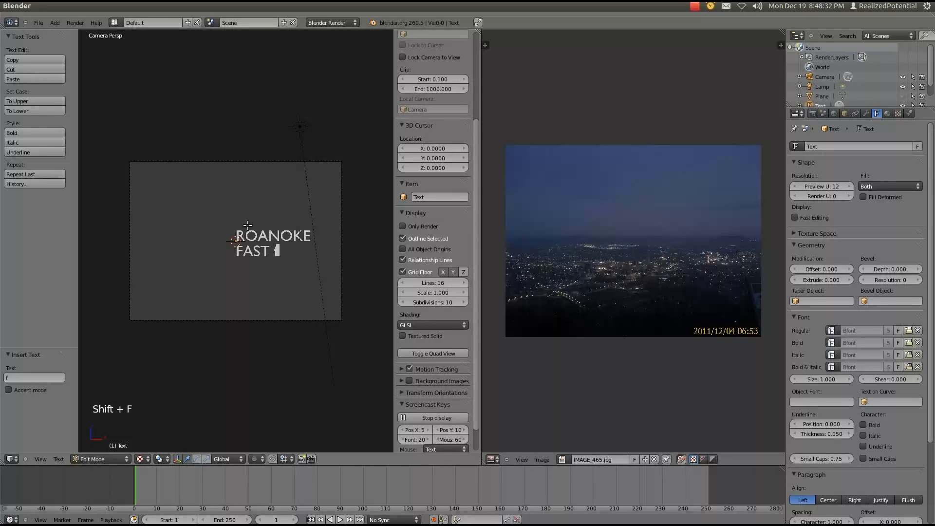
{"action": "key", "text": "BackSpace"}
{"action": "type", "text": "FOR"}
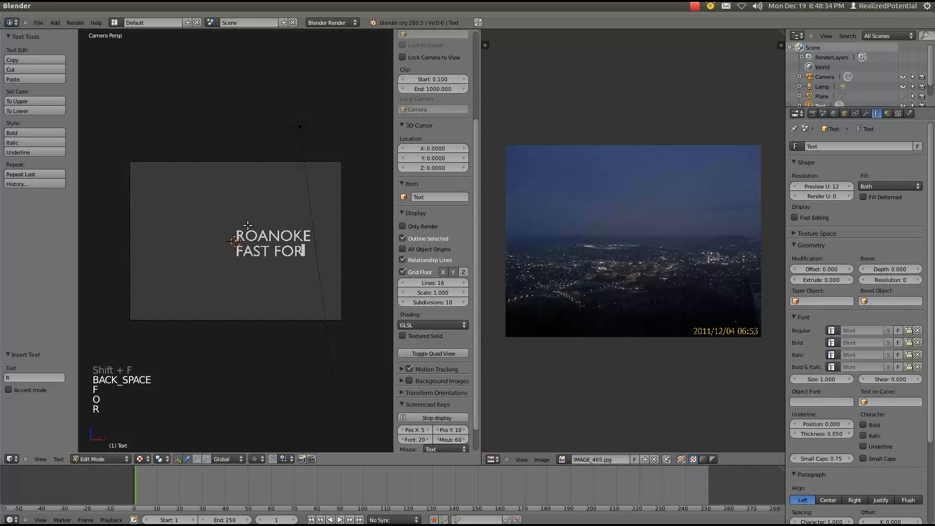
{"action": "type", "text": "WOR"}
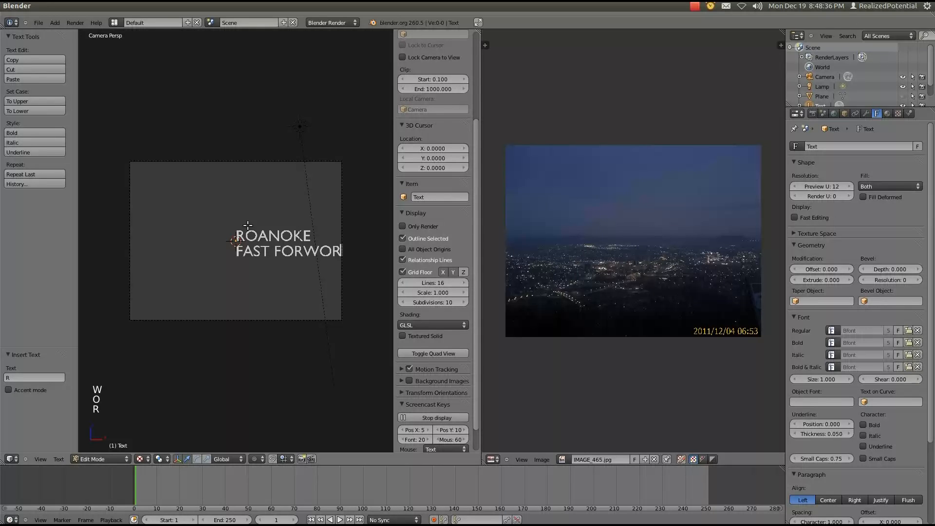
{"action": "type", "text": "D"}
{"action": "key", "text": "Left"}
{"action": "key", "text": "Left"}
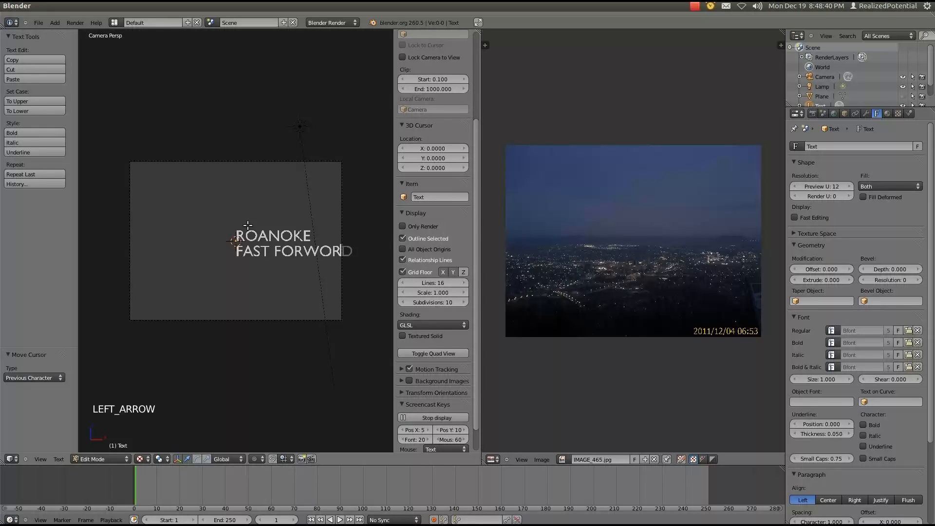
{"action": "key", "text": "BackSpace"}
{"action": "type", "text": "A"}
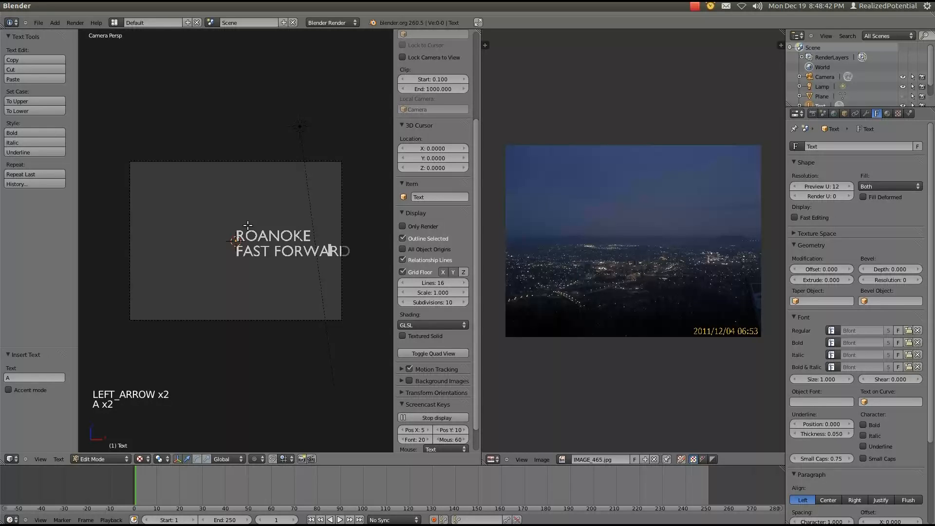
{"action": "key", "text": "Right"}
{"action": "key", "text": "Right"}
Step: Add the lines BY and REALIZED POTENTIAL below FAST FORWARD and return to Object Mode
{"action": "key", "text": "Return"}
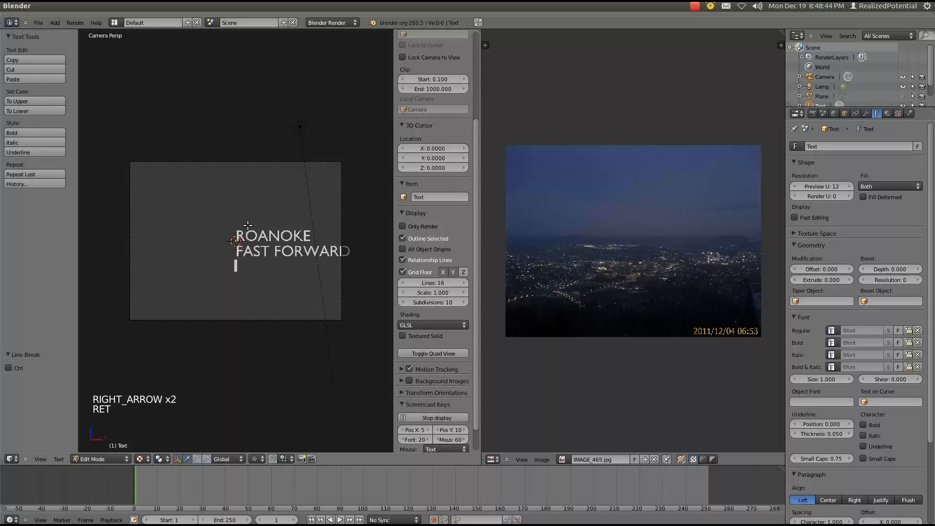
{"action": "type", "text": "BY"}
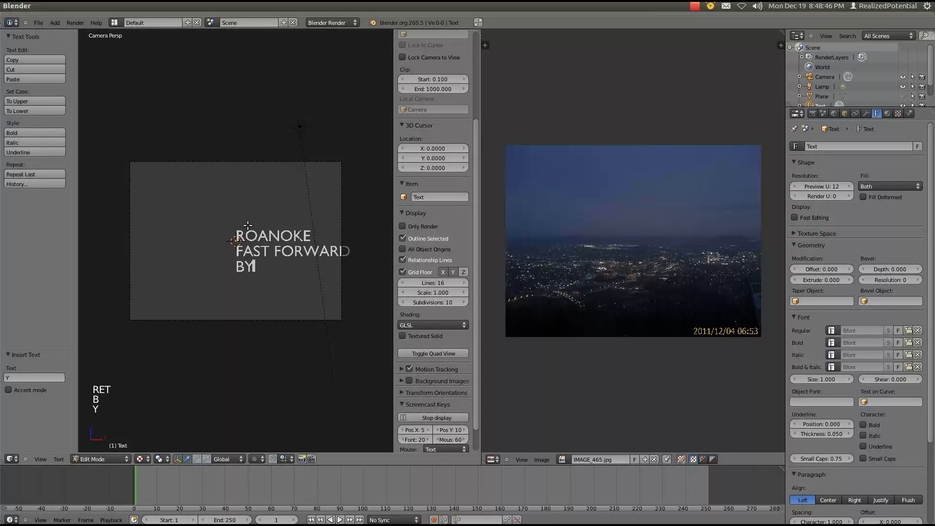
{"action": "key", "text": "Return"}
{"action": "type", "text": "REAL"}
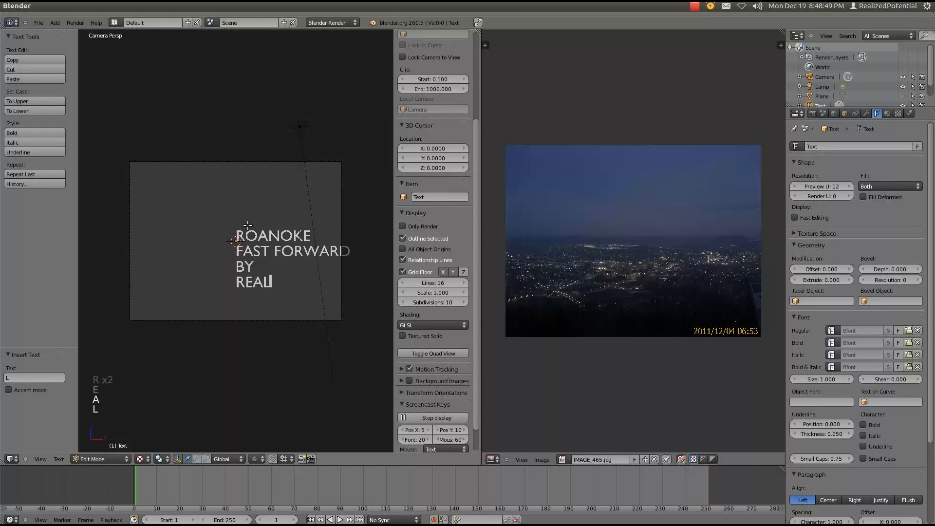
{"action": "type", "text": "IZED"}
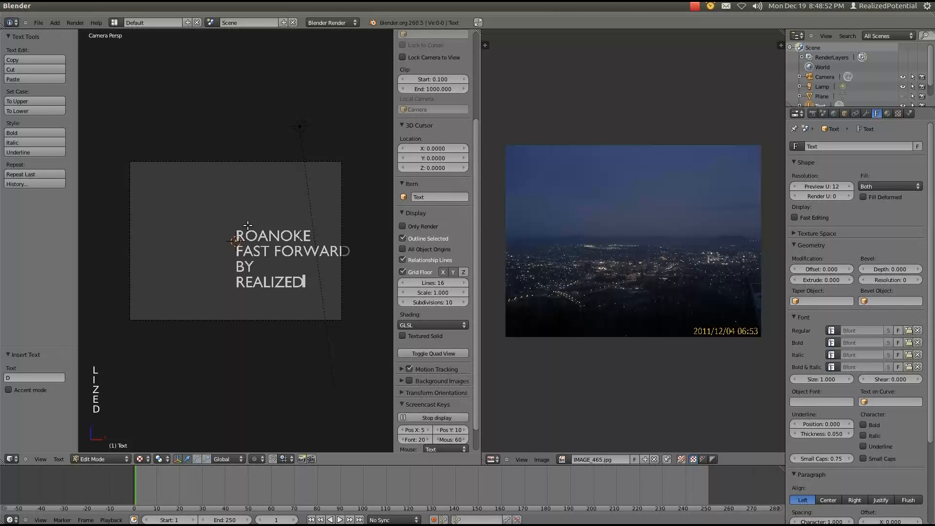
{"action": "type", "text": " P"}
{"action": "key", "text": "BackSpace"}
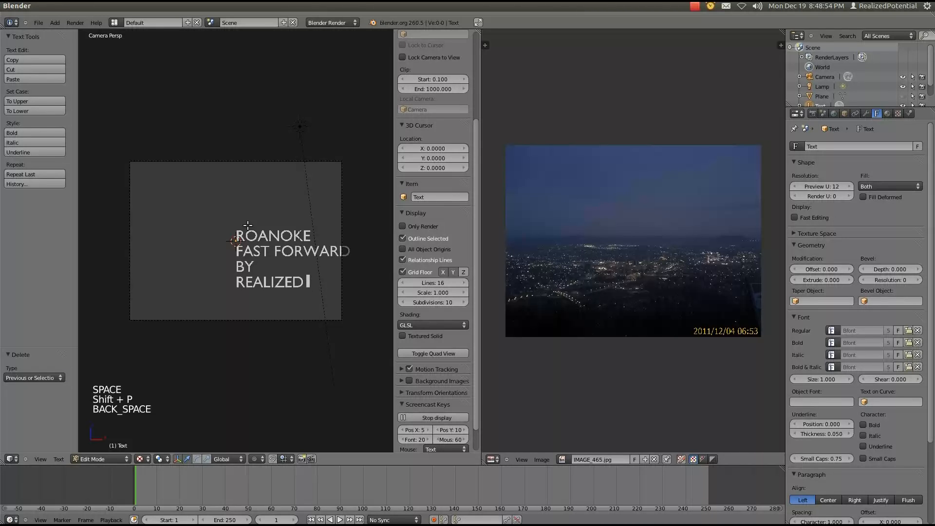
{"action": "type", "text": "POTENT"}
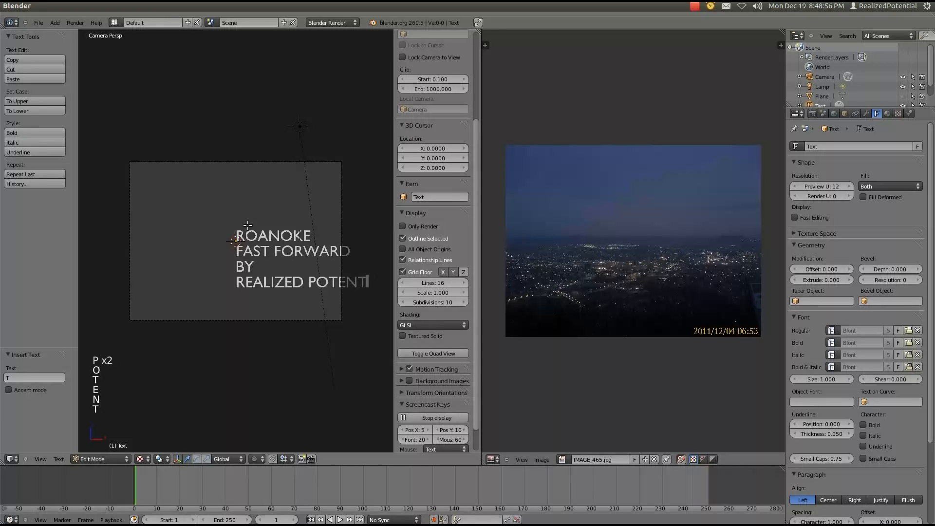
{"action": "type", "text": "IAL"}
{"action": "key", "text": "Tab"}
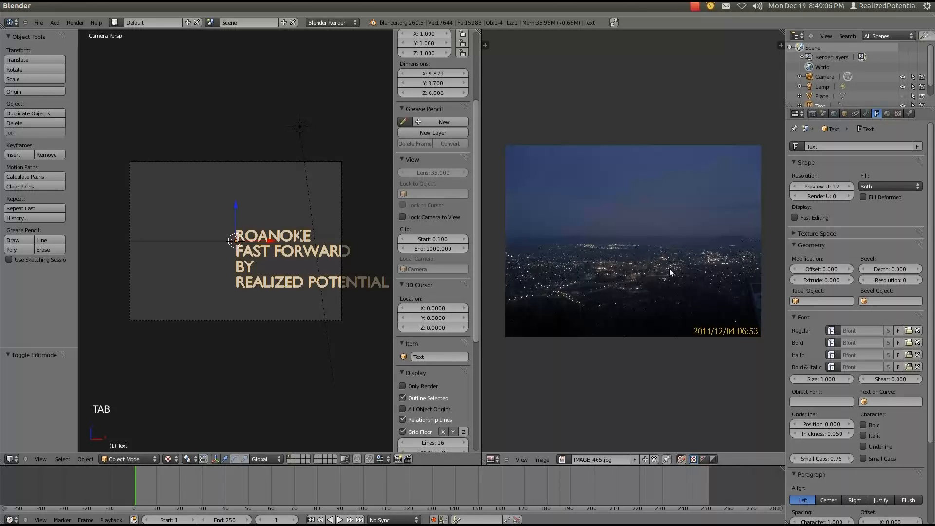
Step: Center-align the title text and raise it about 1.2 units along Z within the camera frame
{"action": "left_click", "coordinate": [829, 500]}
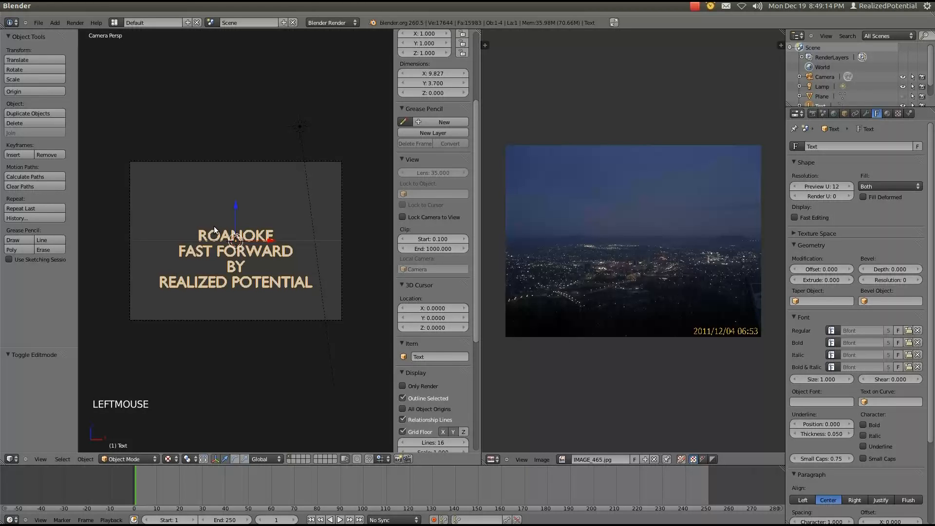
{"action": "left_click_drag", "start_coordinate": [235, 209], "coordinate": [234, 188]}
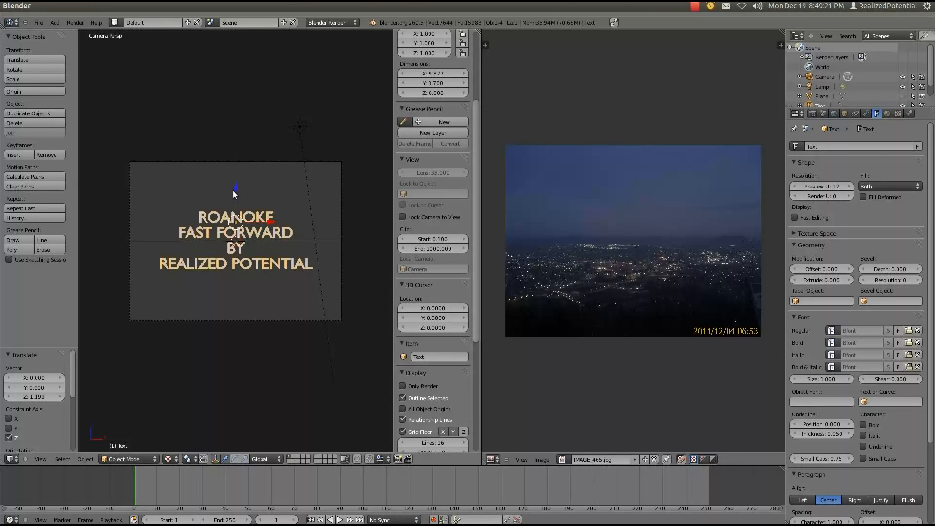
Step: Switch the UV/Image Editor to a 3D View and set the text's extrusion to 0.6
{"action": "left_click", "coordinate": [493, 459]}
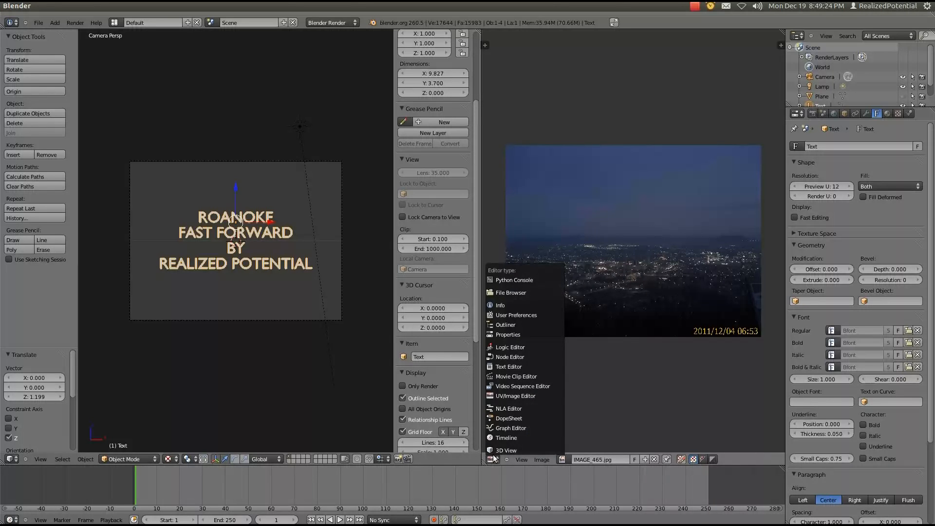
{"action": "left_click", "coordinate": [493, 449]}
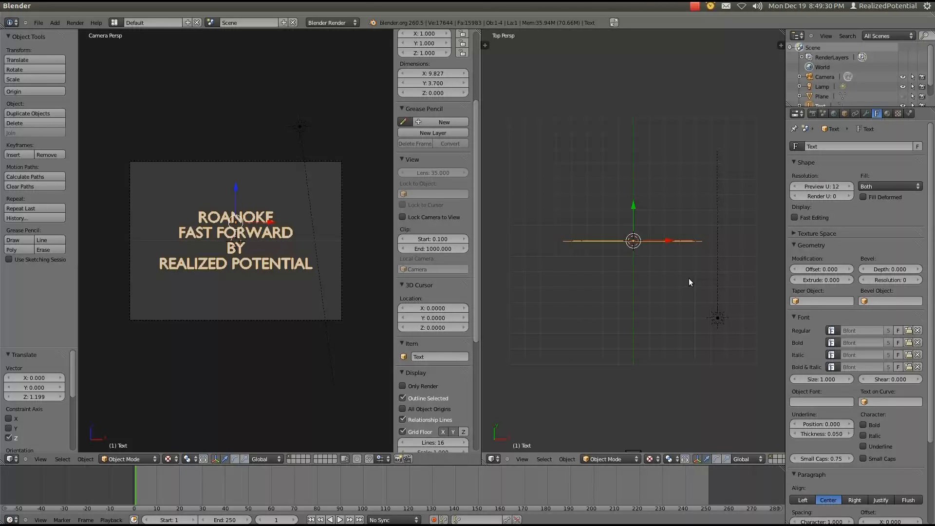
{"action": "left_click", "coordinate": [820, 281]}
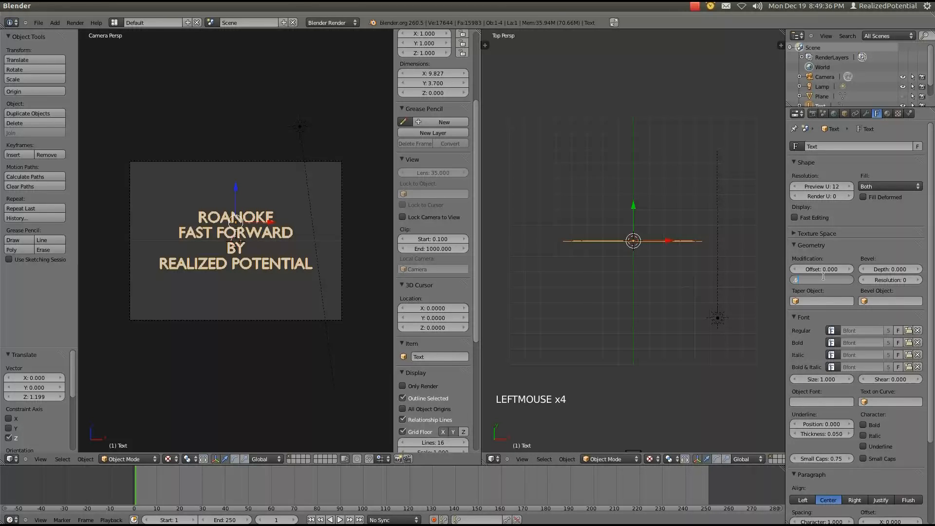
{"action": "type", "text": ".6"}
{"action": "key", "text": "Return"}
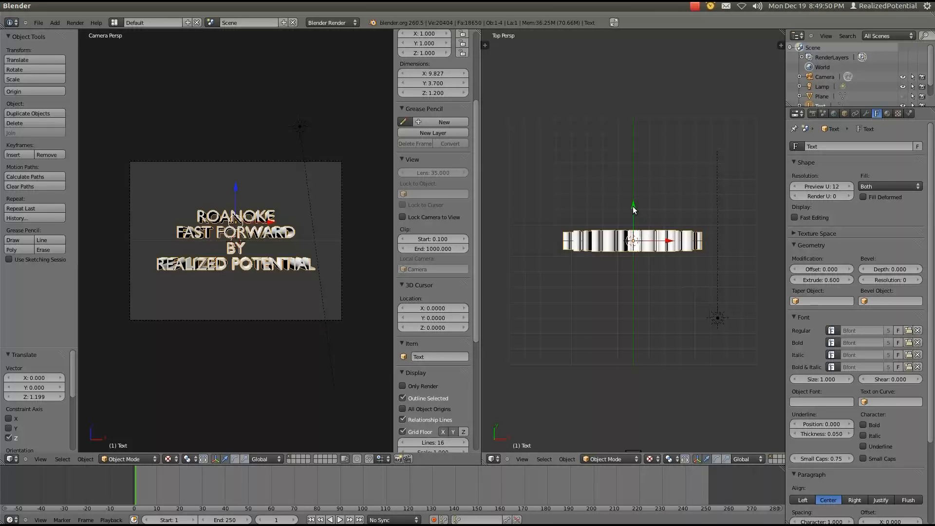
Step: Move the title text about 1.19 units along positive Y and convert it to a mesh
{"action": "left_click_drag", "start_coordinate": [632, 206], "coordinate": [630, 186]}
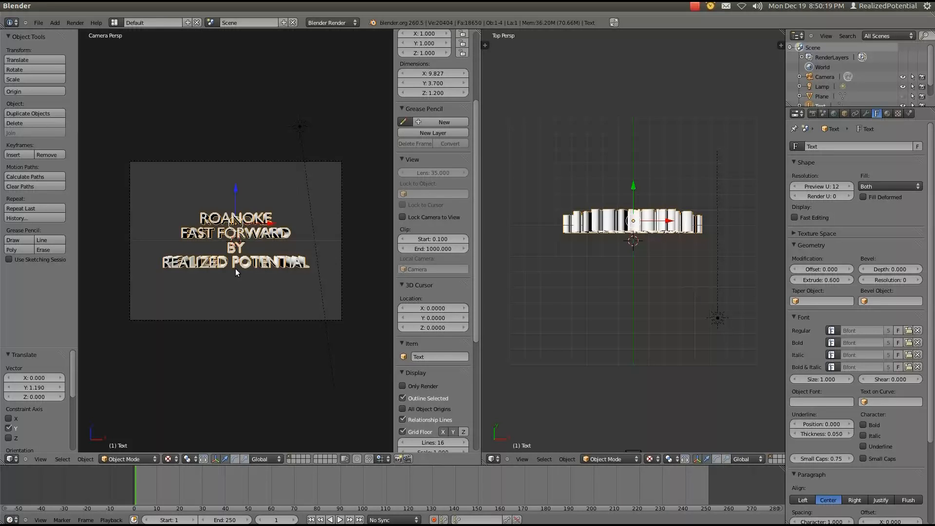
{"action": "key", "text": "alt+c"}
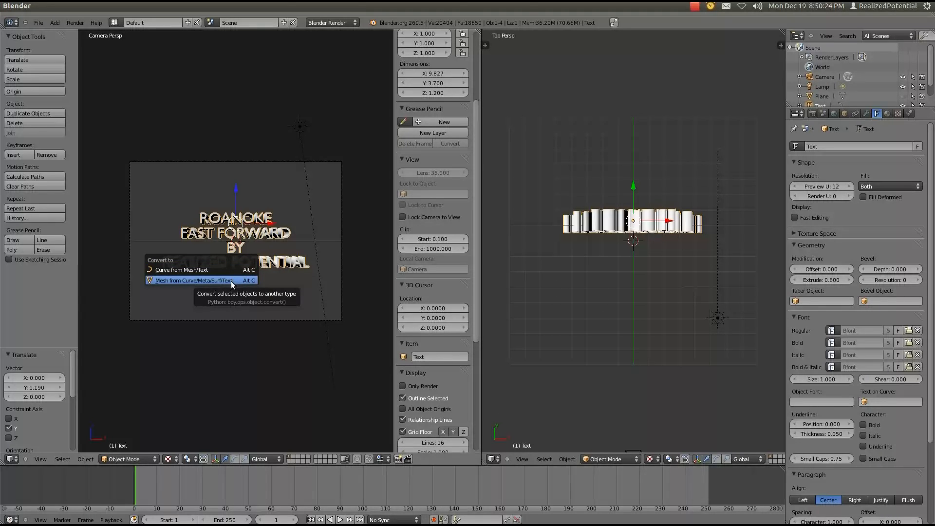
{"action": "left_click", "coordinate": [235, 282]}
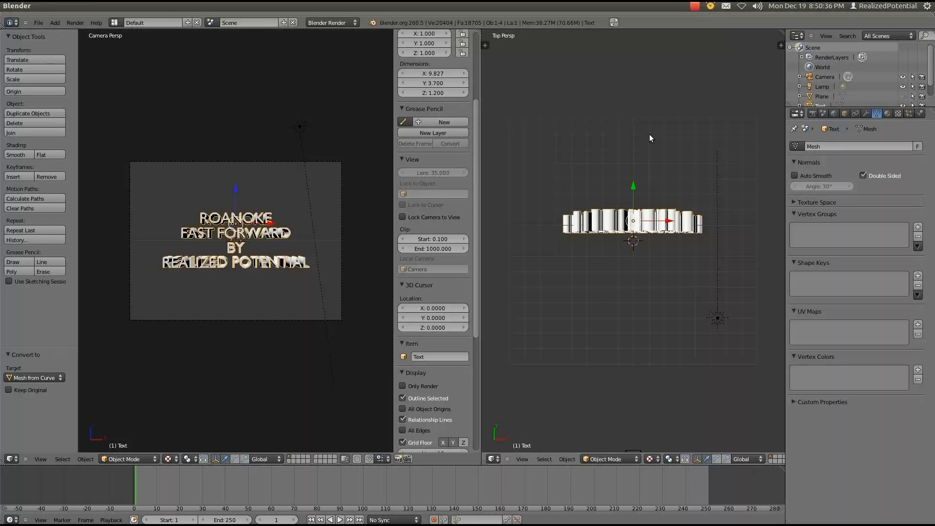
Step: Enable Dynamic Paint physics on the title text mesh and add it as a Brush
{"action": "left_click", "coordinate": [920, 114]}
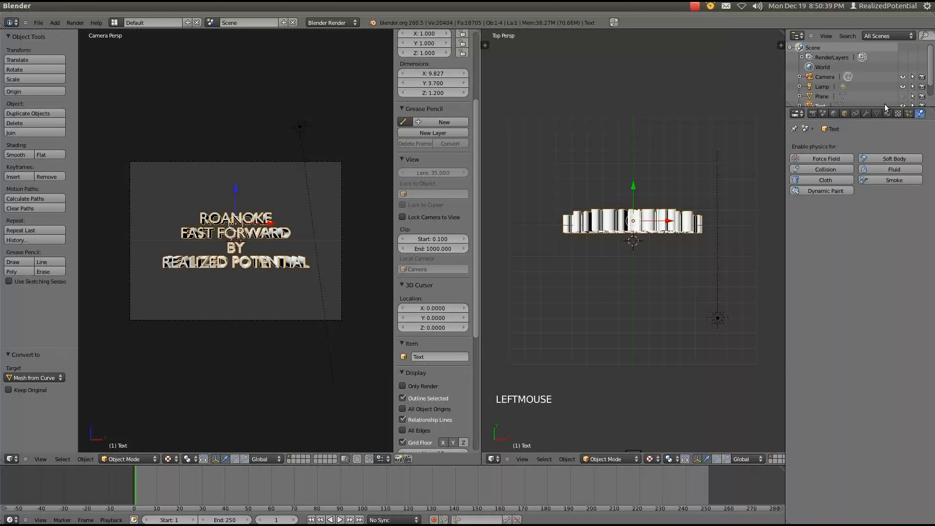
{"action": "left_click", "coordinate": [828, 192]}
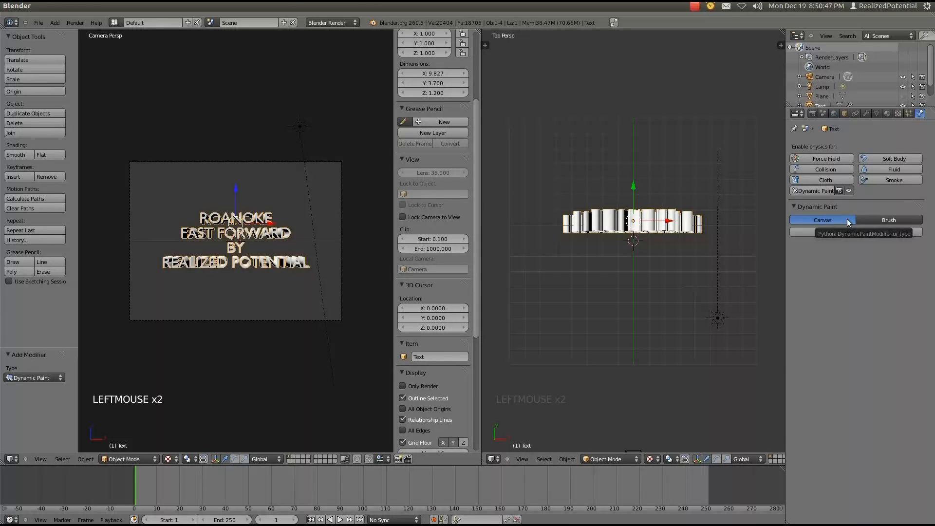
{"action": "left_click", "coordinate": [871, 219]}
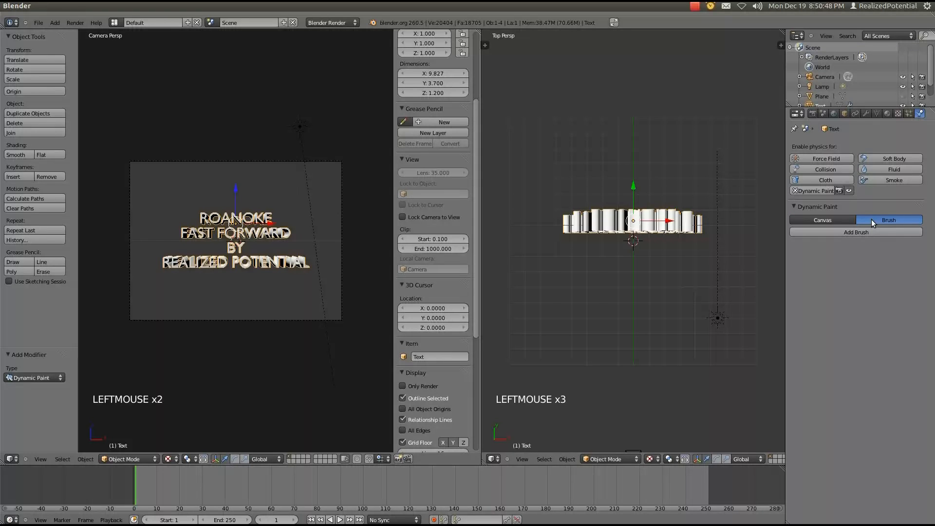
{"action": "left_click", "coordinate": [863, 230]}
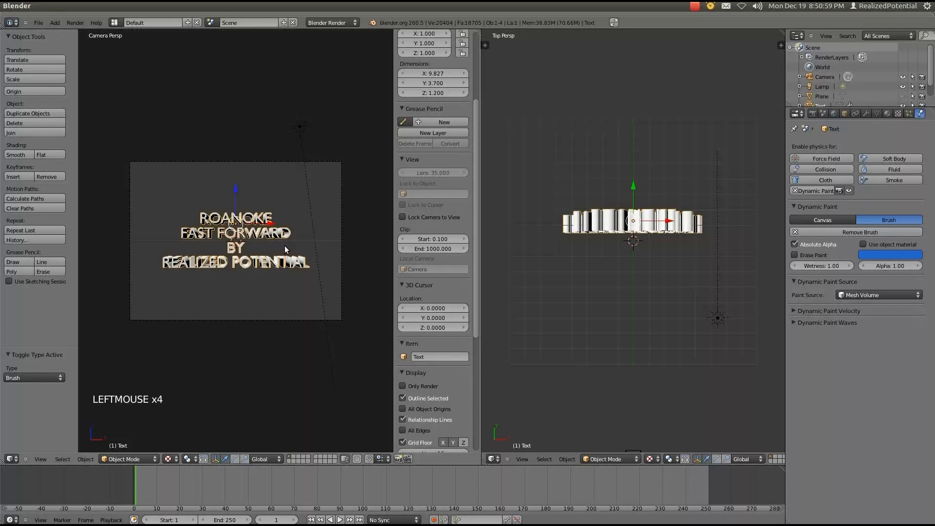
Step: Enter Edit Mode on the title mesh, box-select the ROANOKE line in camera view and check the selection from an angle
{"action": "key", "text": "Tab"}
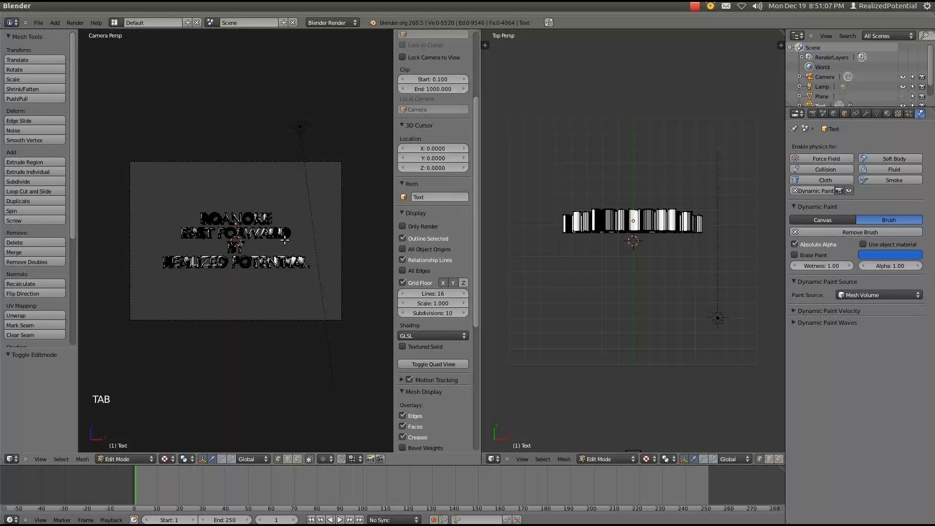
{"action": "scroll", "coordinate": [225, 251], "scroll_direction": "up", "scroll_amount": 1}
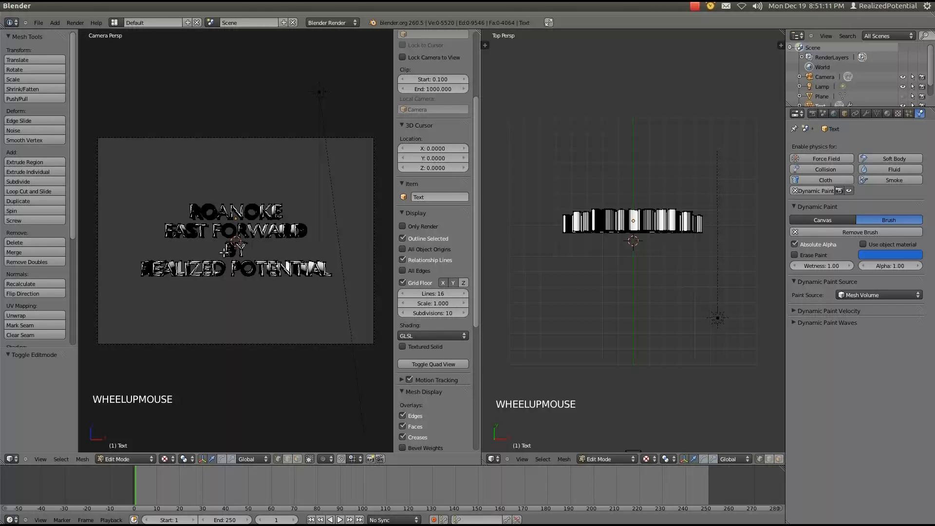
{"action": "scroll", "coordinate": [225, 251], "scroll_direction": "up", "scroll_amount": 1}
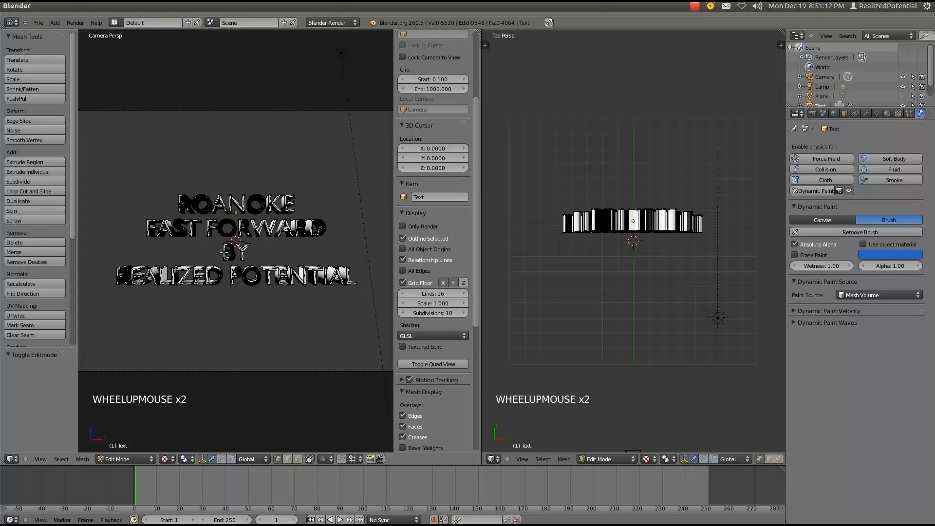
{"action": "scroll", "coordinate": [224, 252], "scroll_direction": "up", "scroll_amount": 2}
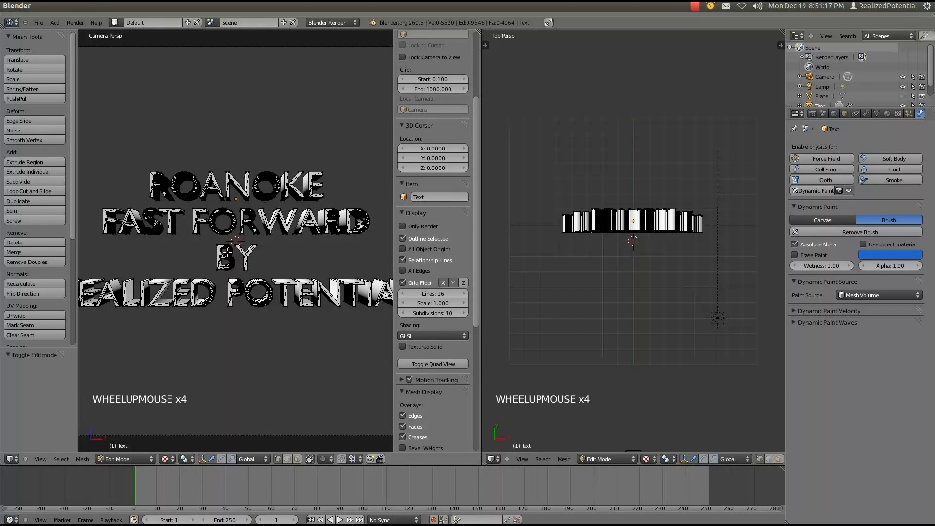
{"action": "key", "text": "b"}
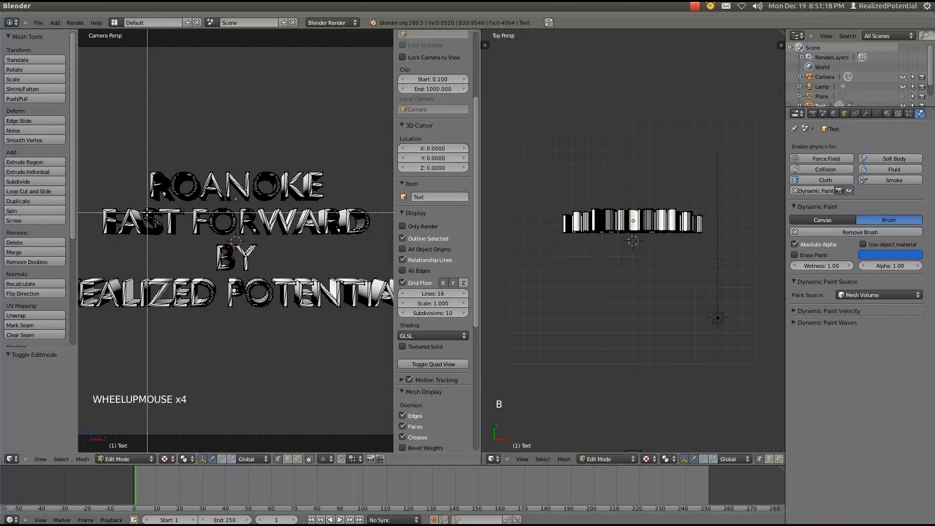
{"action": "left_click_drag", "start_coordinate": [128, 152], "coordinate": [333, 201]}
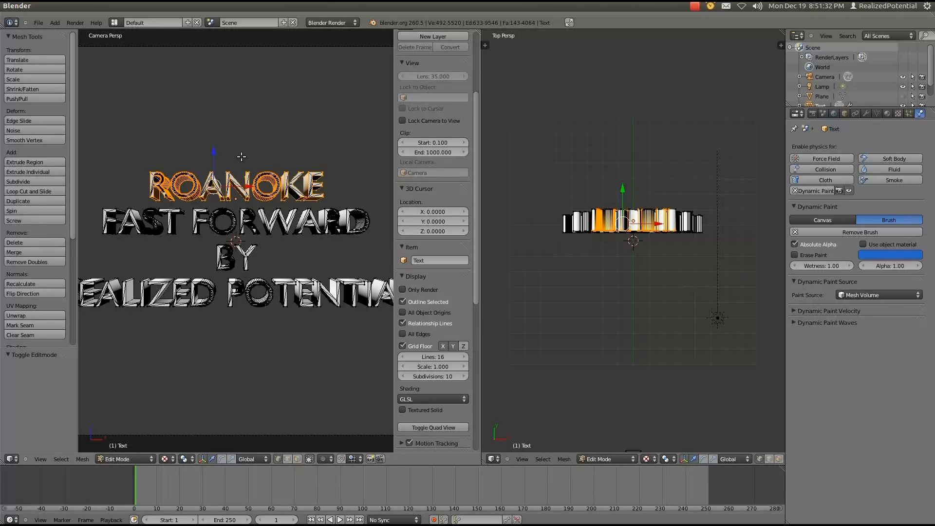
{"action": "mouse_move", "coordinate": [244, 155]}
{"action": "middle_mouse_down"}
{"action": "mouse_move", "coordinate": [242, 333]}
{"action": "mouse_move", "coordinate": [222, 321]}
{"action": "mouse_move", "coordinate": [271, 333]}
{"action": "mouse_move", "coordinate": [232, 336]}
{"action": "mouse_move", "coordinate": [246, 335]}
{"action": "mouse_move", "coordinate": [233, 302]}
{"action": "mouse_move", "coordinate": [253, 154]}
{"action": "middle_mouse_up"}
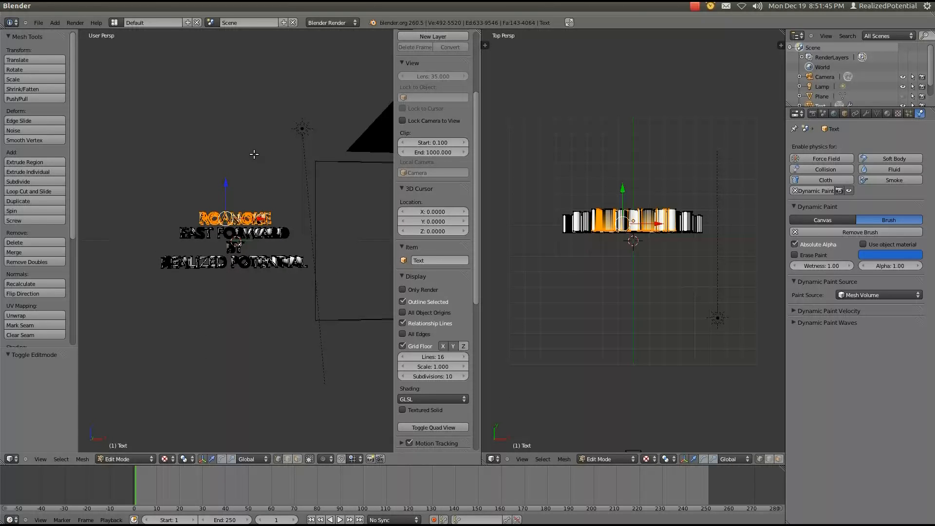
{"action": "key", "text": "KP_0"}
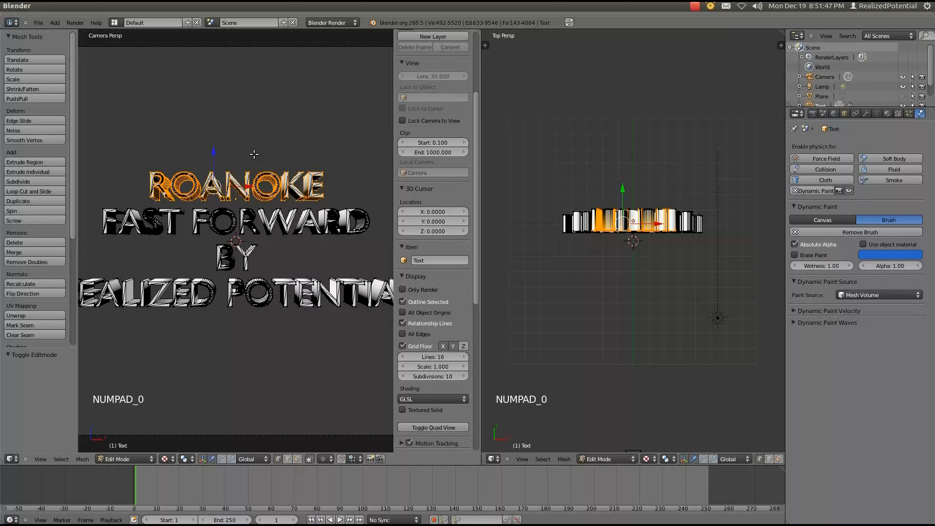
Step: Turn off visible-only selection, box-select the full depth of the ROANOKE line and separate it by selection
{"action": "left_click", "coordinate": [309, 458]}
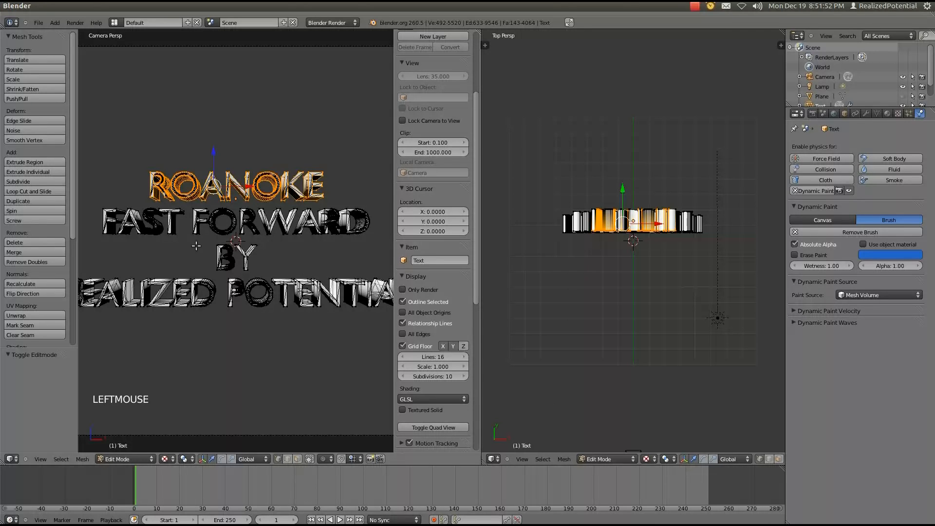
{"action": "key", "text": "b"}
{"action": "left_click_drag", "start_coordinate": [132, 156], "coordinate": [353, 204]}
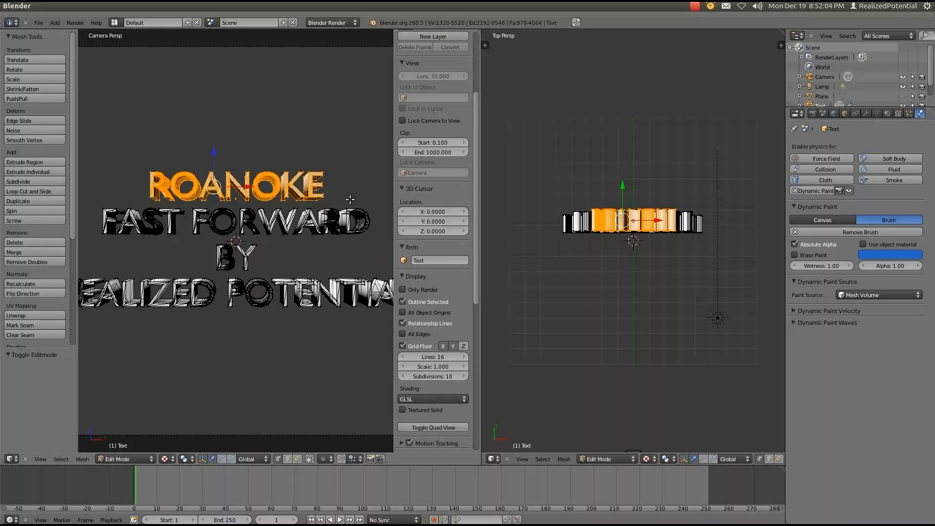
{"action": "key", "text": "p"}
{"action": "left_click", "coordinate": [344, 200]}
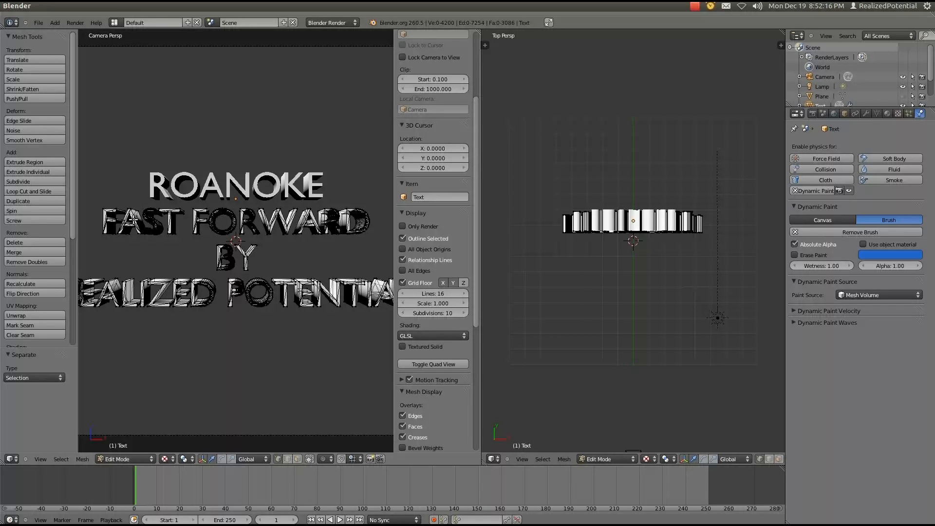
Step: Box-select the FAST FORWARD line of the title mesh and separate it by selection
{"action": "key", "text": "b"}
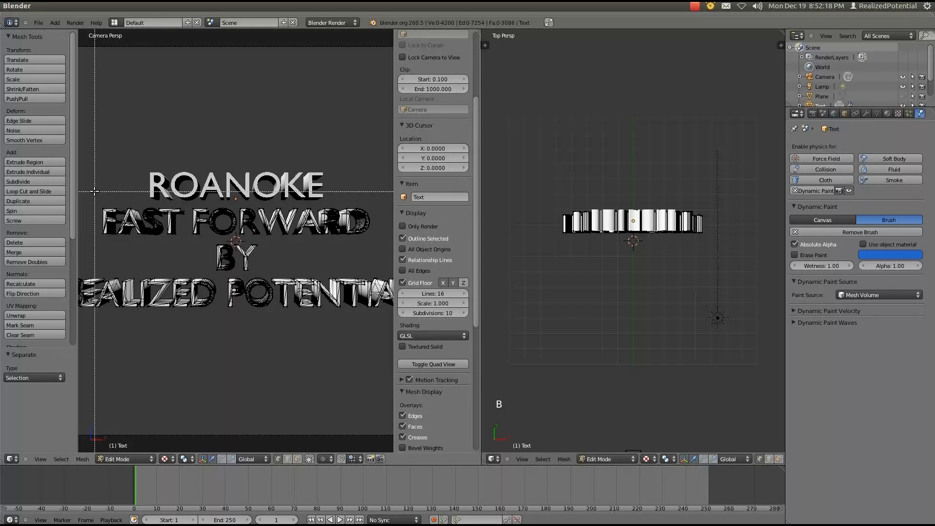
{"action": "left_click_drag", "start_coordinate": [92, 190], "coordinate": [383, 240]}
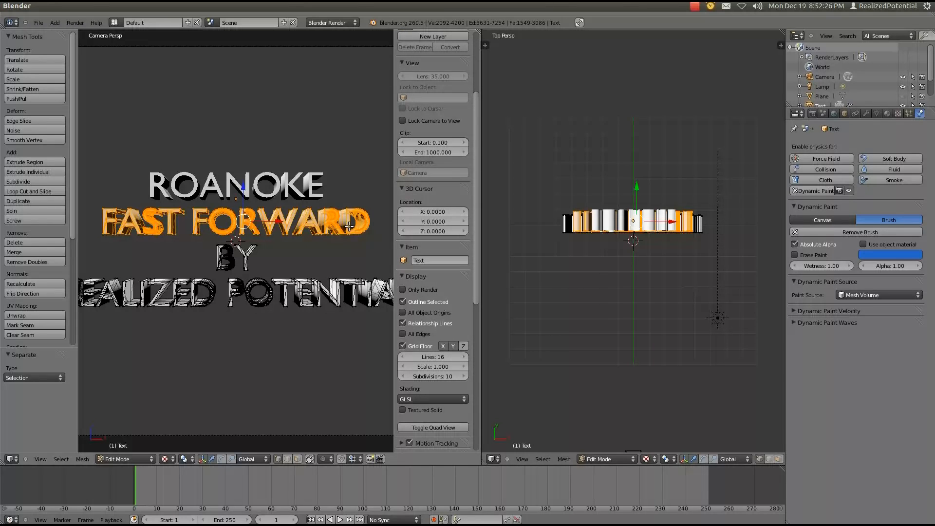
{"action": "key", "text": "p"}
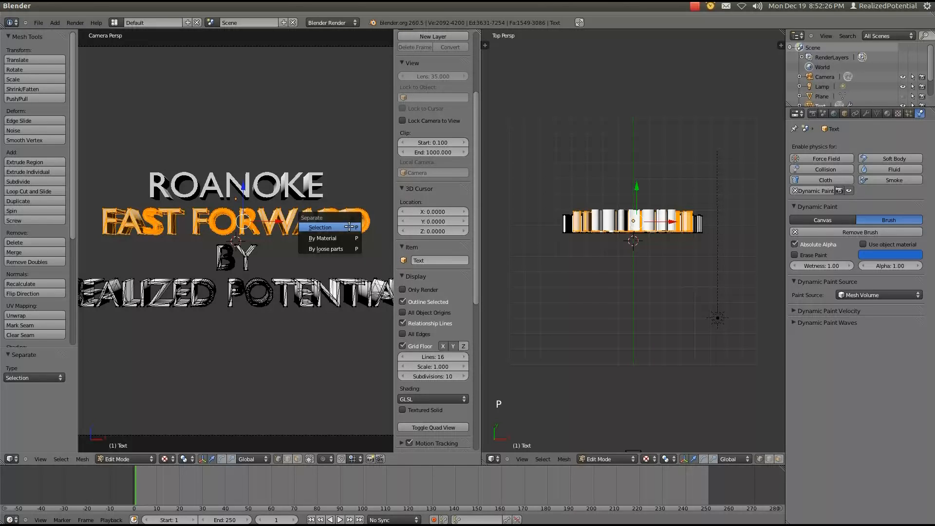
{"action": "left_click", "coordinate": [350, 227]}
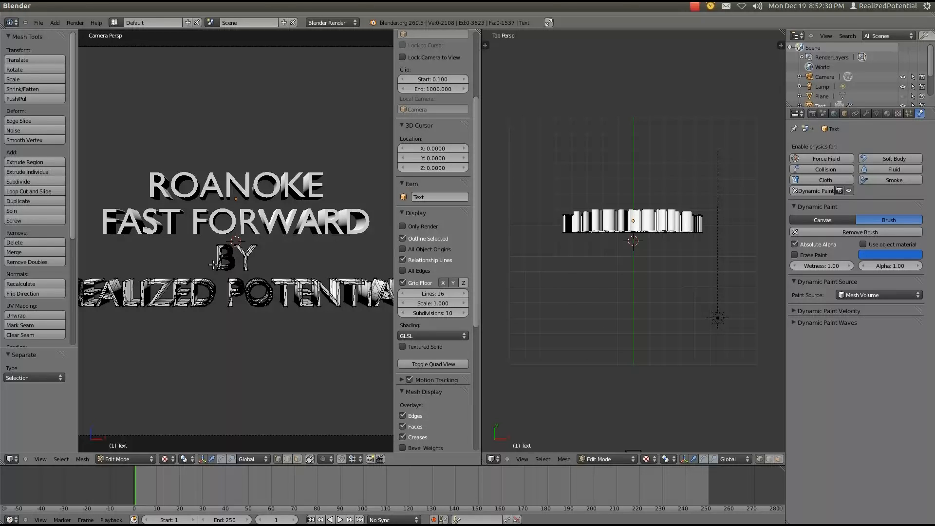
Step: Box-select the word BY, separate it by selection and return to Object Mode
{"action": "key", "text": "b"}
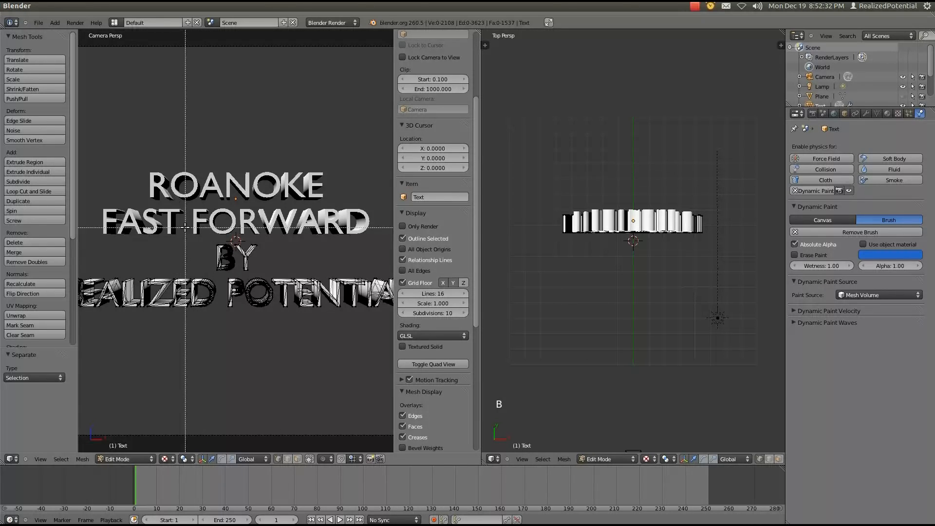
{"action": "left_click_drag", "start_coordinate": [190, 225], "coordinate": [266, 273]}
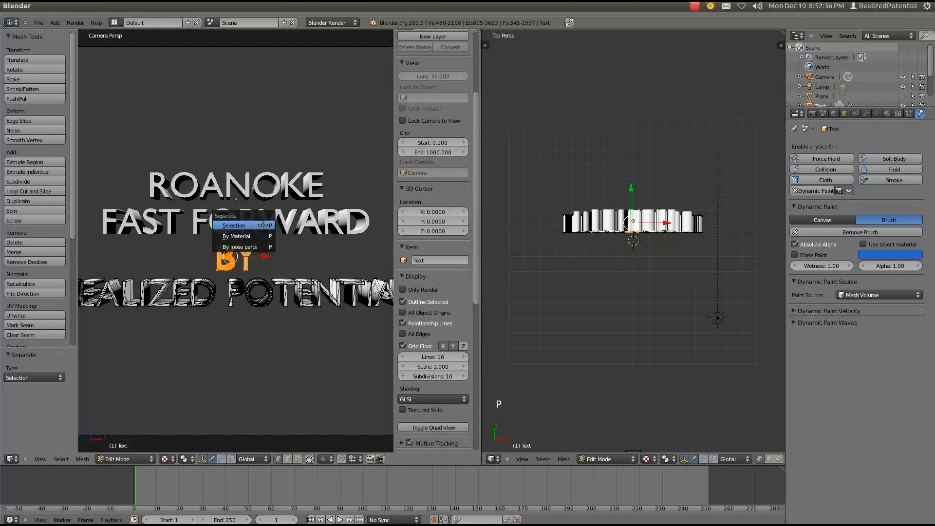
{"action": "left_click", "coordinate": [262, 225]}
{"action": "scroll", "coordinate": [233, 283], "scroll_direction": "down", "scroll_amount": 1}
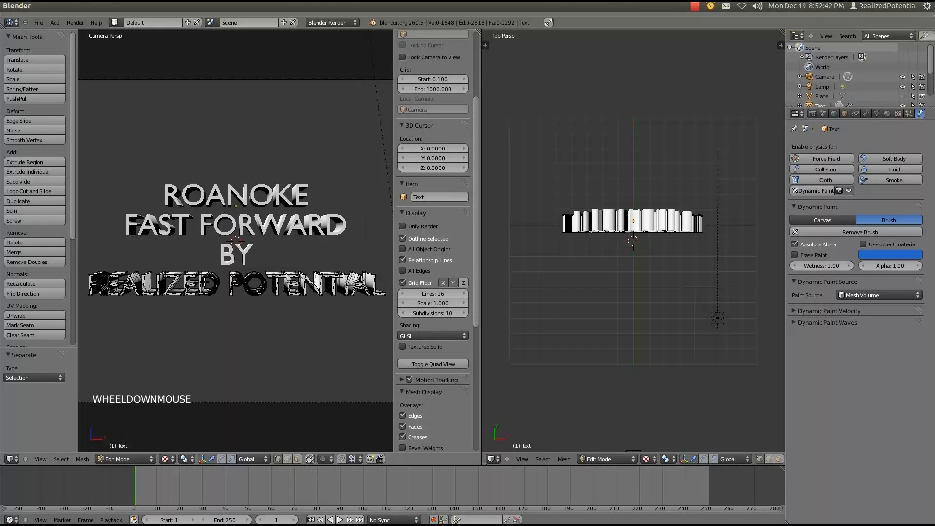
{"action": "key", "text": "Tab"}
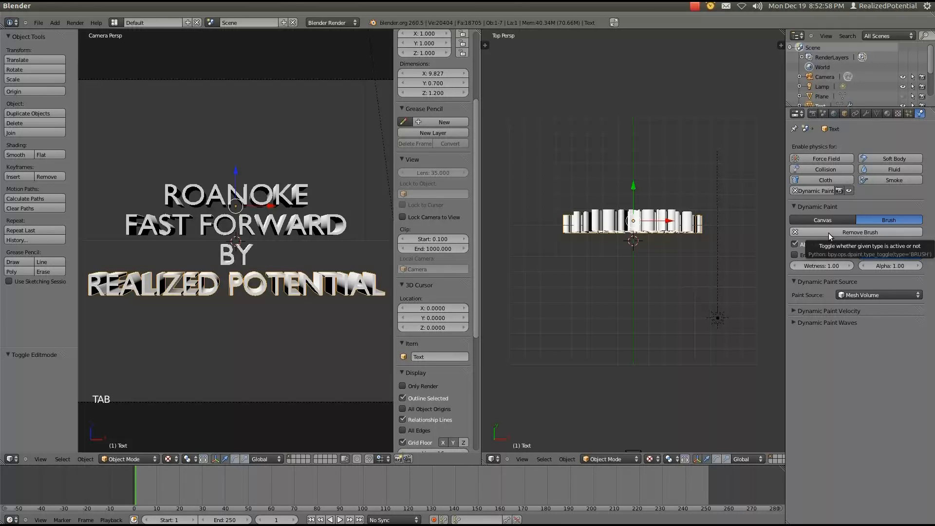
Step: Select the separated title lines one after another to check their Dynamic Paint brush settings
{"action": "right_click", "coordinate": [294, 196]}
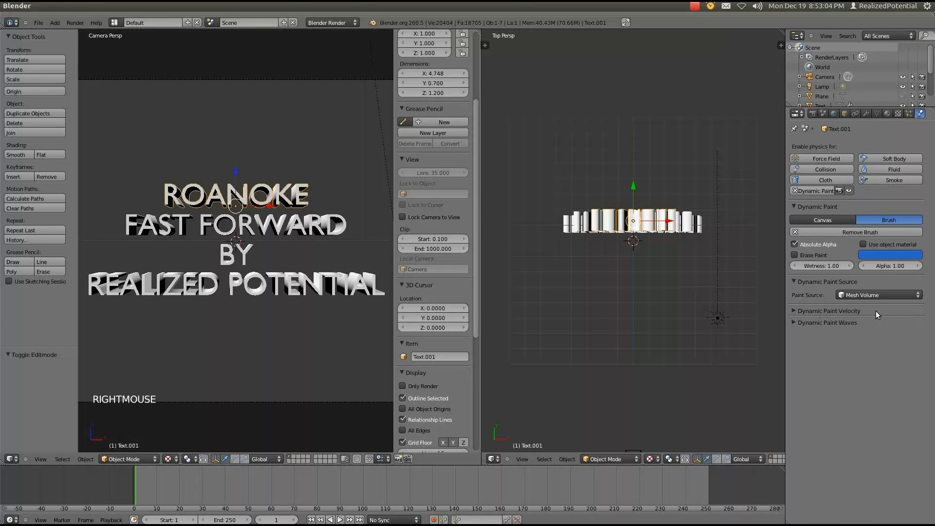
{"action": "right_click", "coordinate": [272, 244]}
{"action": "right_click", "coordinate": [272, 244]}
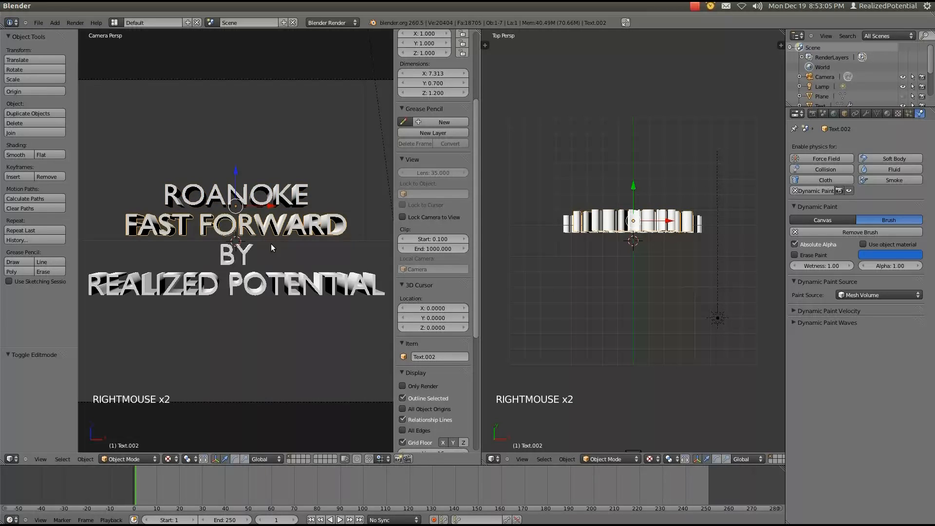
{"action": "right_click", "coordinate": [235, 257]}
{"action": "right_click", "coordinate": [257, 295]}
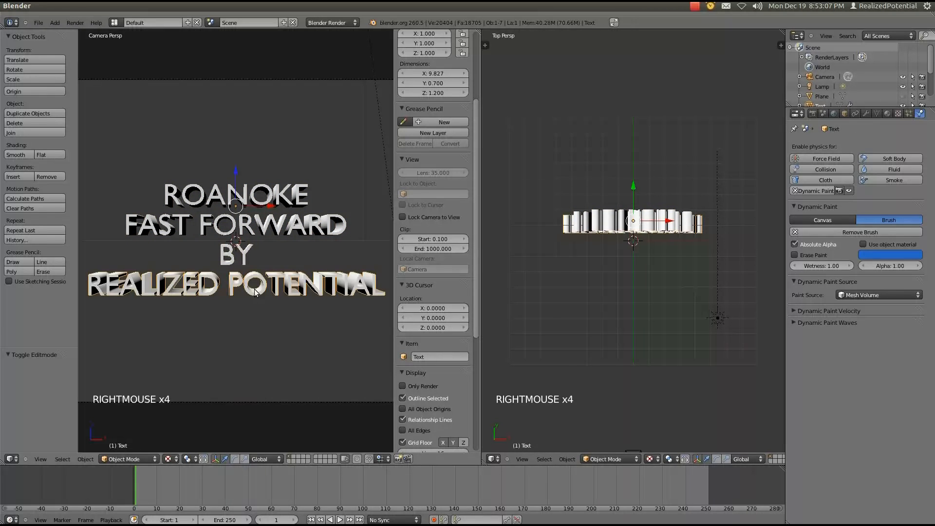
{"action": "right_click", "coordinate": [294, 190]}
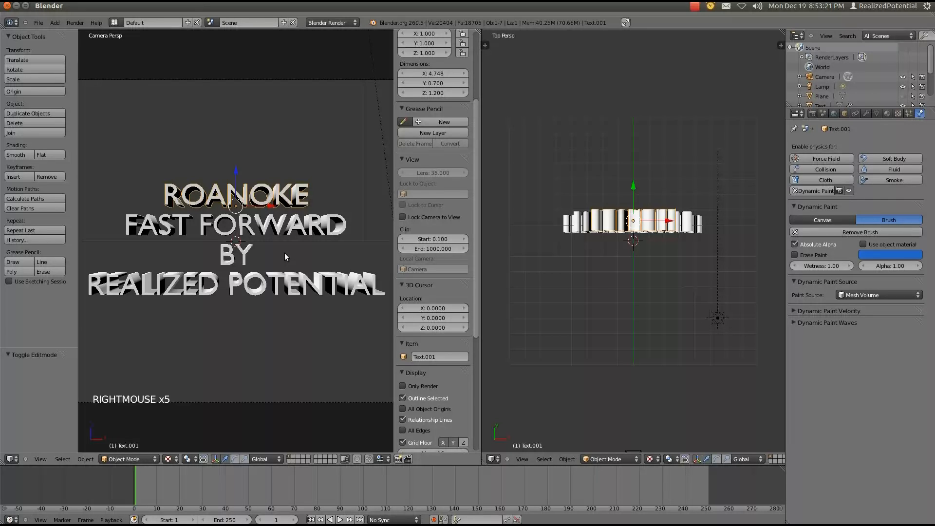
Step: Unhide the city-photo plane, add a Dynamic Paint canvas to it and set the surface type to Waves
{"action": "key", "text": "alt+h"}
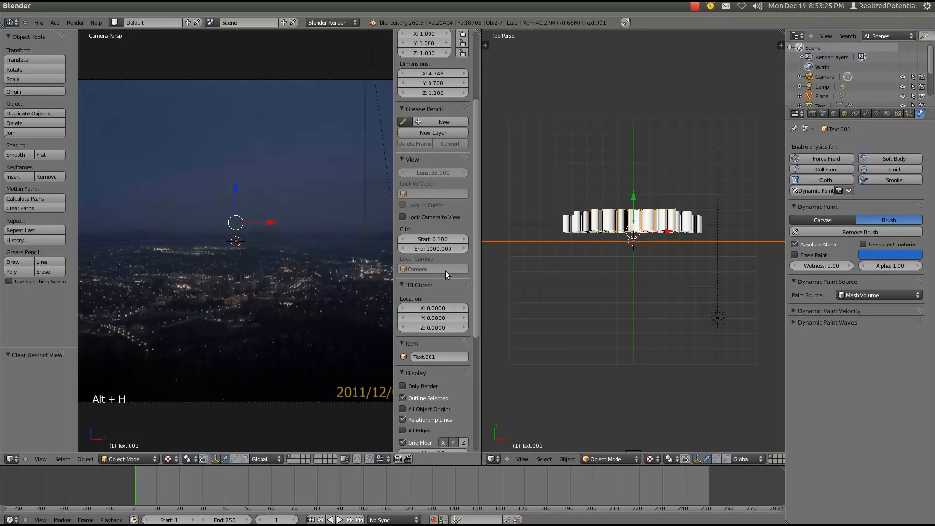
{"action": "right_click", "coordinate": [263, 106]}
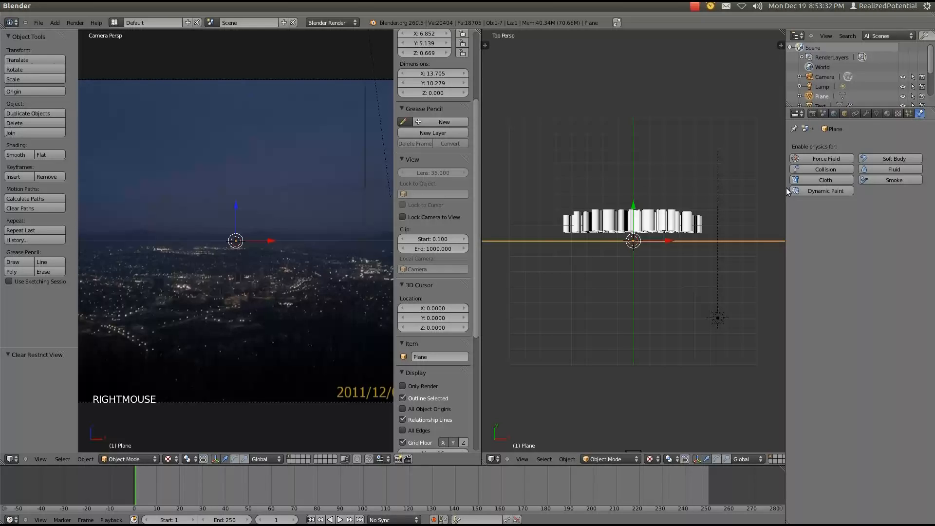
{"action": "left_click", "coordinate": [825, 191]}
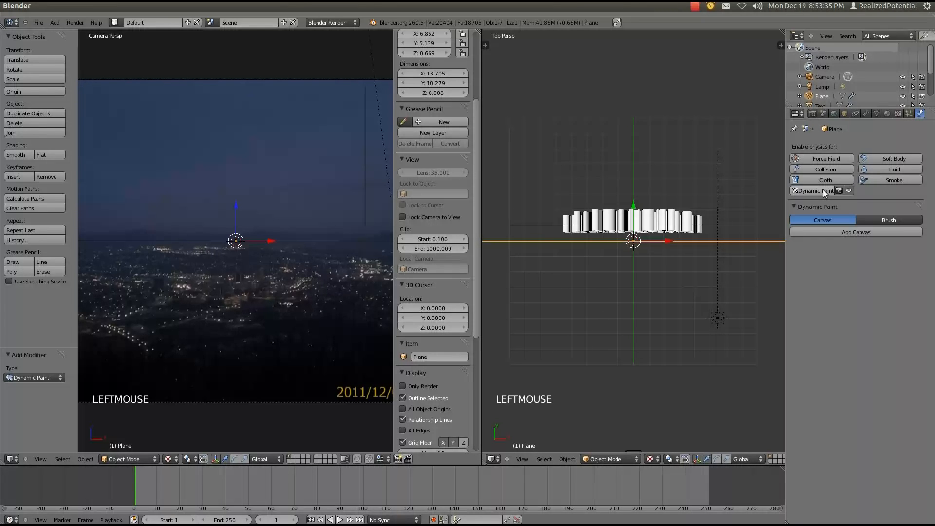
{"action": "left_click", "coordinate": [818, 232]}
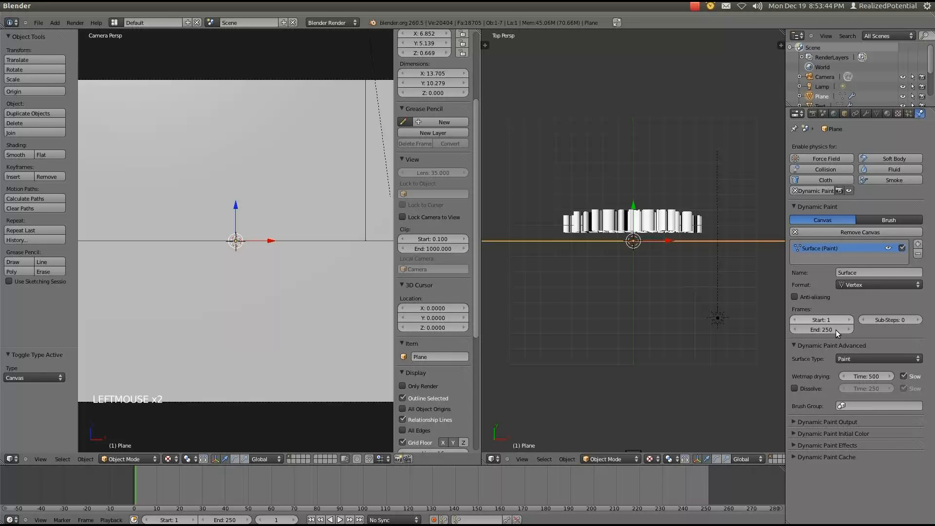
{"action": "left_click", "coordinate": [848, 358]}
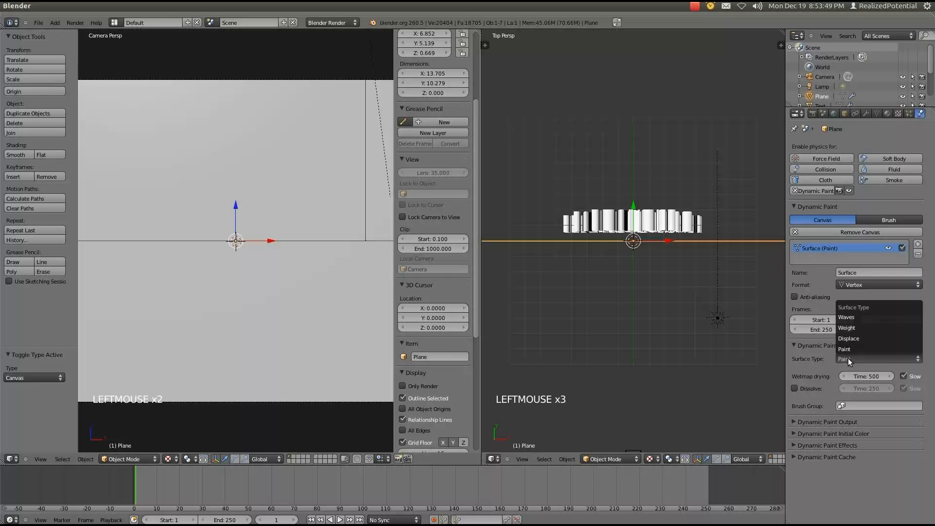
{"action": "left_click", "coordinate": [853, 318]}
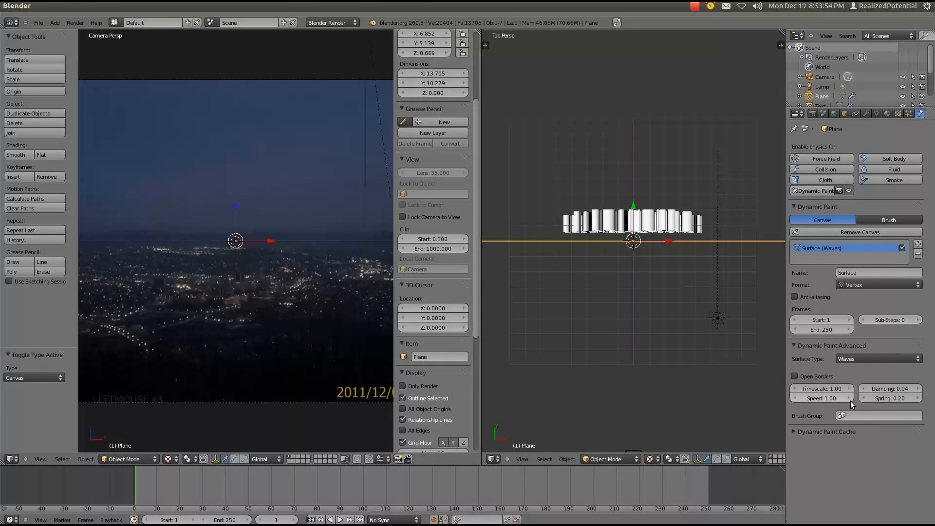
{"action": "scroll", "coordinate": [858, 425], "scroll_direction": "down", "scroll_amount": 1}
{"action": "scroll", "coordinate": [858, 424], "scroll_direction": "down", "scroll_amount": 3}
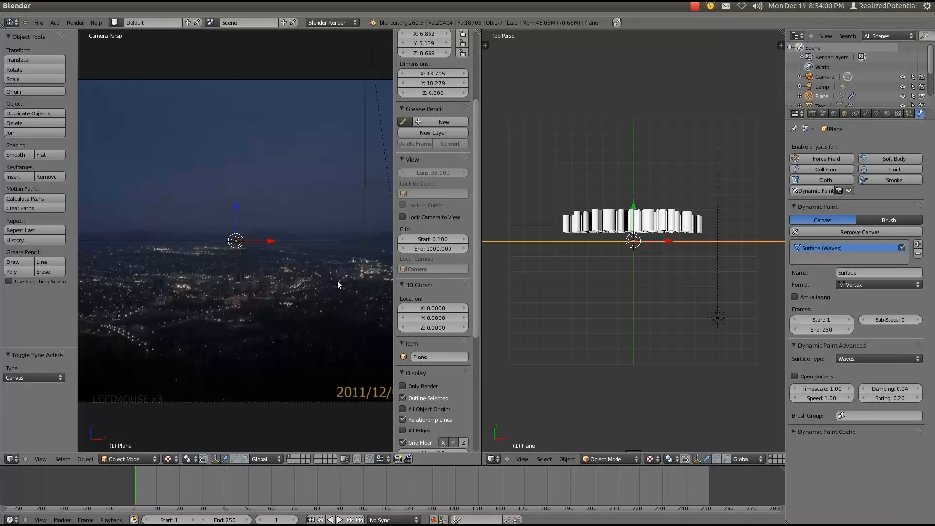
Step: Save the scene as Roanoke Fast Forward1.blend in the Roanoke Time Lapse 001 folder, overwriting the existing file
{"action": "key", "text": "ctrl+shift+s"}
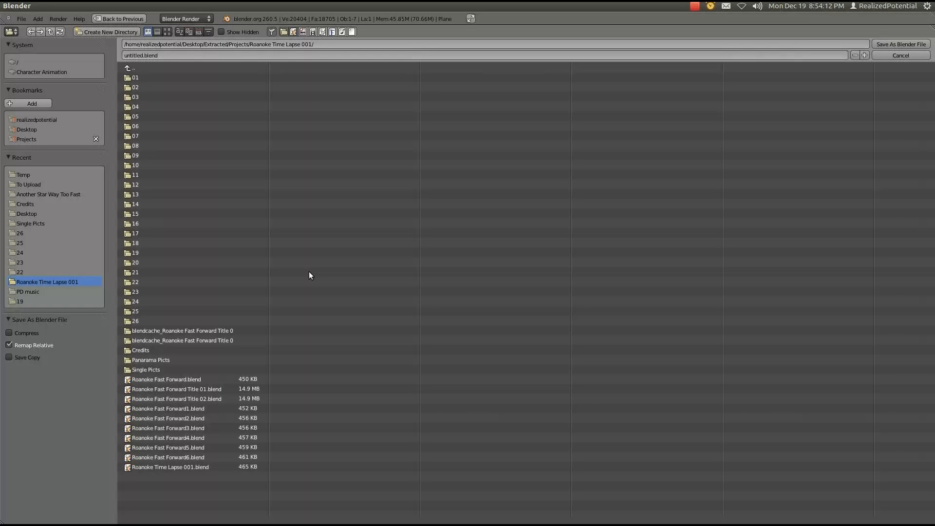
{"action": "left_click", "coordinate": [214, 56]}
{"action": "type", "text": "r"}
{"action": "type", "text": "Roanoke Fast"}
{"action": "type", "text": " For"}
{"action": "type", "text": "ward"}
{"action": "type", "text": "1"}
{"action": "key", "text": "Return"}
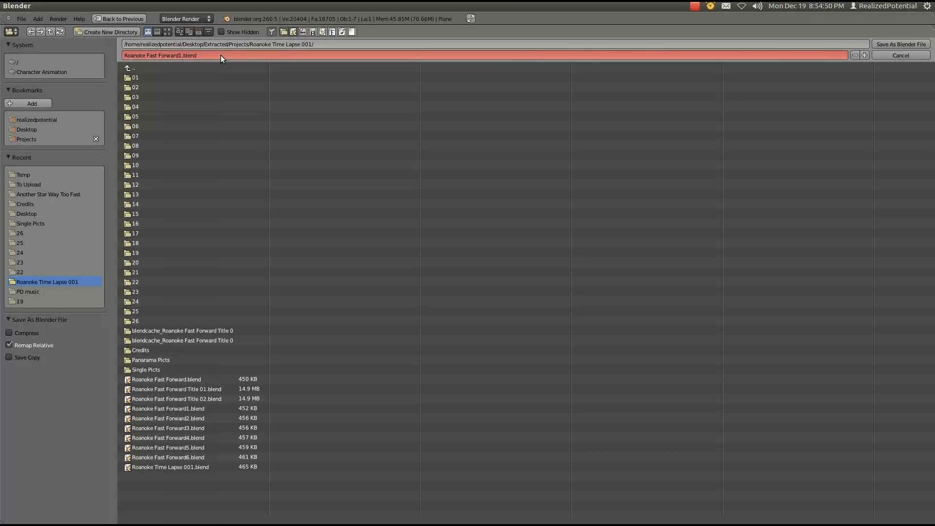
{"action": "key", "text": "Return"}
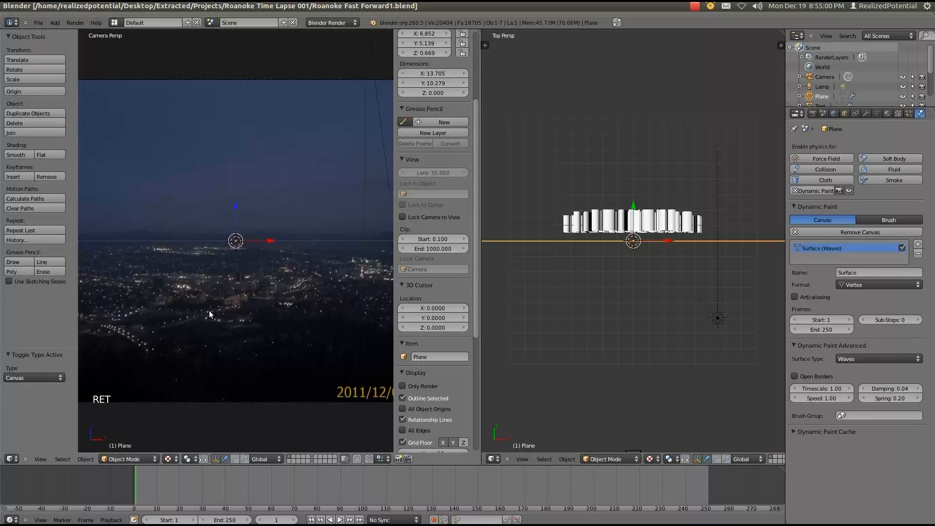
Step: Go to frame 20 and insert a Location keyframe for the ROANOKE title line behind the plane
{"action": "scroll", "coordinate": [209, 311], "scroll_direction": "down", "scroll_amount": 1}
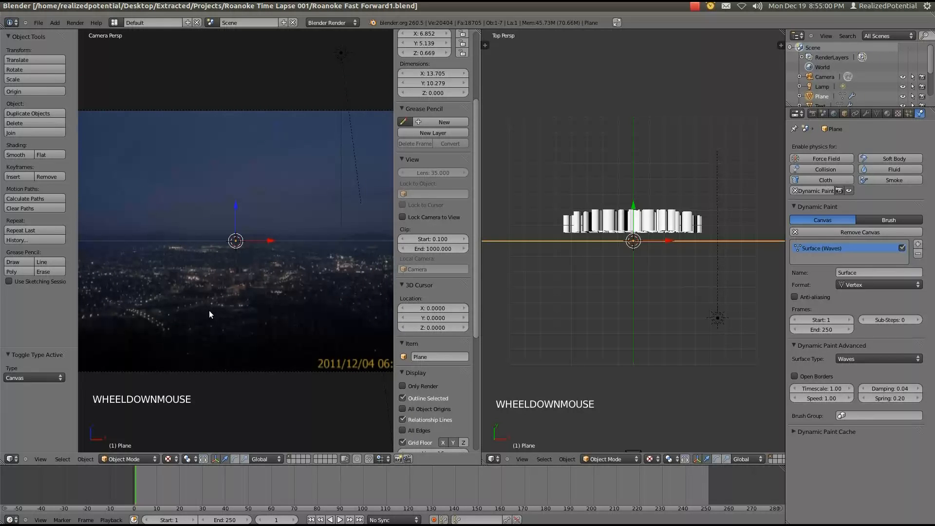
{"action": "scroll", "coordinate": [209, 311], "scroll_direction": "down", "scroll_amount": 1}
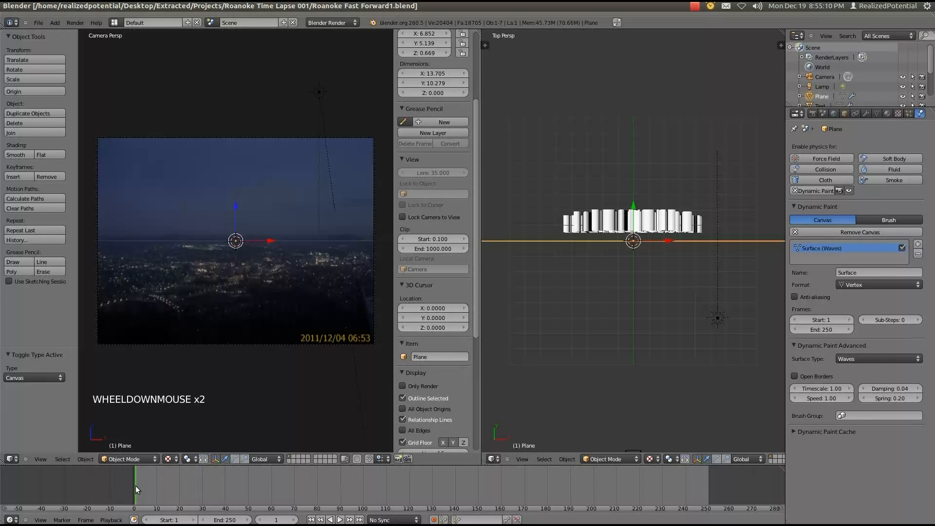
{"action": "left_click", "coordinate": [179, 489]}
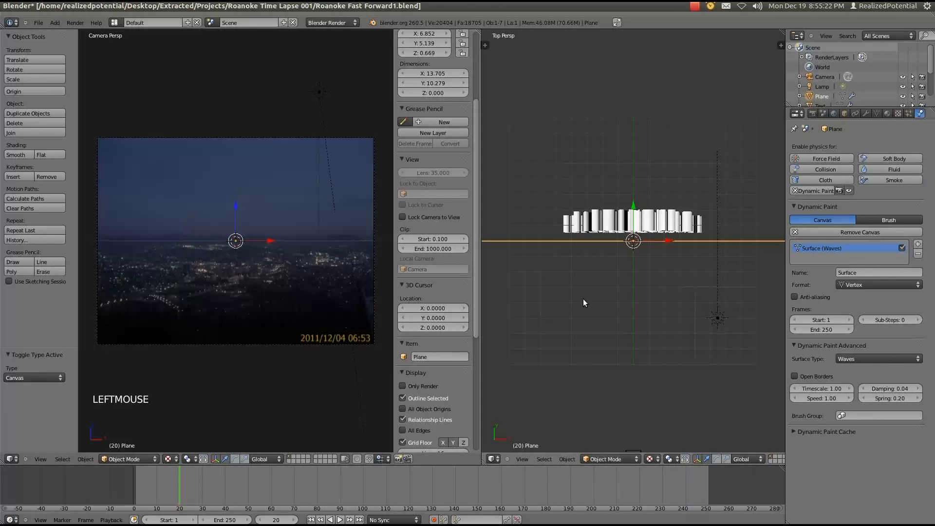
{"action": "middle_click_drag", "start_coordinate": [653, 338], "coordinate": [585, 230]}
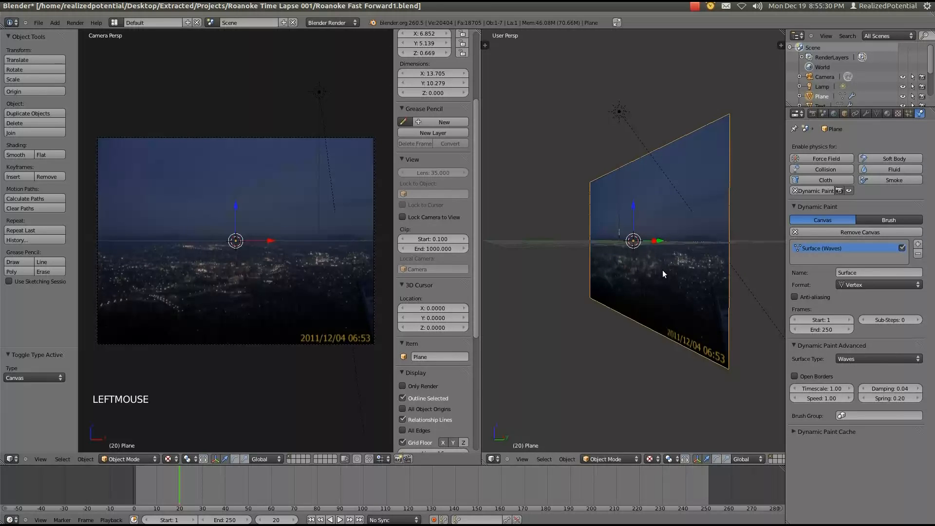
{"action": "key", "text": "z"}
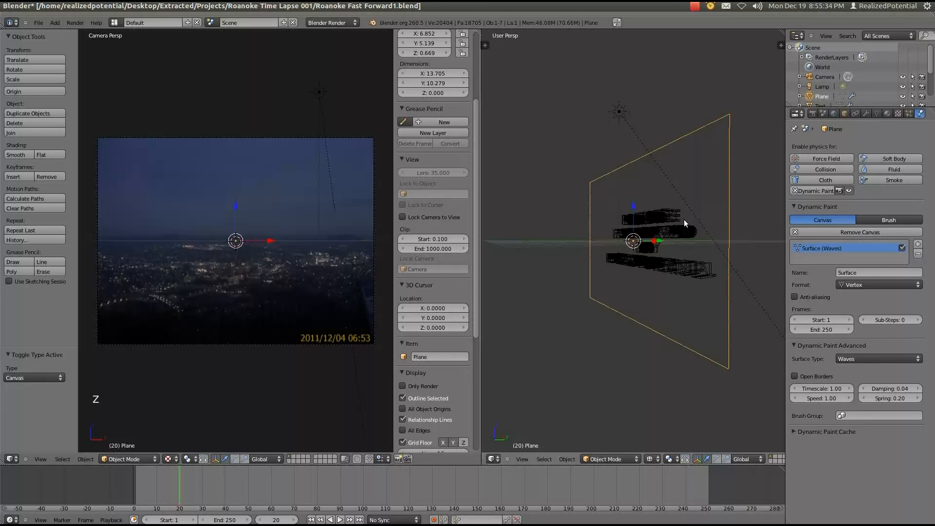
{"action": "right_click", "coordinate": [662, 215]}
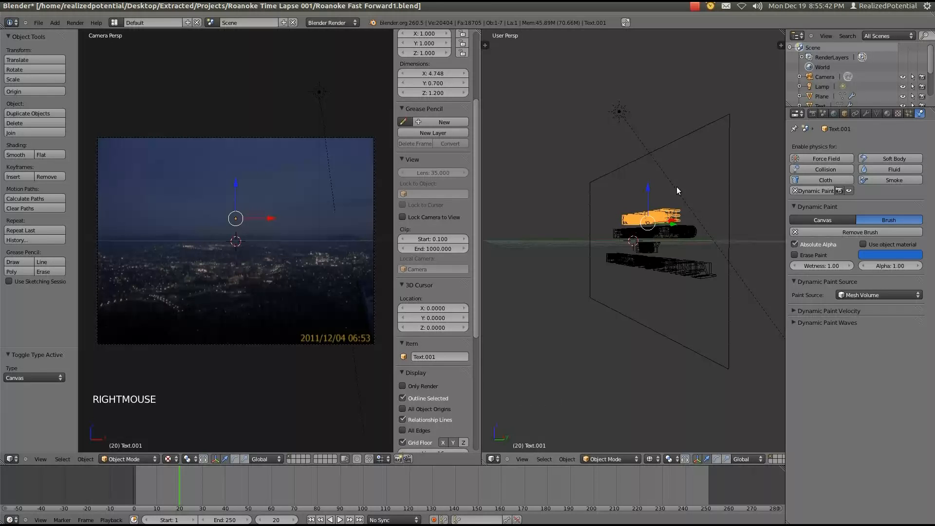
{"action": "key", "text": "i"}
{"action": "key", "text": "i"}
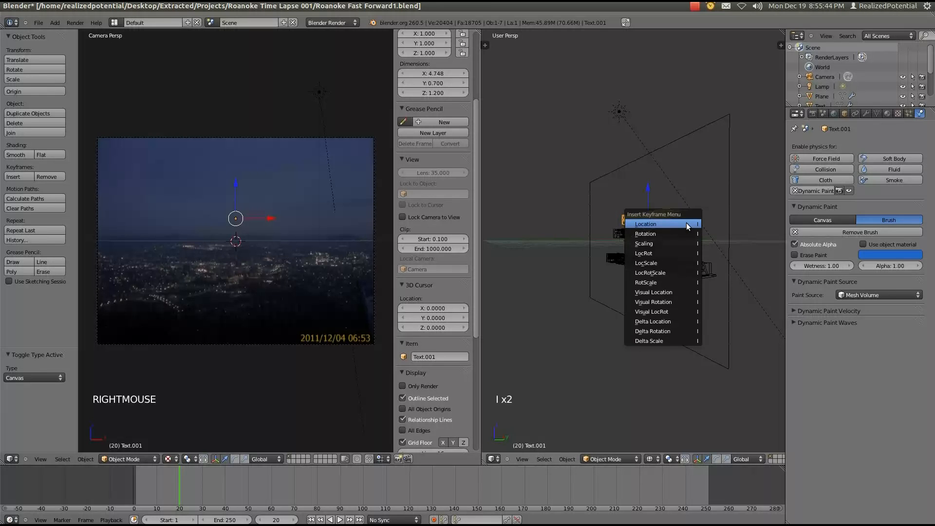
{"action": "left_click", "coordinate": [685, 223]}
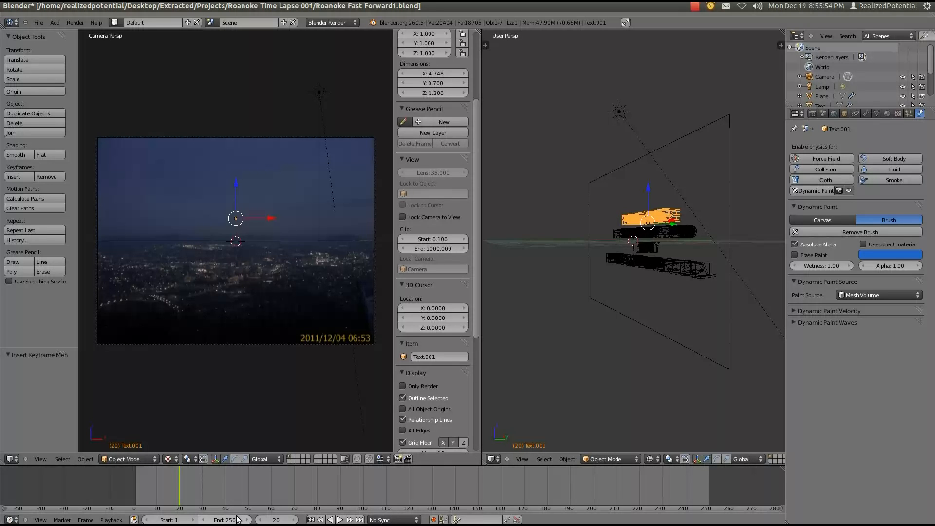
Step: Go to frame 60 and show the ROANOKE line's transform properties beside the wireframe view
{"action": "left_click", "coordinate": [271, 494]}
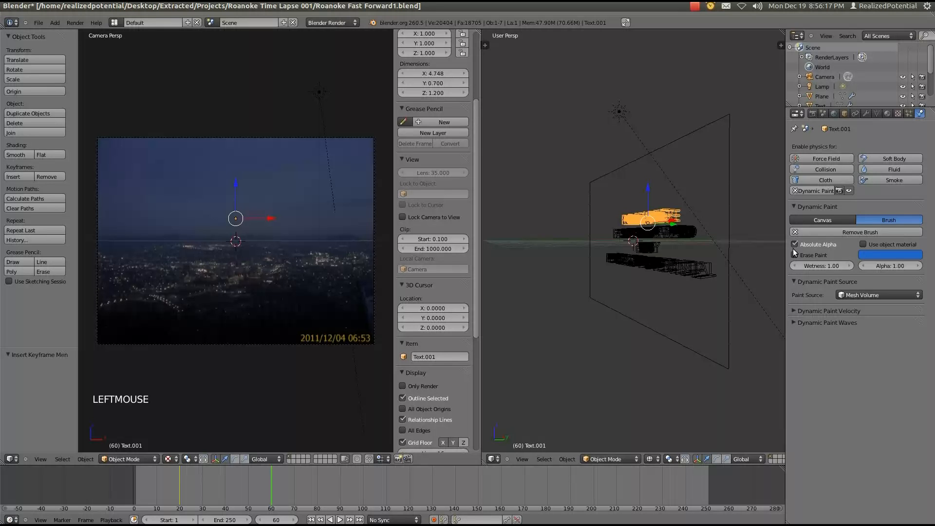
{"action": "key", "text": "n"}
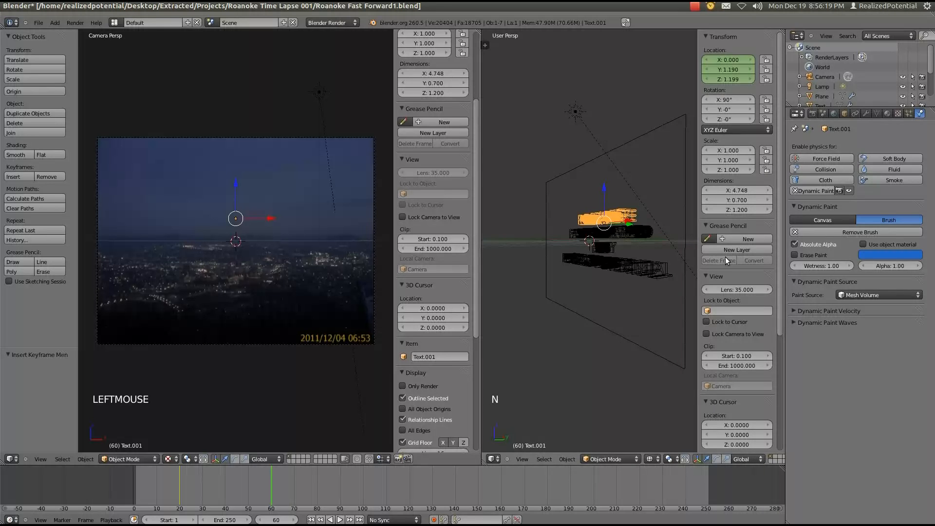
{"action": "scroll", "coordinate": [741, 264], "scroll_direction": "up", "scroll_amount": 2}
{"action": "scroll", "coordinate": [741, 264], "scroll_direction": "down", "scroll_amount": 1}
{"action": "scroll", "coordinate": [741, 264], "scroll_direction": "up", "scroll_amount": 1}
{"action": "left_click", "coordinate": [734, 109]}
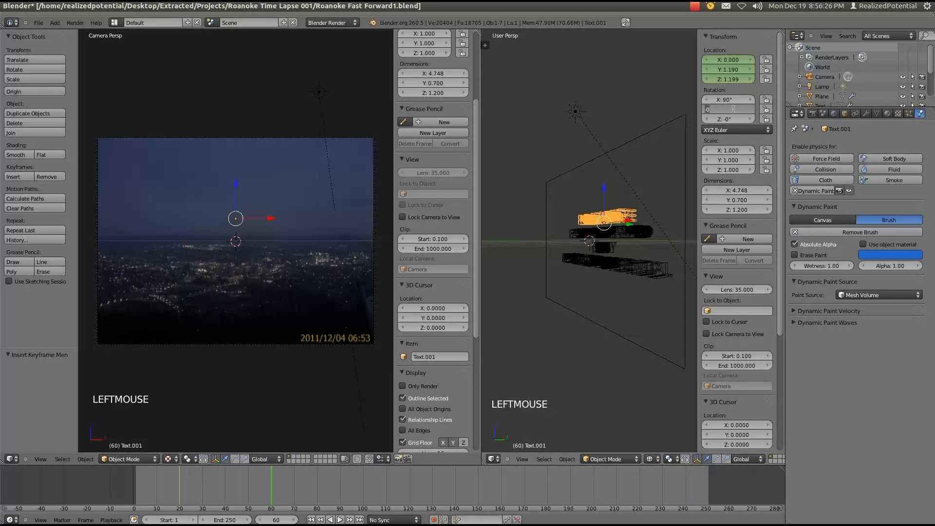
{"action": "left_click", "coordinate": [733, 109]}
{"action": "key", "text": "Return"}
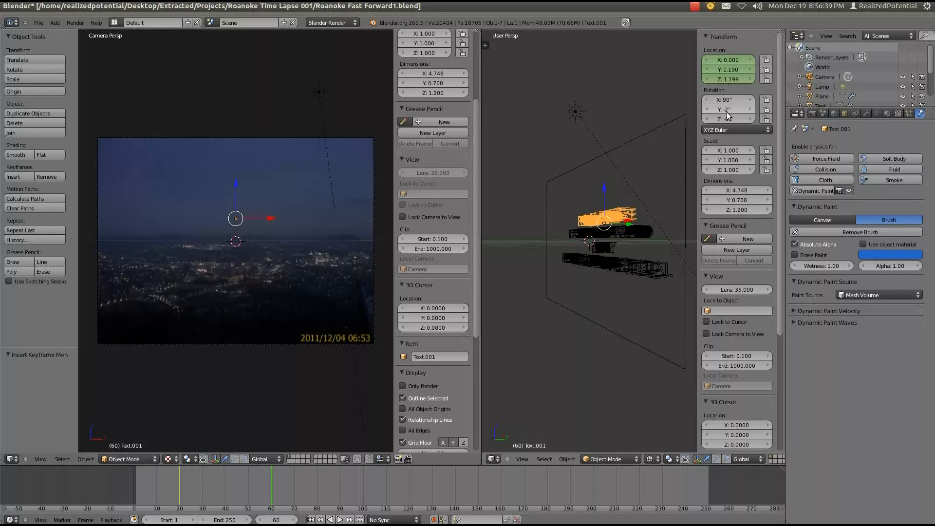
{"action": "key", "text": "ctrl+z"}
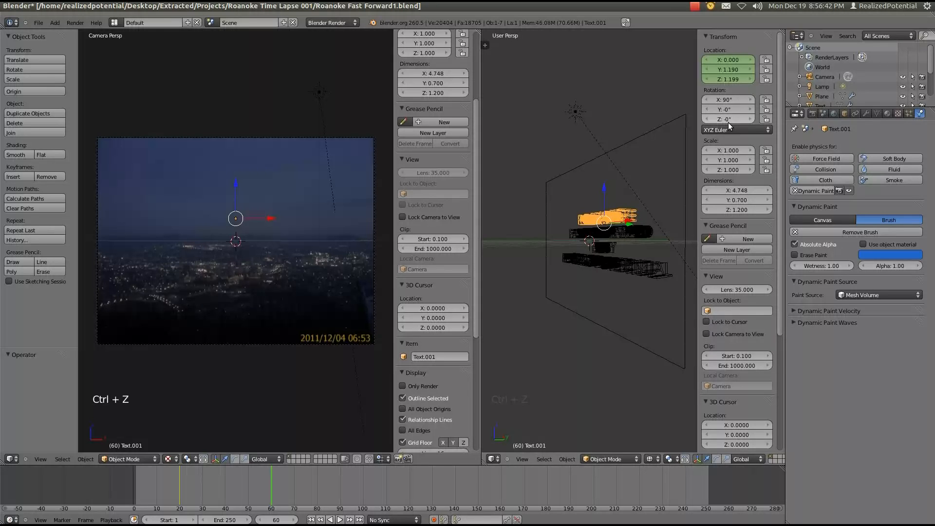
Step: Set the ROANOKE line's Y location to -0.810 and insert a Location keyframe for it at frame 60
{"action": "left_click", "coordinate": [729, 70]}
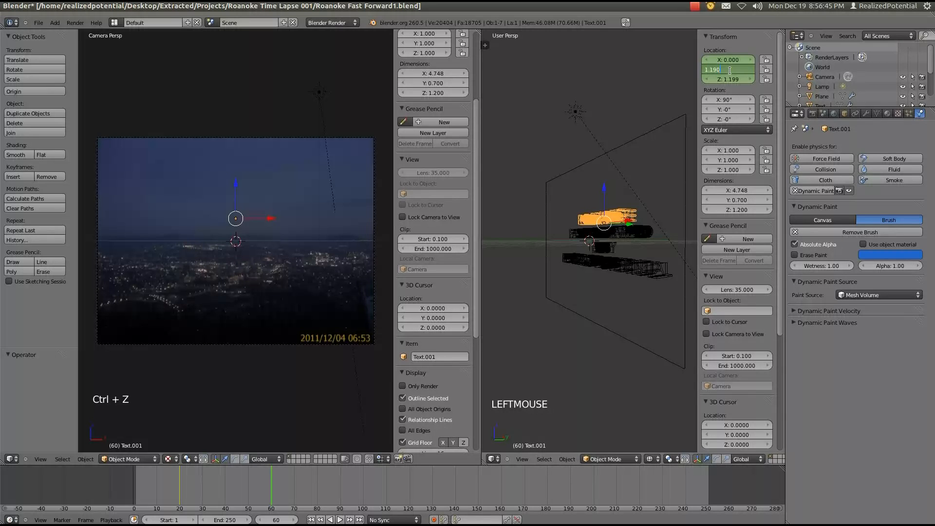
{"action": "key", "text": "Return"}
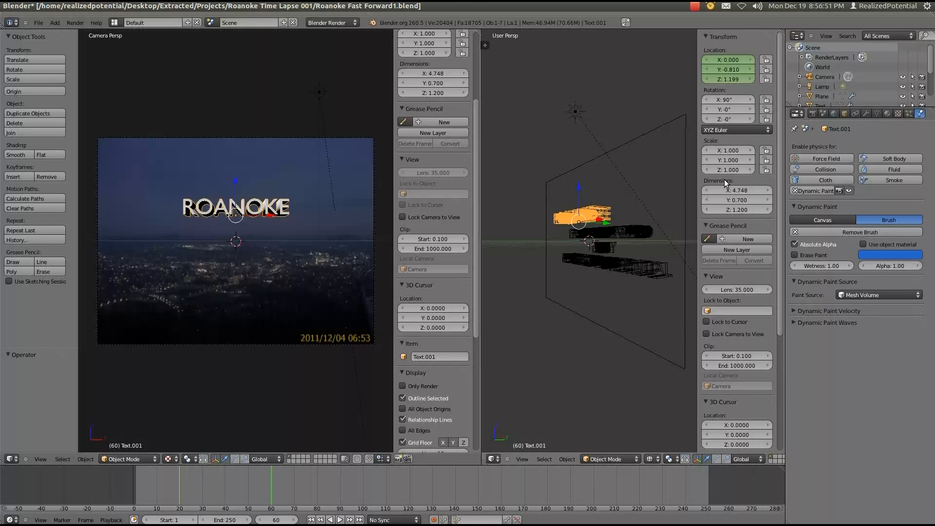
{"action": "key", "text": "z"}
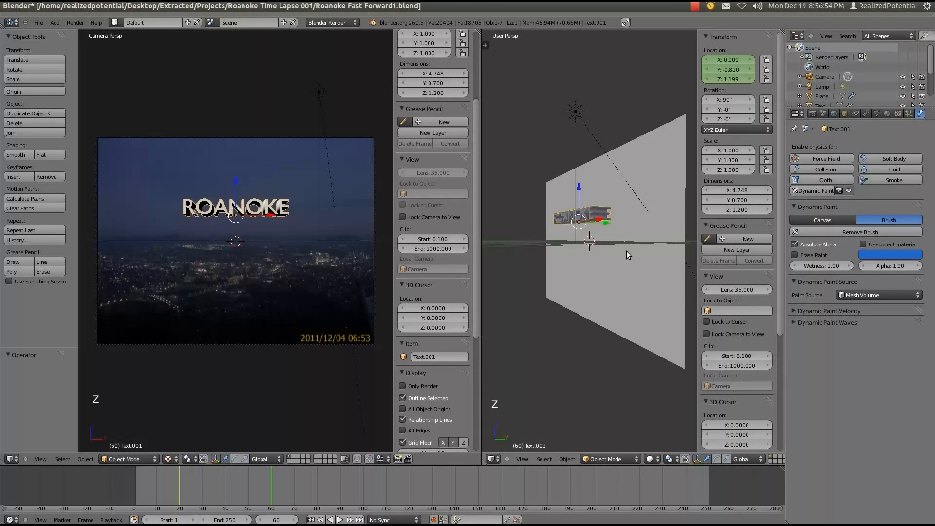
{"action": "middle_click_drag", "start_coordinate": [626, 250], "coordinate": [667, 236]}
{"action": "key", "text": "z"}
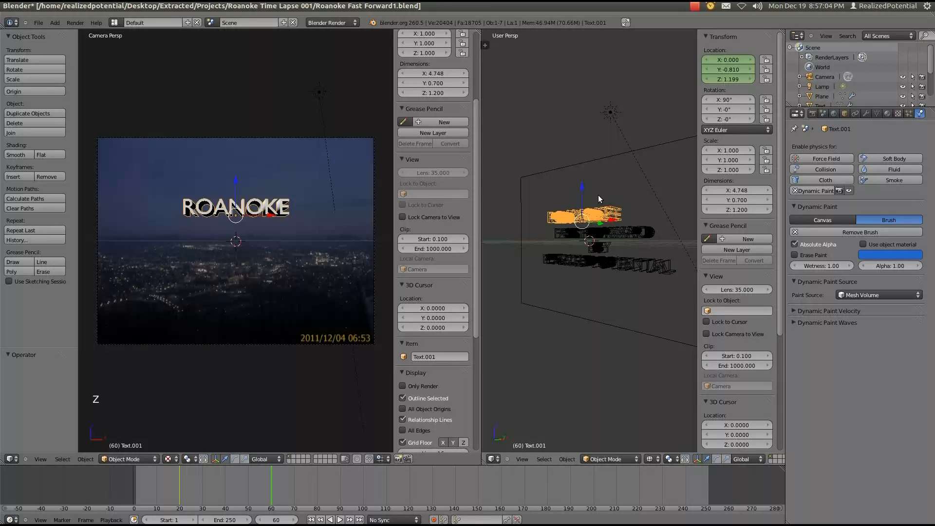
{"action": "key", "text": "i"}
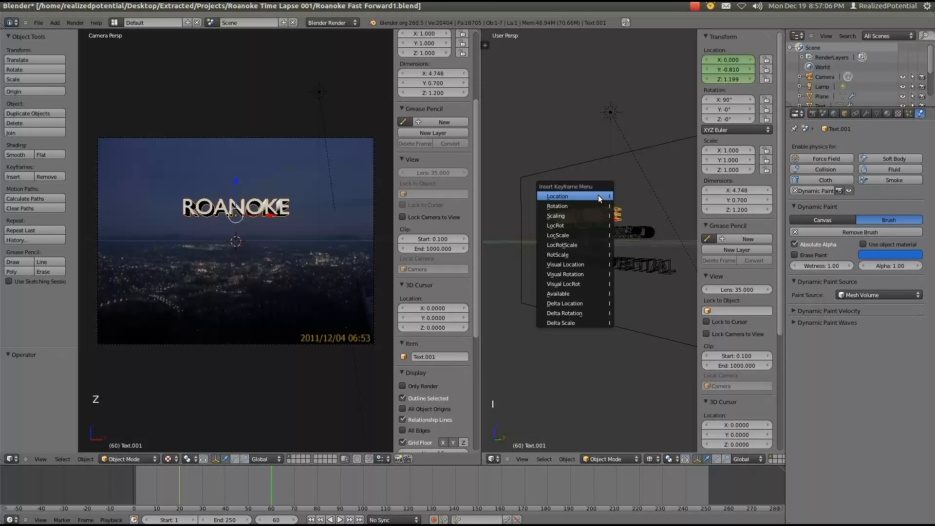
{"action": "left_click", "coordinate": [598, 195]}
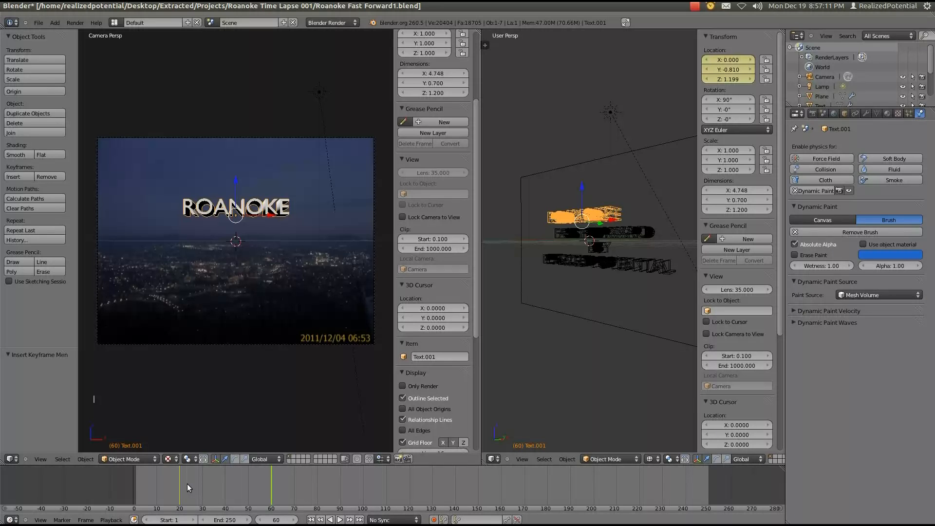
Step: Play the animation from frame 1, then select the city-photo plane and shade it smooth
{"action": "left_click", "coordinate": [136, 486]}
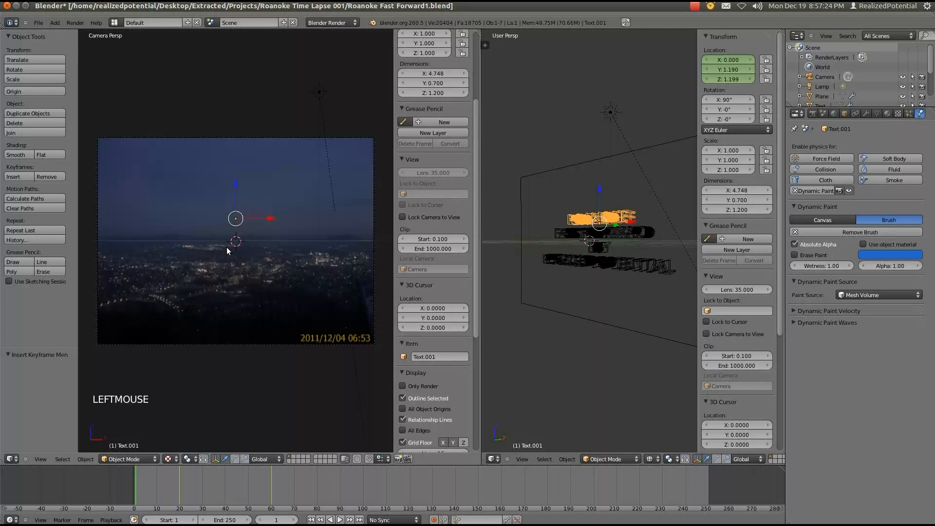
{"action": "key", "text": "alt+a"}
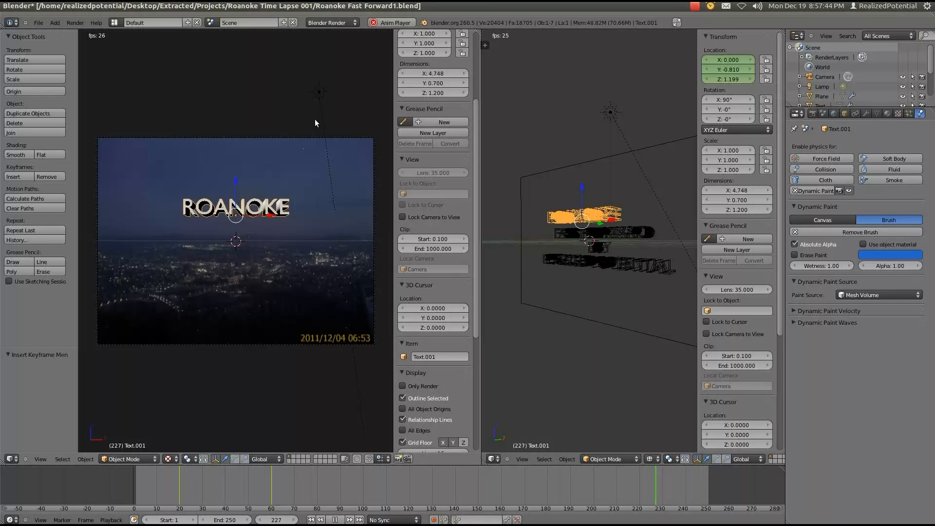
{"action": "right_click", "coordinate": [308, 148]}
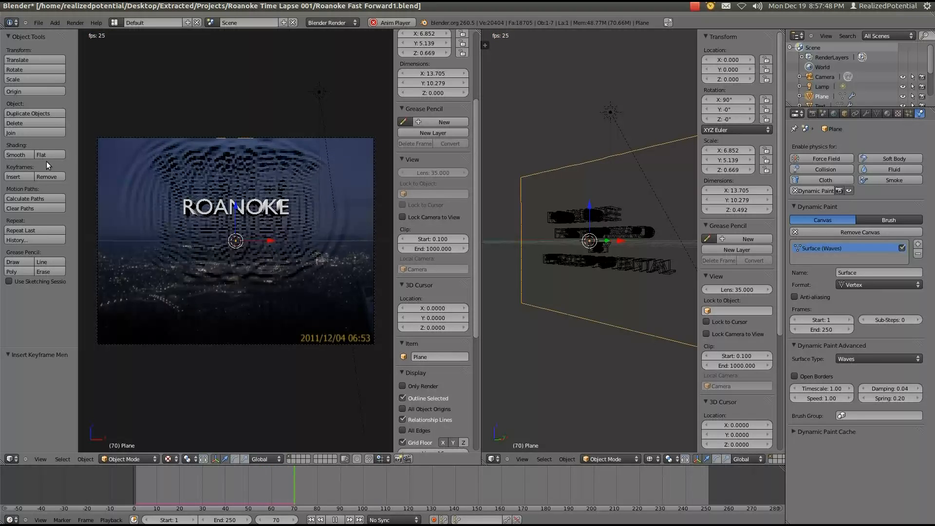
{"action": "left_click", "coordinate": [22, 155]}
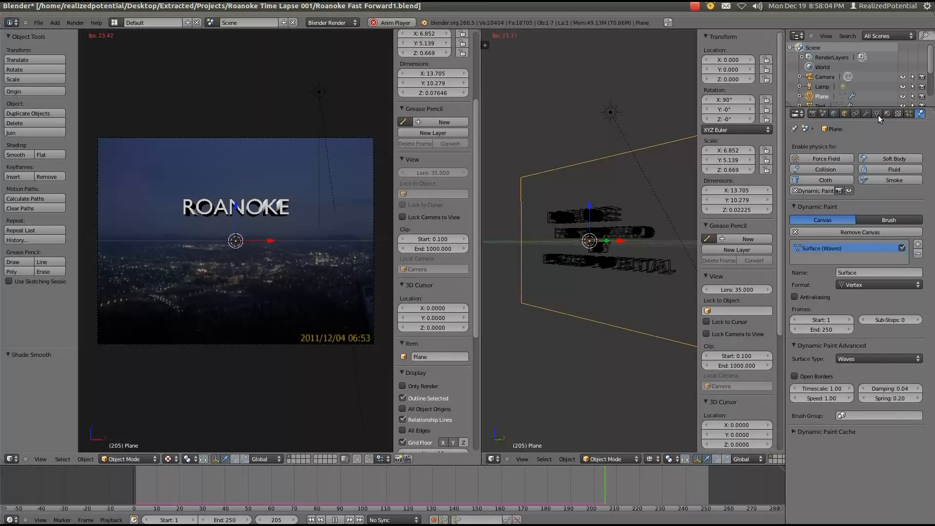
Step: Add a Subdivision Surface modifier to the city-photo plane after its Dynamic Paint modifier
{"action": "double_click", "coordinate": [866, 113]}
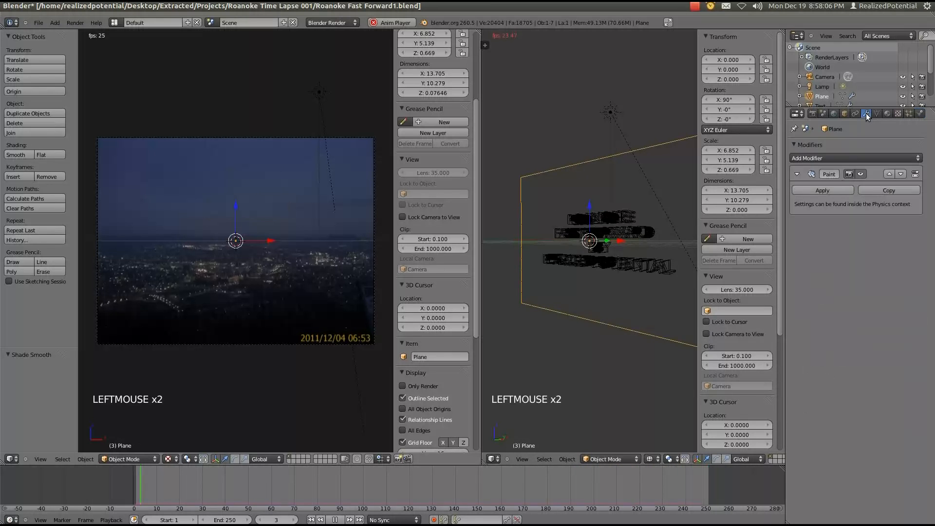
{"action": "left_click", "coordinate": [803, 159]}
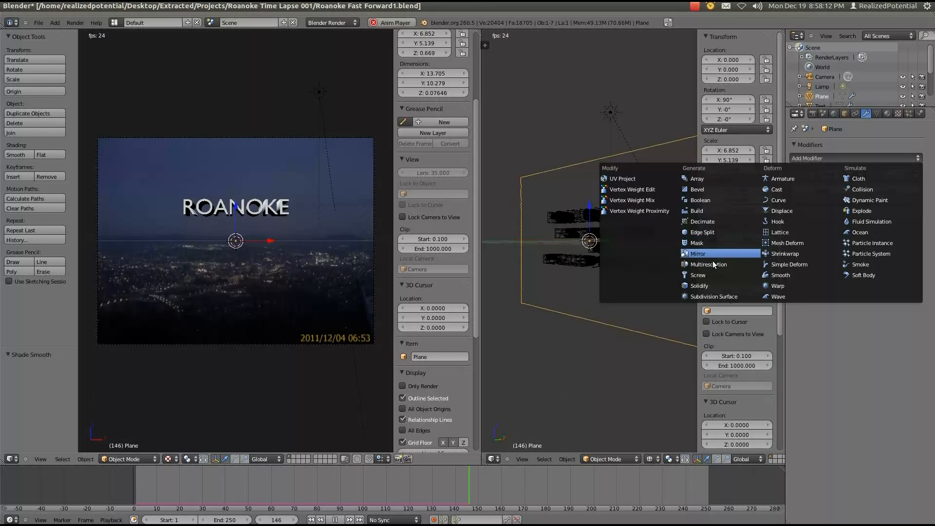
{"action": "left_click", "coordinate": [731, 296]}
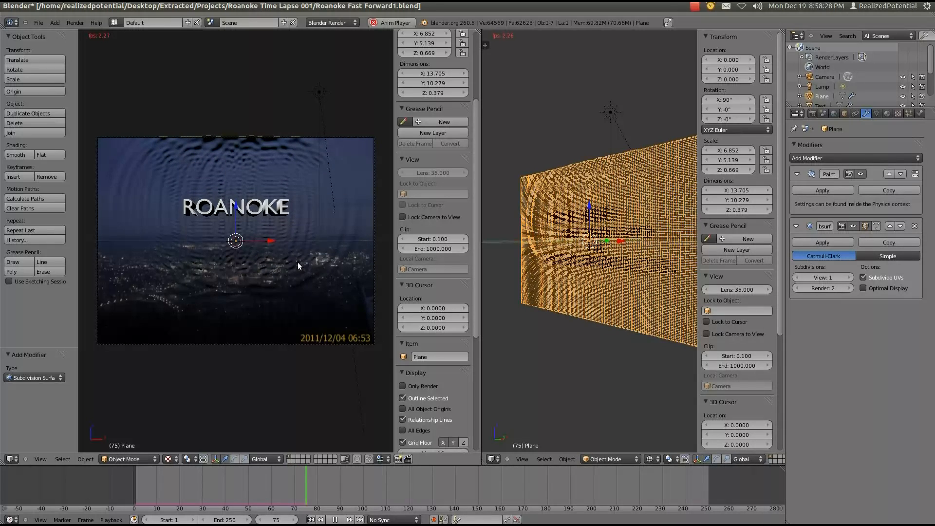
Step: Stop the playback and save the scene as Roanoke Fast Forward2.blend
{"action": "key", "text": "Escape"}
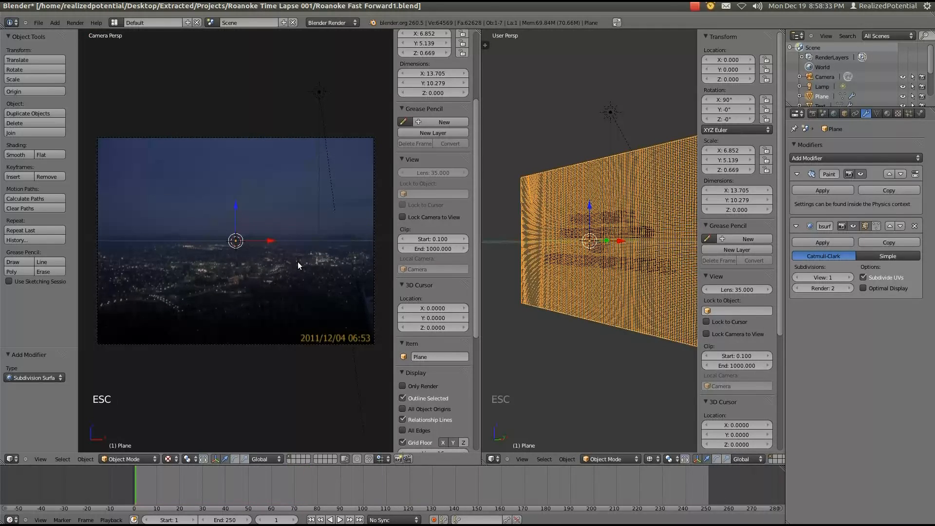
{"action": "key", "text": "ctrl+shift+s"}
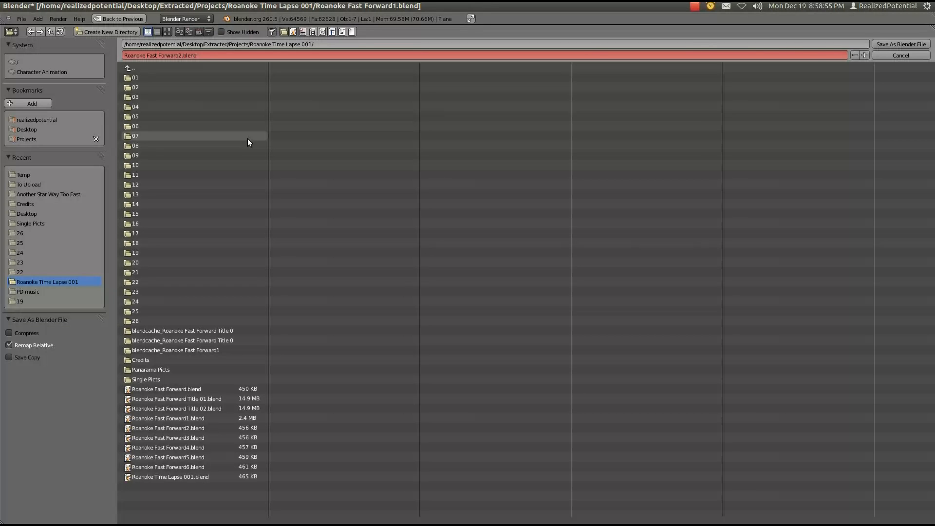
{"action": "key", "text": "KP_Enter"}
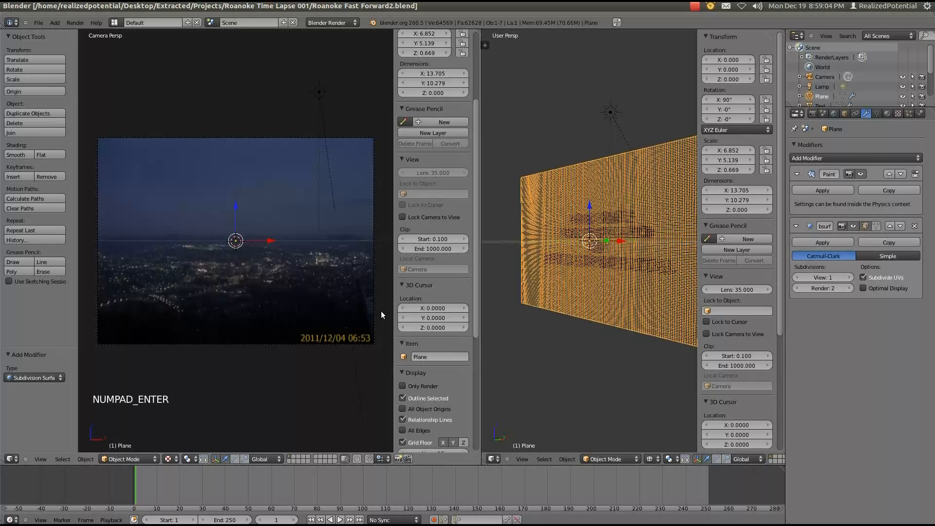
Step: Select the FAST FORWARD line and insert a Location keyframe for its starting position at frame 40
{"action": "right_click", "coordinate": [609, 215]}
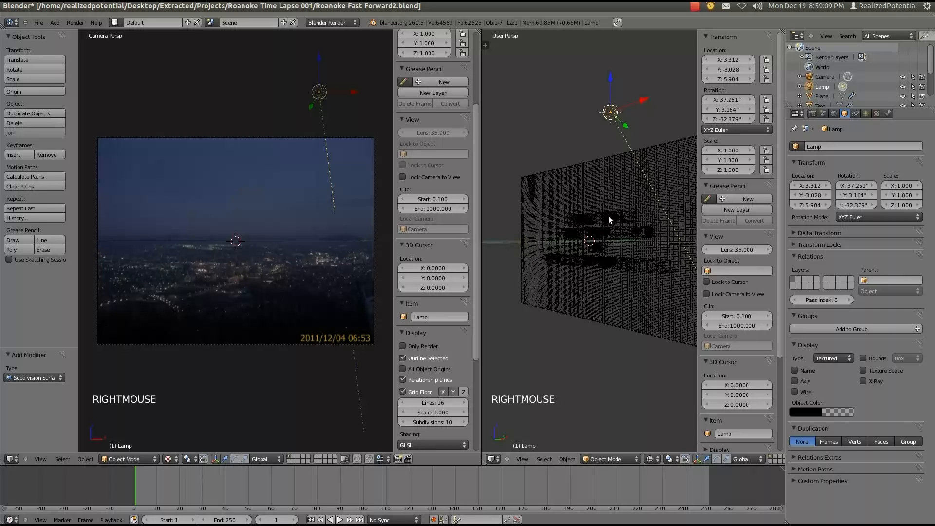
{"action": "right_click", "coordinate": [609, 219]}
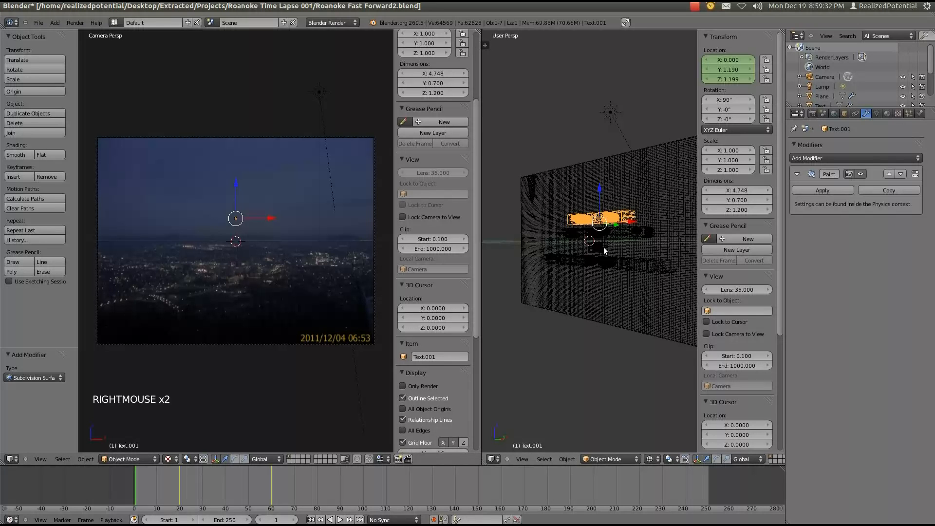
{"action": "right_click", "coordinate": [643, 231]}
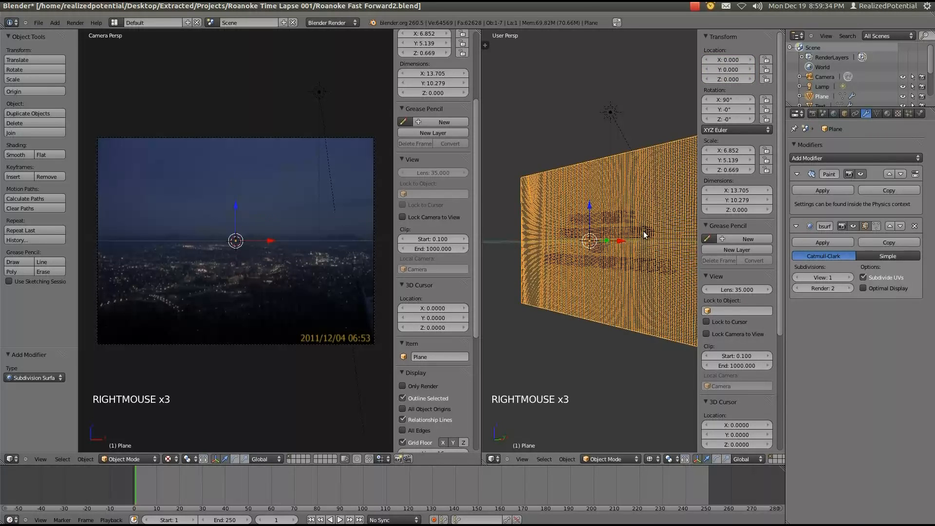
{"action": "right_click", "coordinate": [644, 231]}
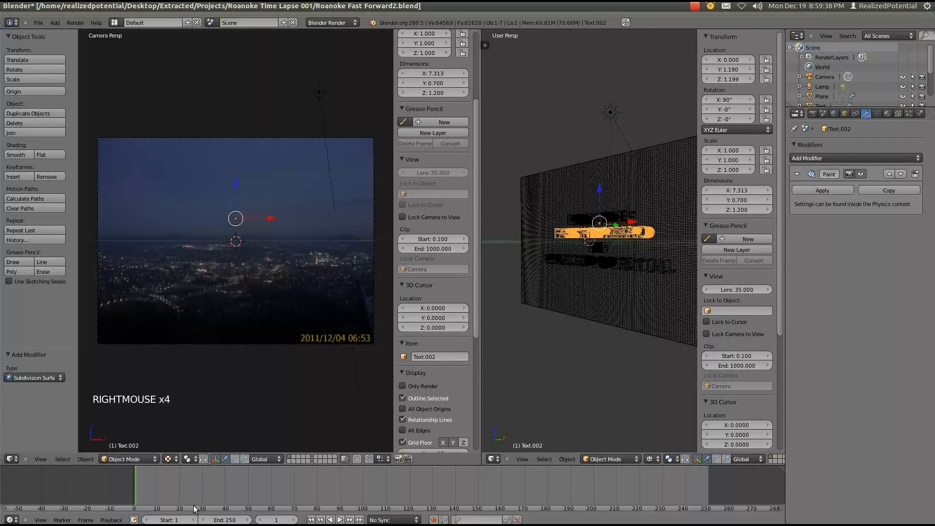
{"action": "left_click", "coordinate": [225, 485]}
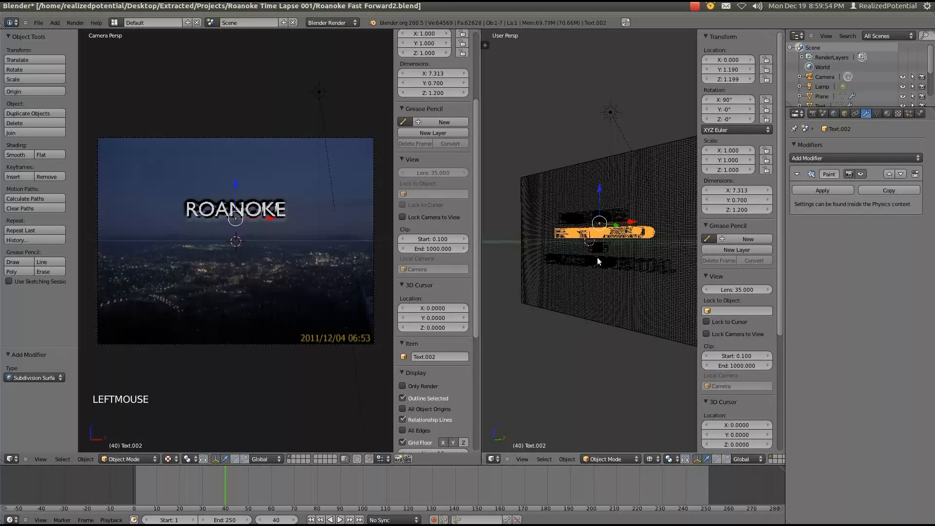
{"action": "key", "text": "i"}
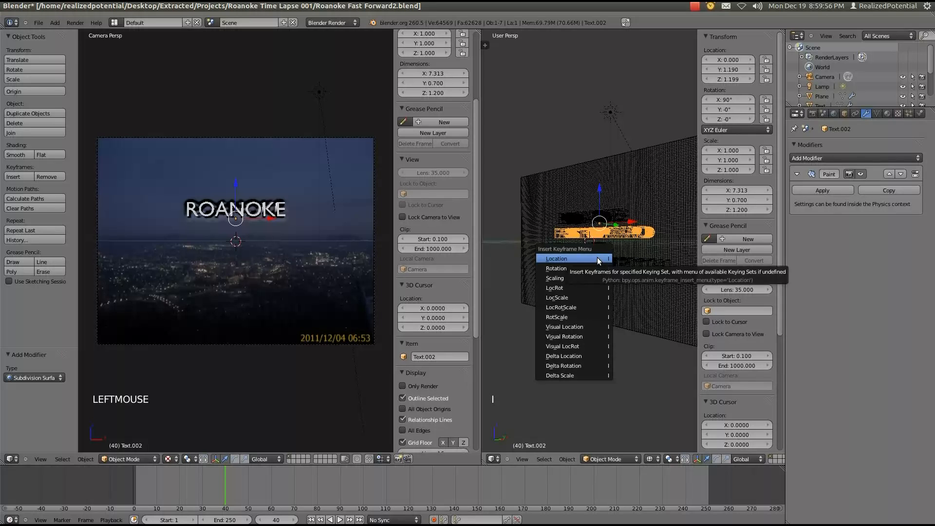
{"action": "left_click", "coordinate": [597, 259]}
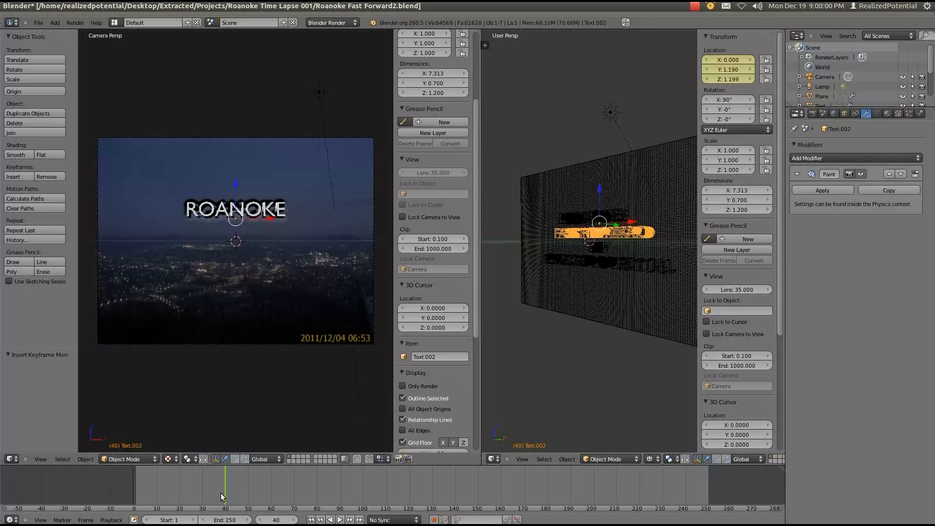
Step: Set the FAST FORWARD line's Y location to -0.810 and insert a Location keyframe for it at frame 80
{"action": "left_click", "coordinate": [317, 492]}
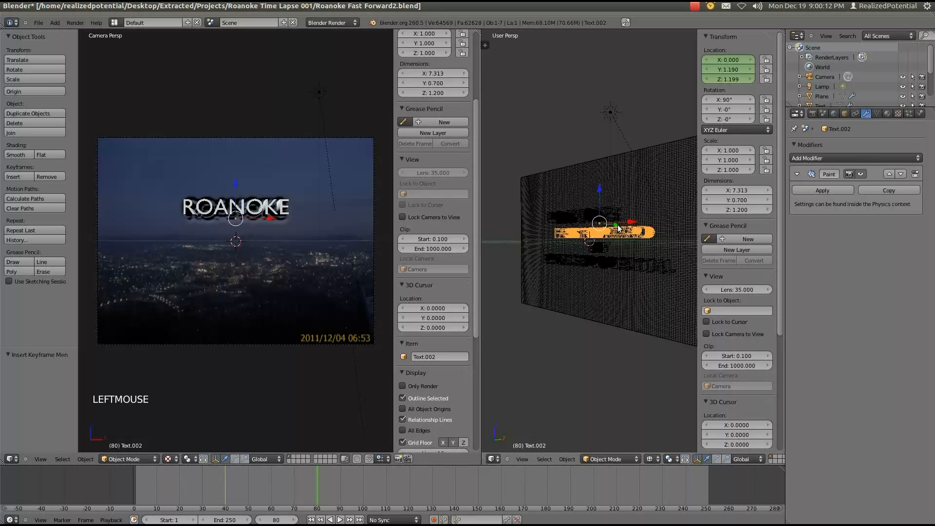
{"action": "double_click", "coordinate": [724, 69]}
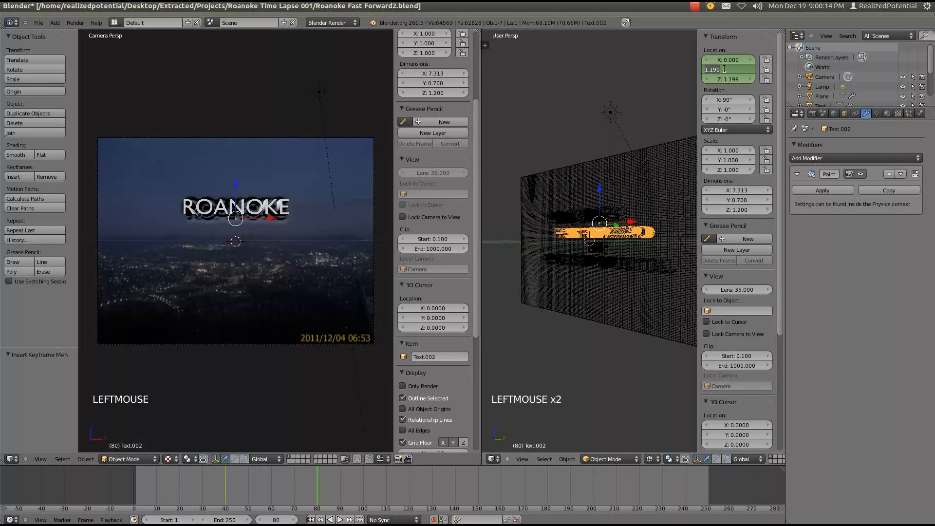
{"action": "left_click", "coordinate": [727, 69]}
{"action": "key", "text": "Return"}
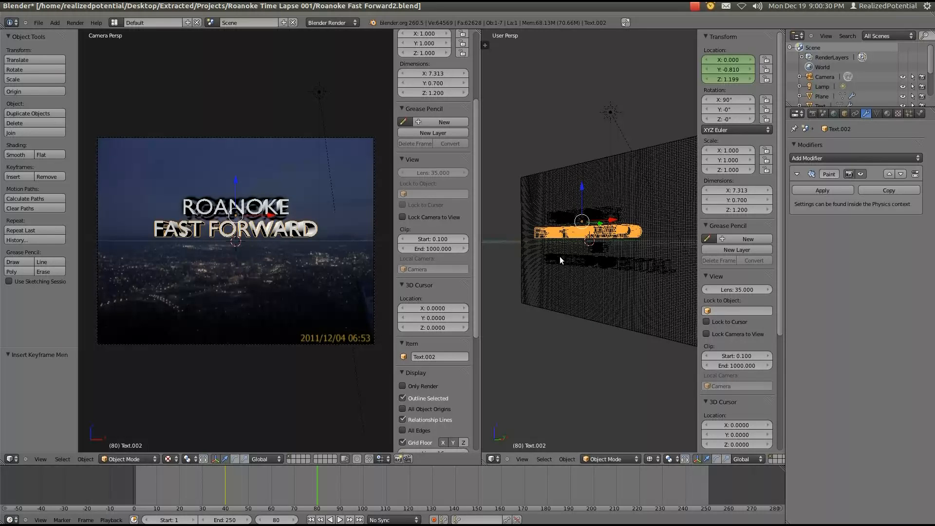
{"action": "key", "text": "i"}
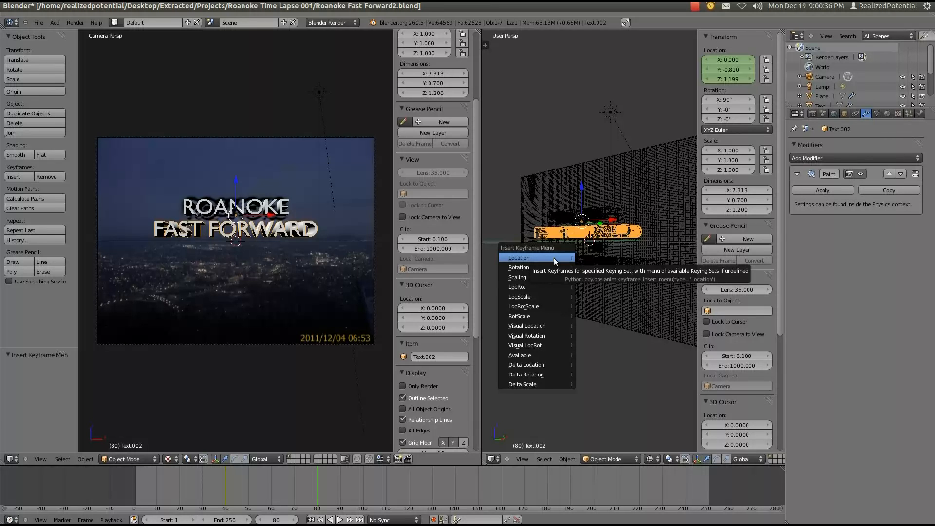
{"action": "left_click", "coordinate": [553, 258]}
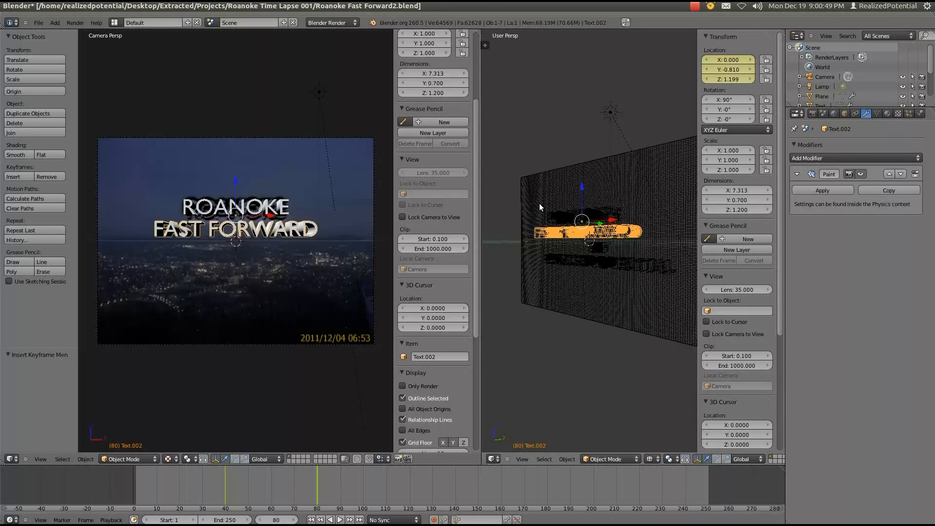
Step: Play the animation with the city-photo plane selected, remove its Subdivision Surface modifier, and stop the playback
{"action": "right_click", "coordinate": [547, 180]}
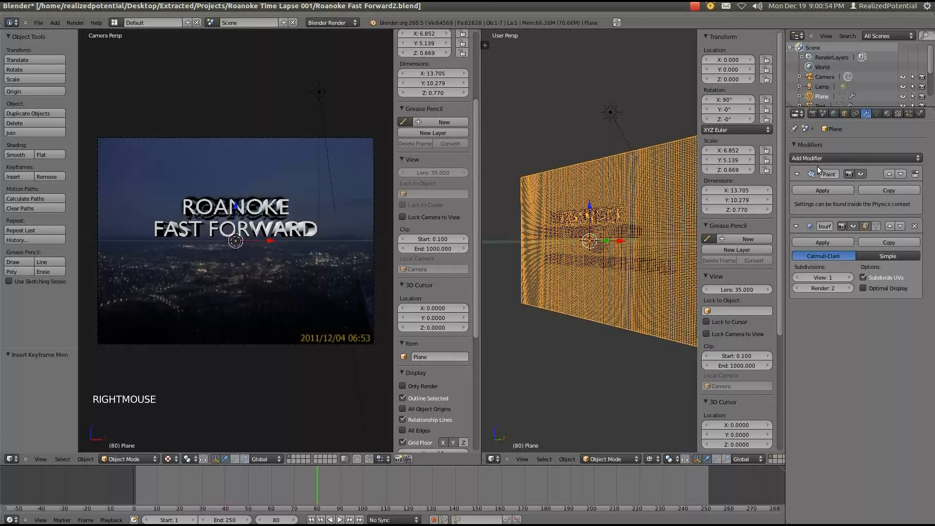
{"action": "left_click", "coordinate": [865, 226]}
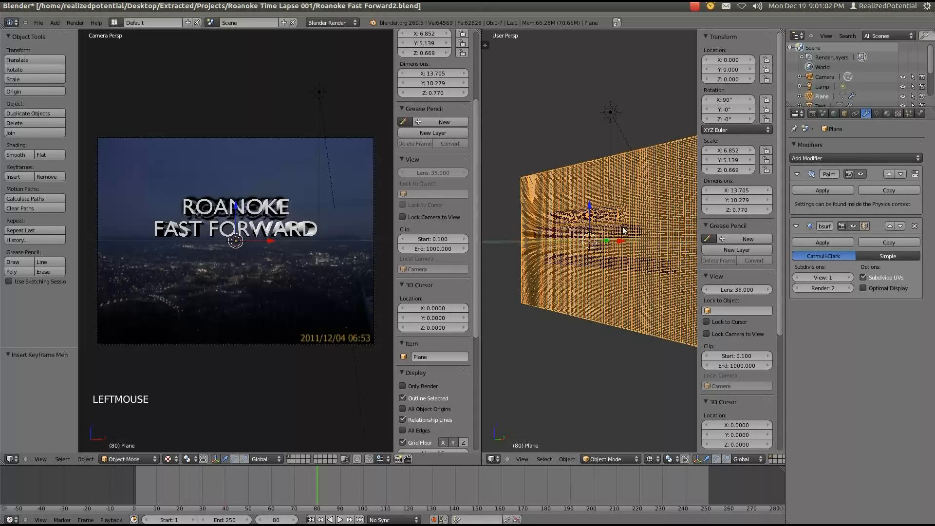
{"action": "key", "text": "alt+a"}
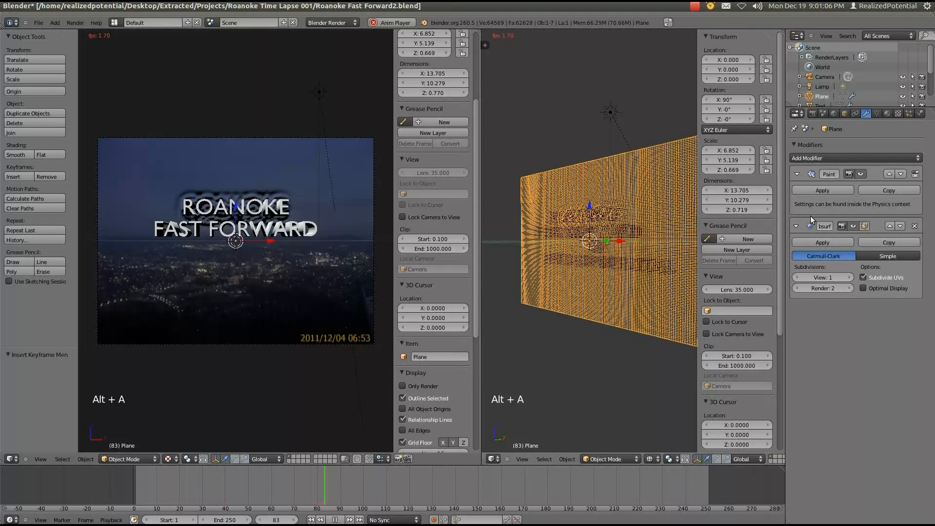
{"action": "left_click", "coordinate": [865, 227]}
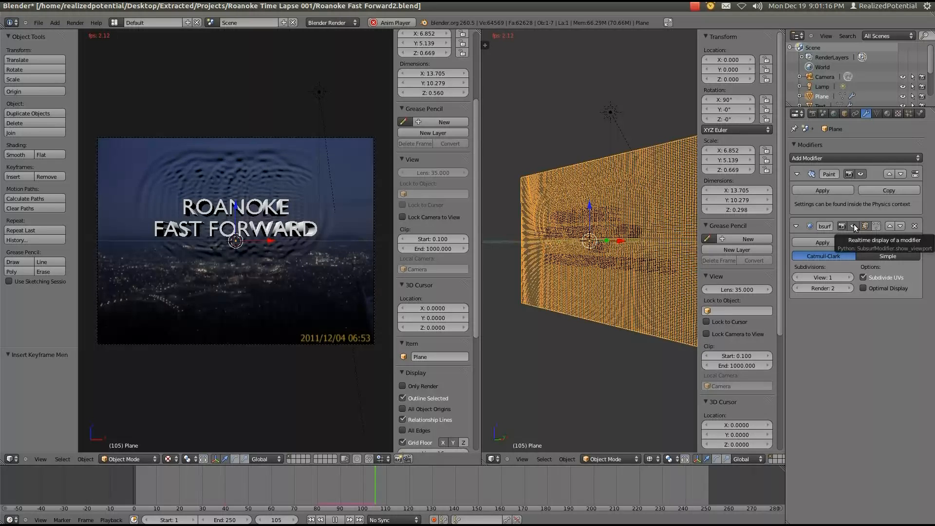
{"action": "double_click", "coordinate": [914, 226]}
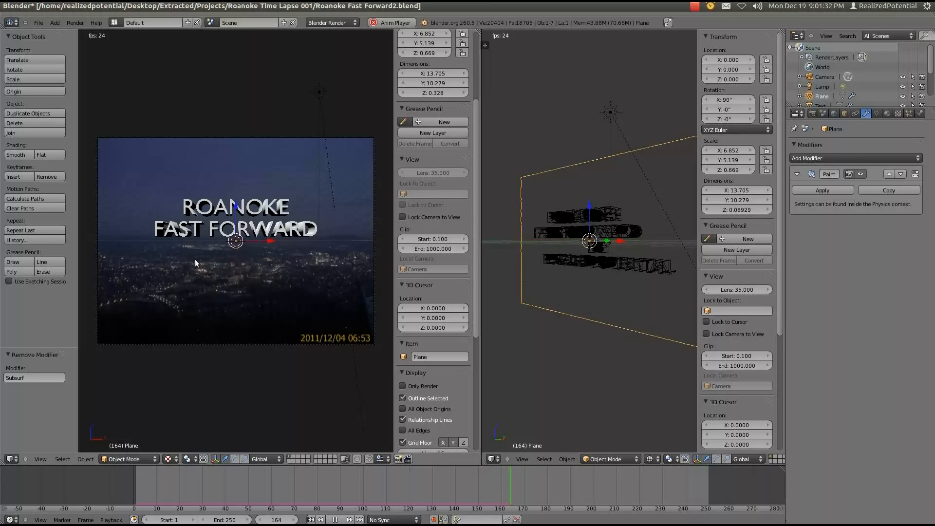
{"action": "key", "text": "Escape"}
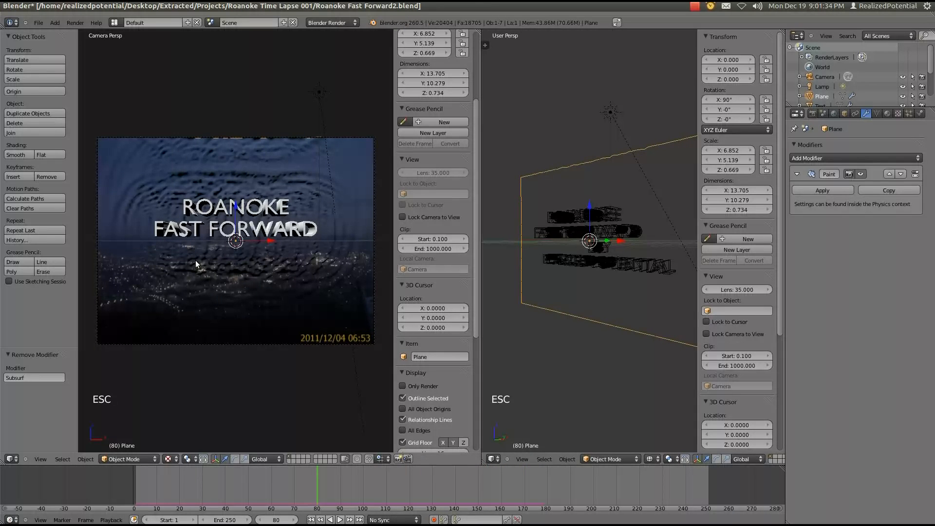
Step: Select the BY line and insert a Location keyframe for its starting position at frame 60
{"action": "right_click", "coordinate": [553, 233]}
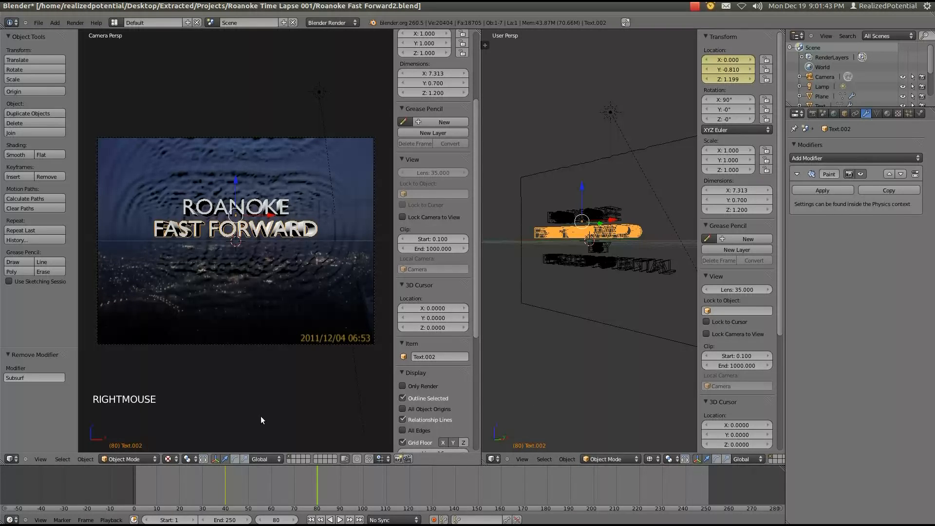
{"action": "left_click", "coordinate": [271, 493]}
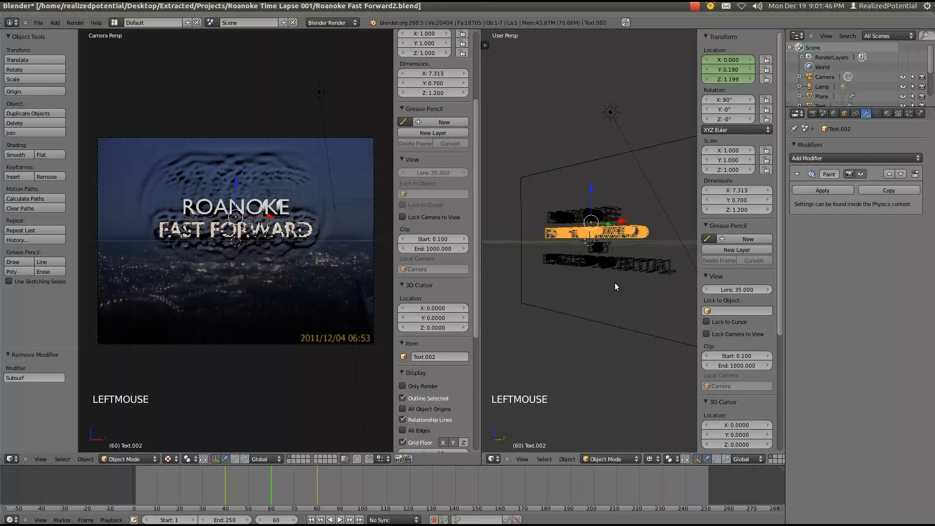
{"action": "right_click", "coordinate": [607, 246]}
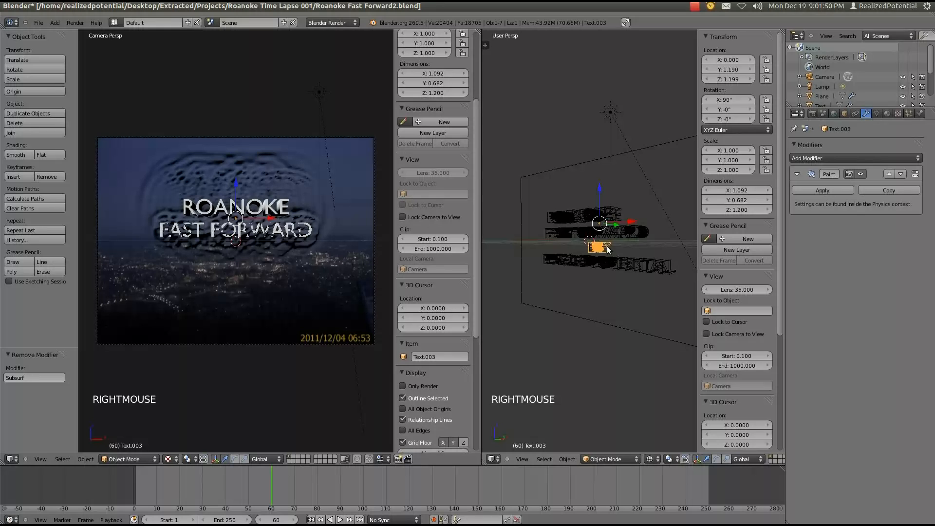
{"action": "key", "text": "i"}
{"action": "key", "text": "i"}
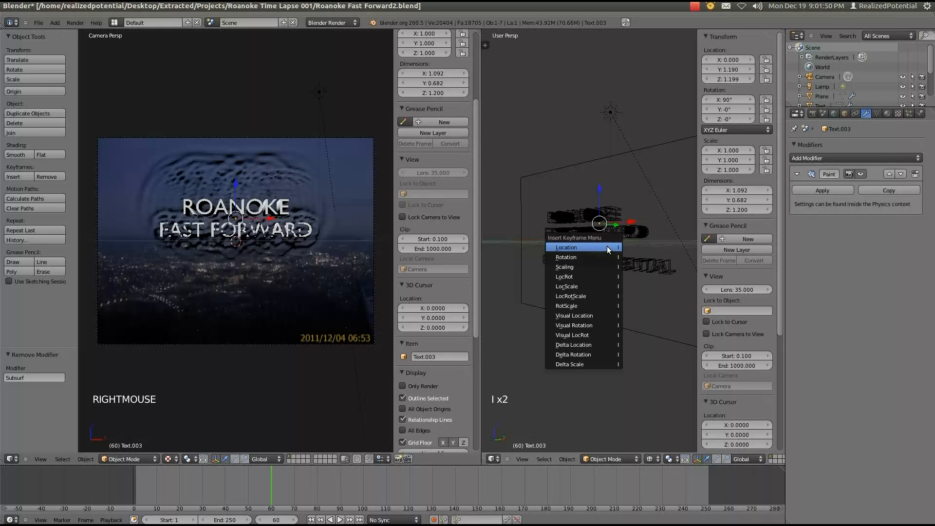
{"action": "left_click", "coordinate": [607, 247]}
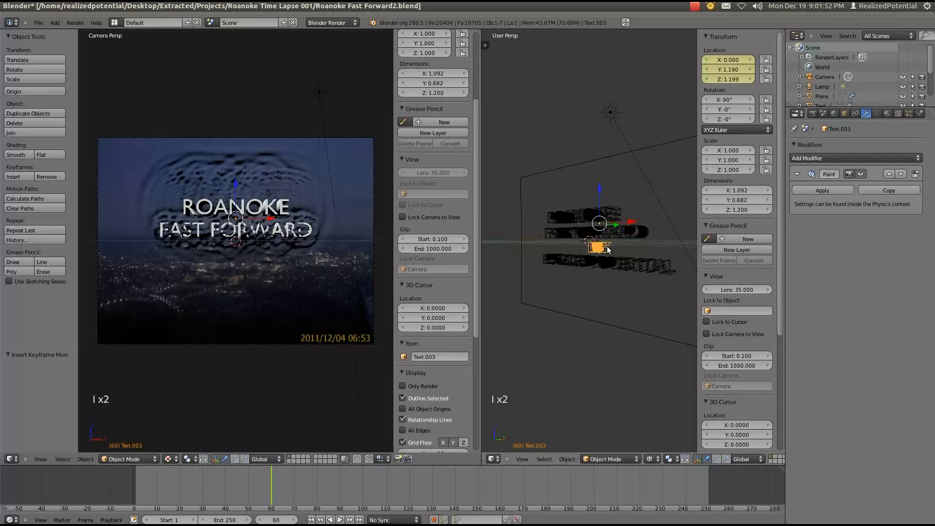
Step: Set the BY line's Y location to -0.810, insert a Location keyframe at frame 100, and scrub through the animation up to that frame
{"action": "left_click", "coordinate": [730, 69]}
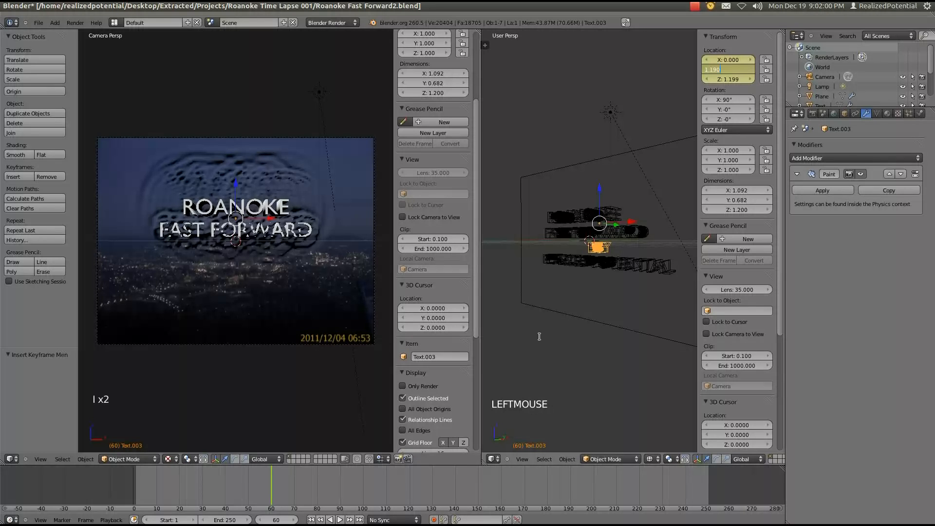
{"action": "left_click", "coordinate": [311, 491]}
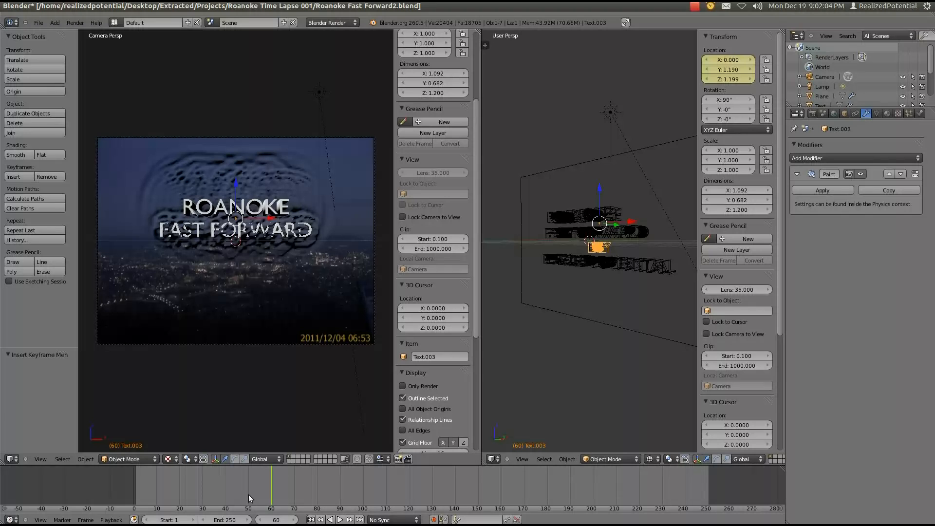
{"action": "double_click", "coordinate": [363, 494]}
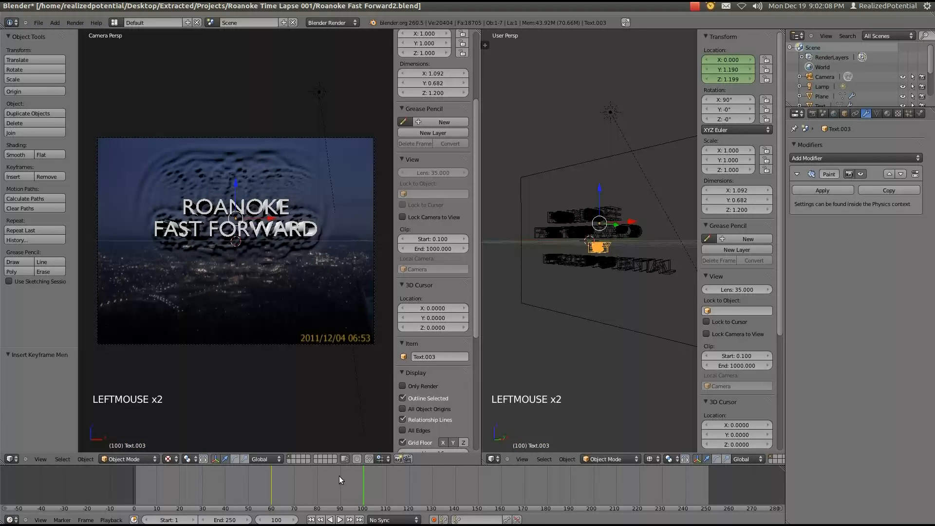
{"action": "triple_click", "coordinate": [730, 70]}
{"action": "left_click", "coordinate": [731, 70]}
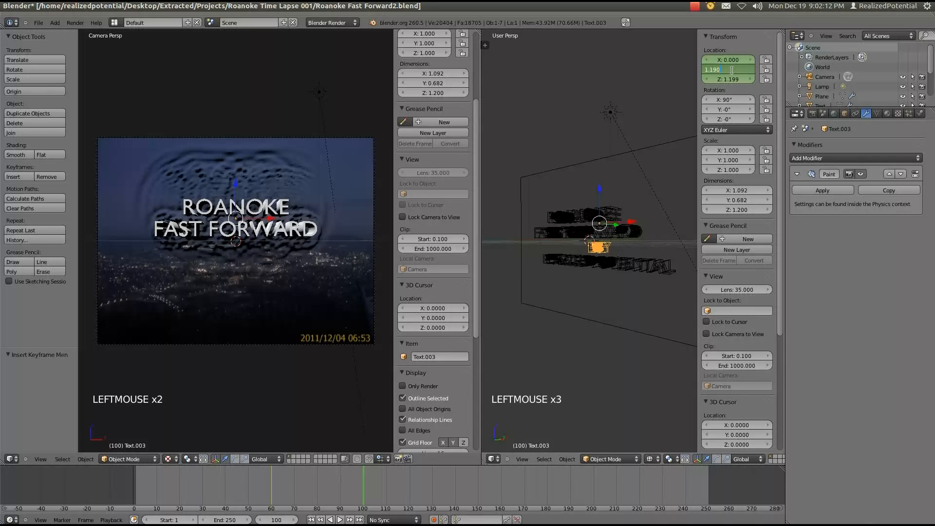
{"action": "type", "text": "-2"}
{"action": "key", "text": "Return"}
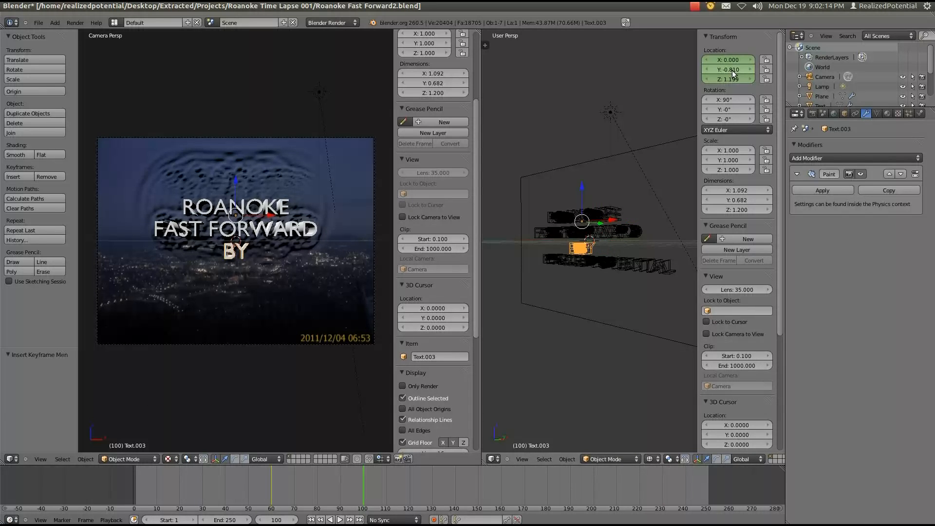
{"action": "key", "text": "i"}
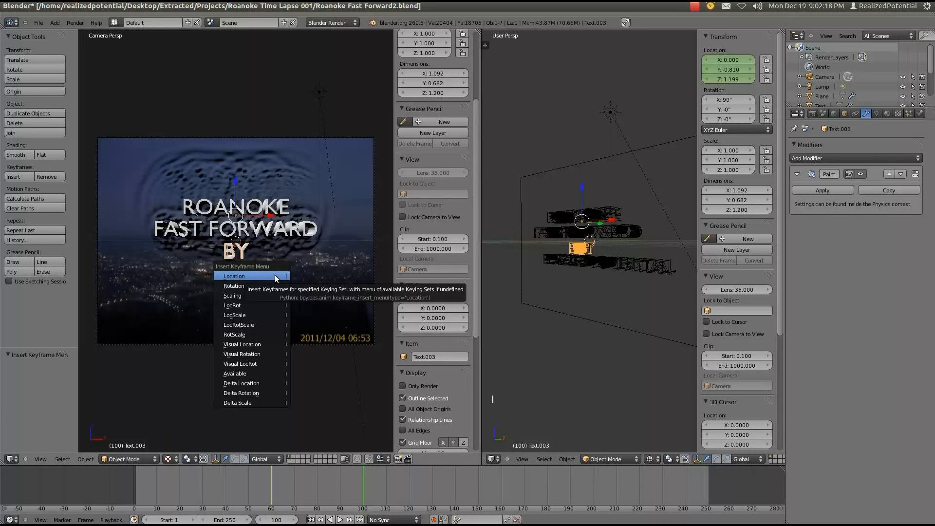
{"action": "left_click", "coordinate": [275, 276]}
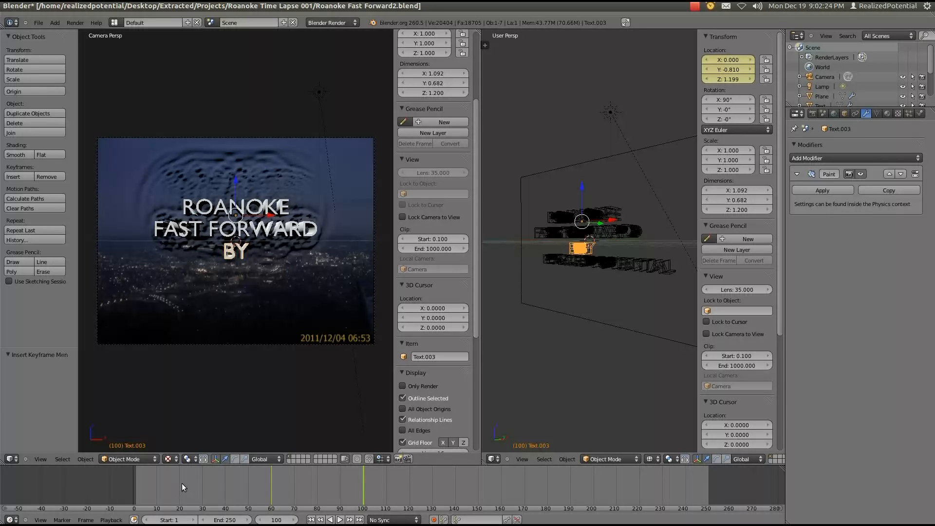
{"action": "left_click_drag", "start_coordinate": [182, 483], "coordinate": [362, 486]}
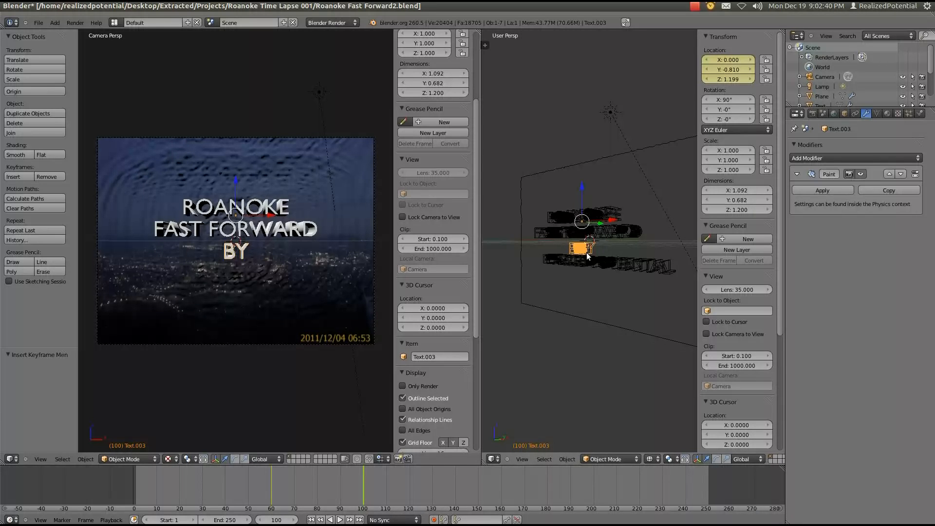
Step: Select the REALIZED POTENTIAL line and insert a Location keyframe for its starting position at frame 80
{"action": "double_click", "coordinate": [317, 492]}
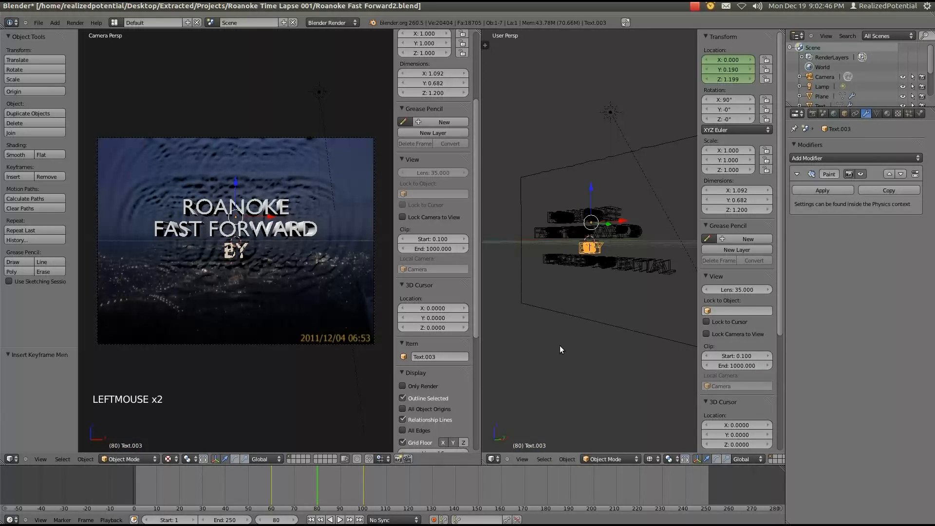
{"action": "right_click", "coordinate": [621, 264]}
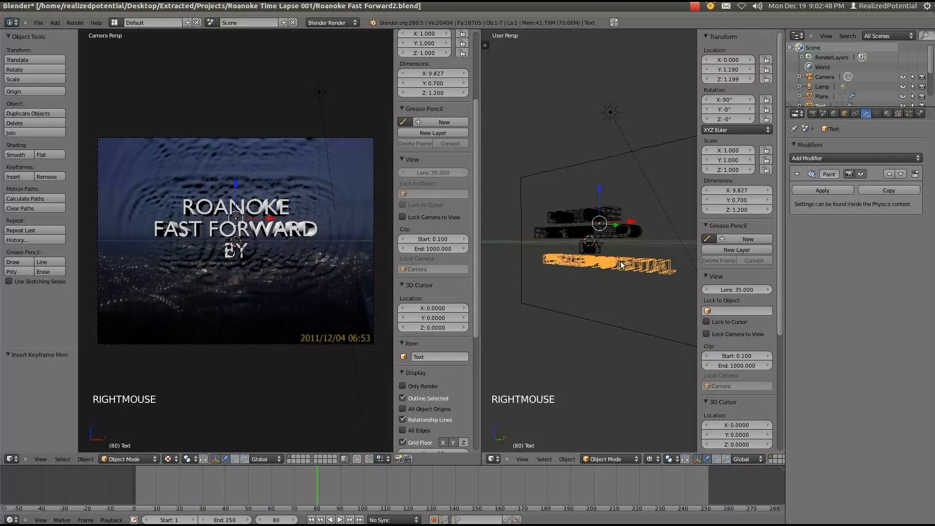
{"action": "left_click", "coordinate": [731, 80]}
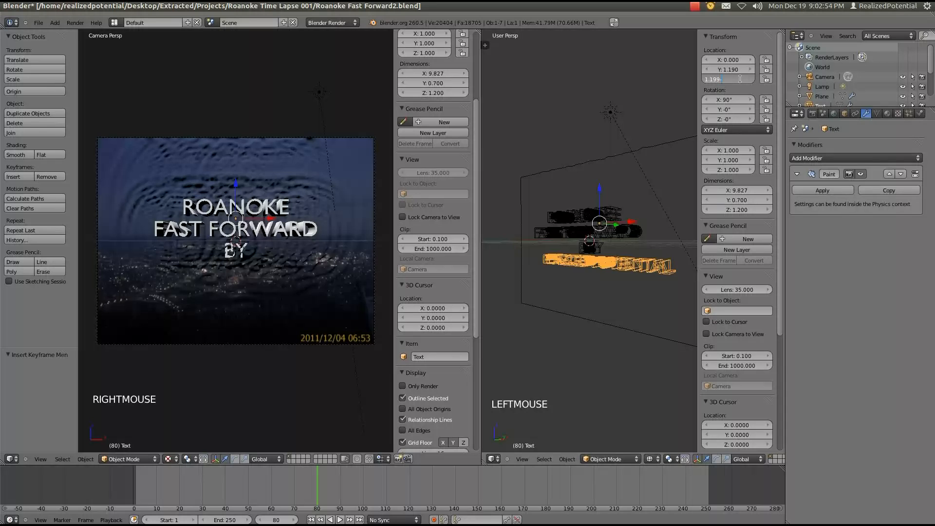
{"action": "left_click", "coordinate": [604, 313]}
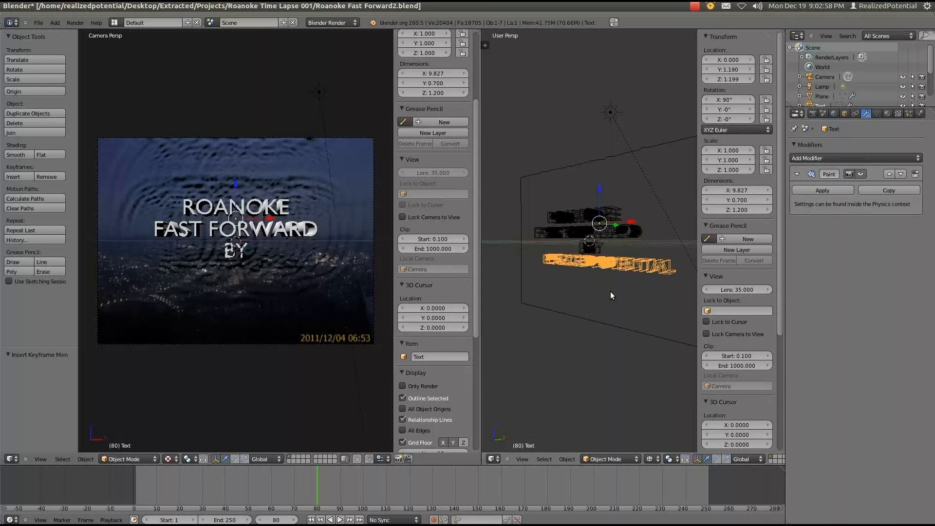
{"action": "key", "text": "i"}
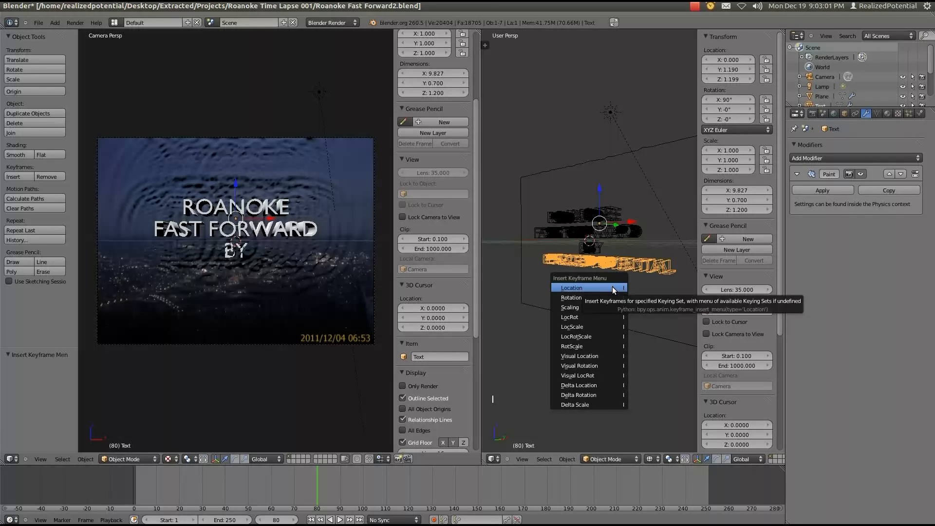
{"action": "left_click", "coordinate": [612, 290]}
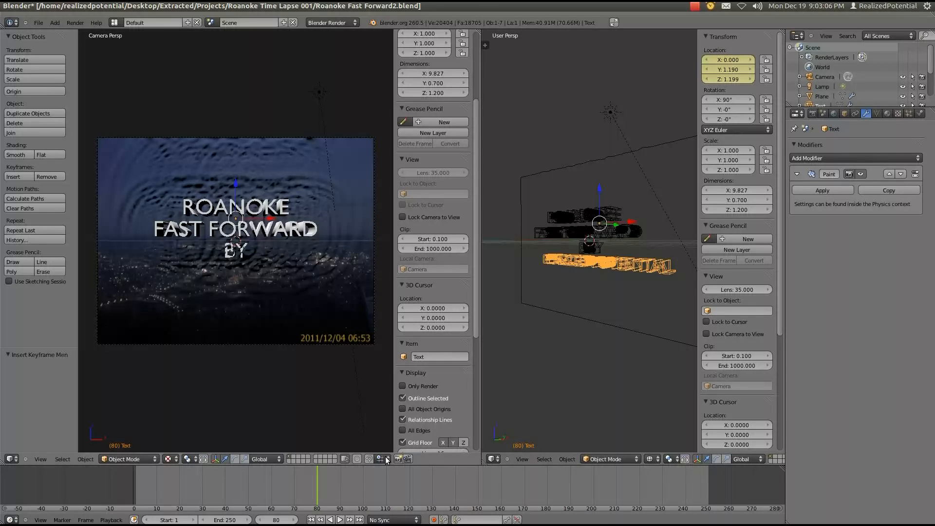
Step: Set the REALIZED POTENTIAL line's Y location to -0.810 and insert a Location keyframe for it at frame 120
{"action": "left_click", "coordinate": [411, 491]}
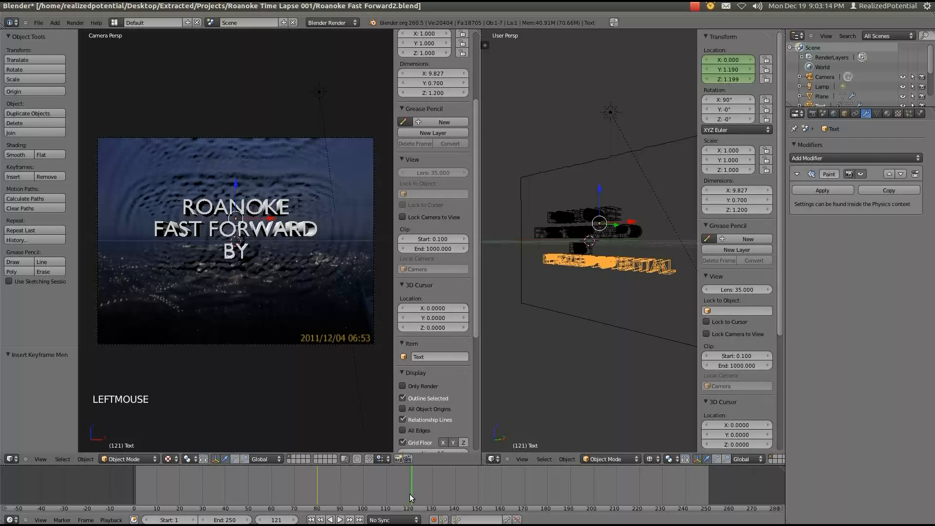
{"action": "double_click", "coordinate": [410, 493]}
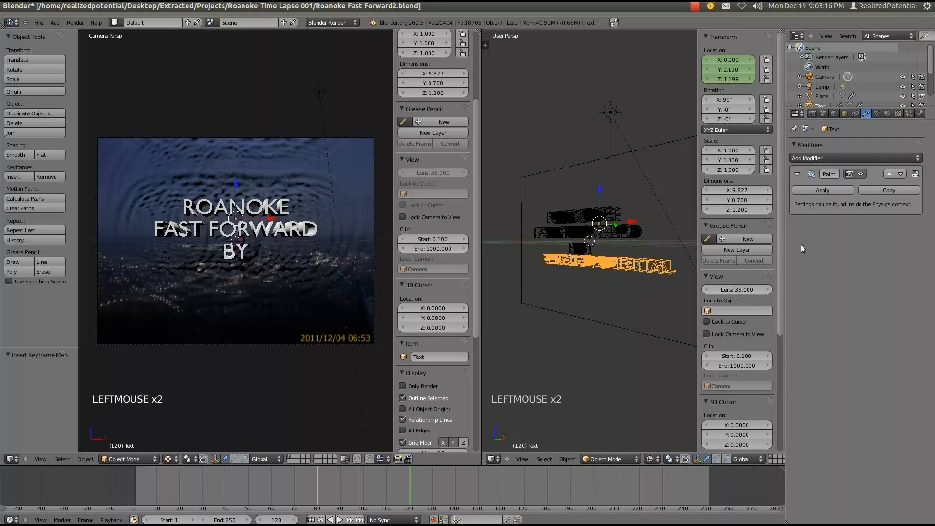
{"action": "left_click", "coordinate": [741, 70]}
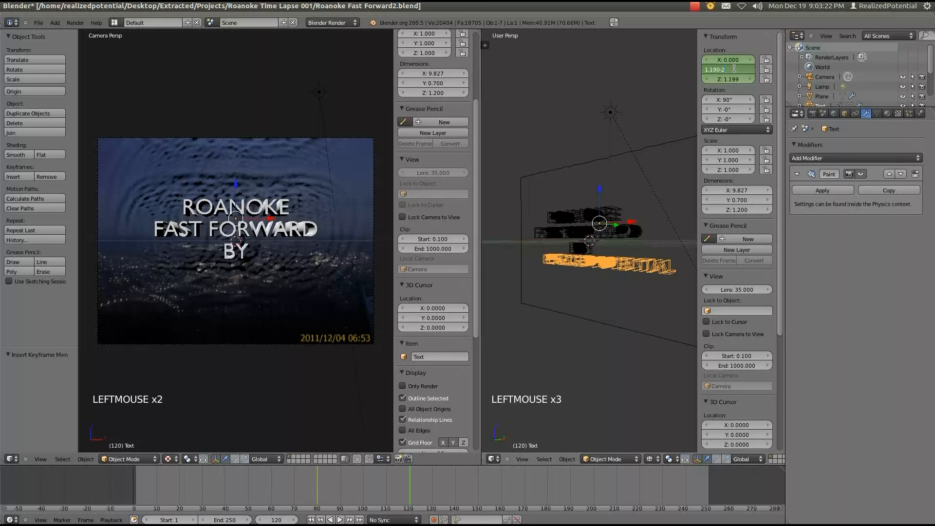
{"action": "type", "text": "-2"}
{"action": "key", "text": "Return"}
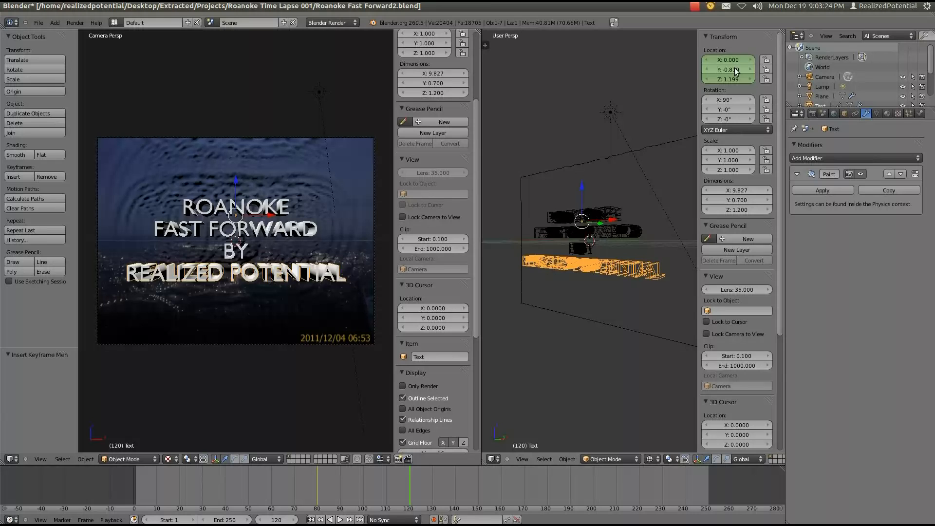
{"action": "key", "text": "i"}
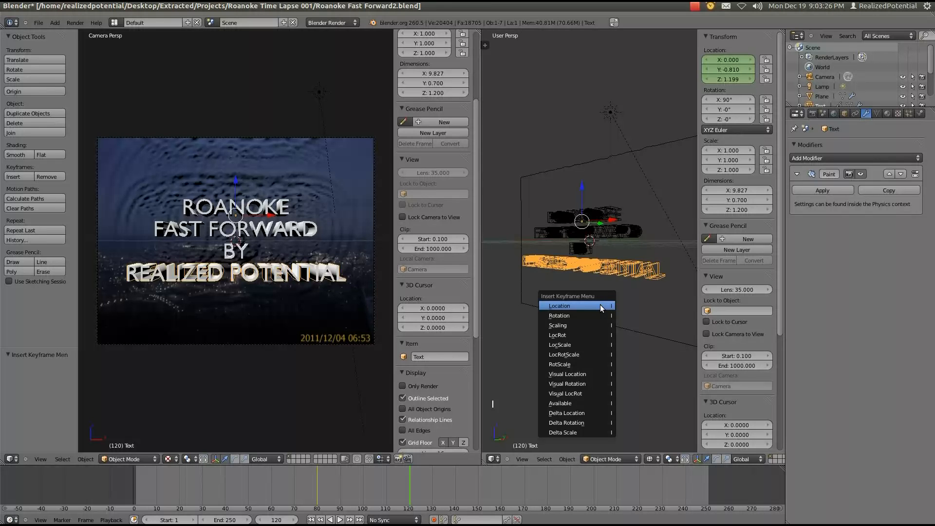
{"action": "left_click", "coordinate": [600, 305]}
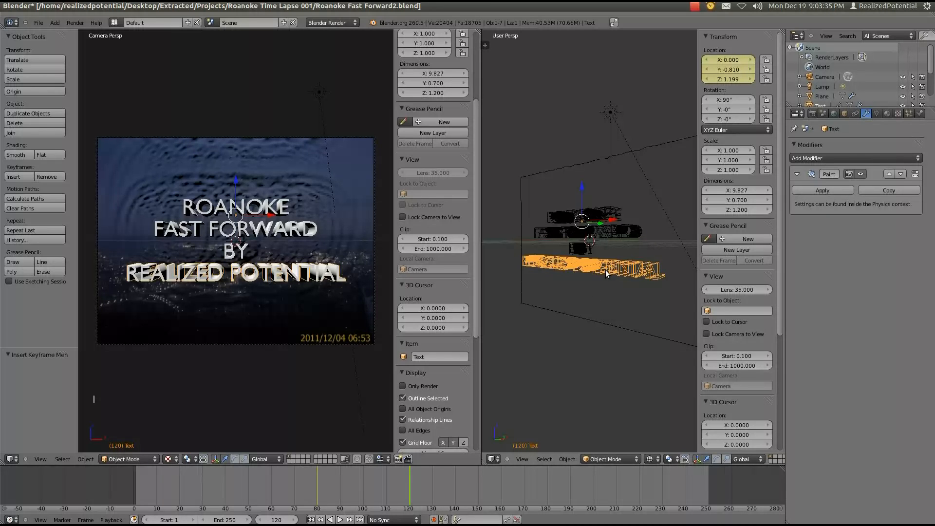
Step: Play the animation from frame 1 to review all four title lines emerging, and stop the playback
{"action": "middle_click_drag", "start_coordinate": [606, 270], "coordinate": [630, 275]}
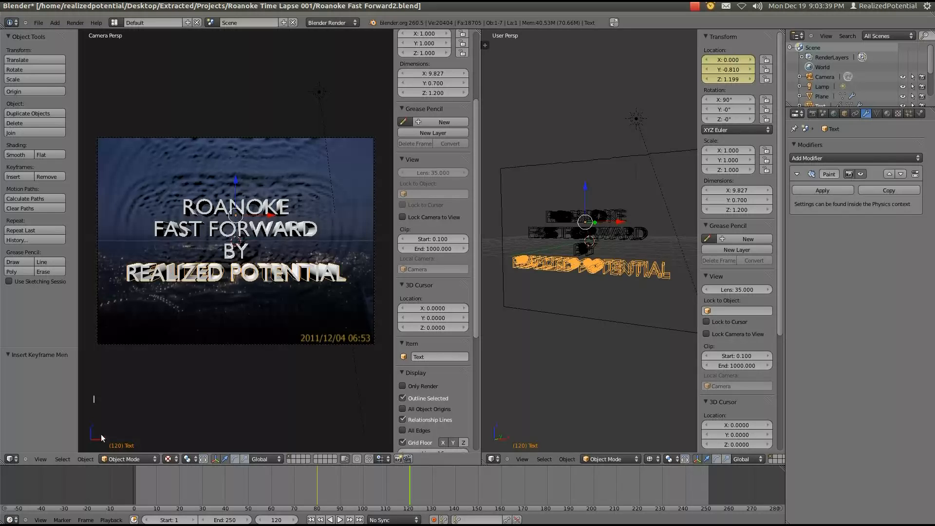
{"action": "left_click", "coordinate": [136, 492]}
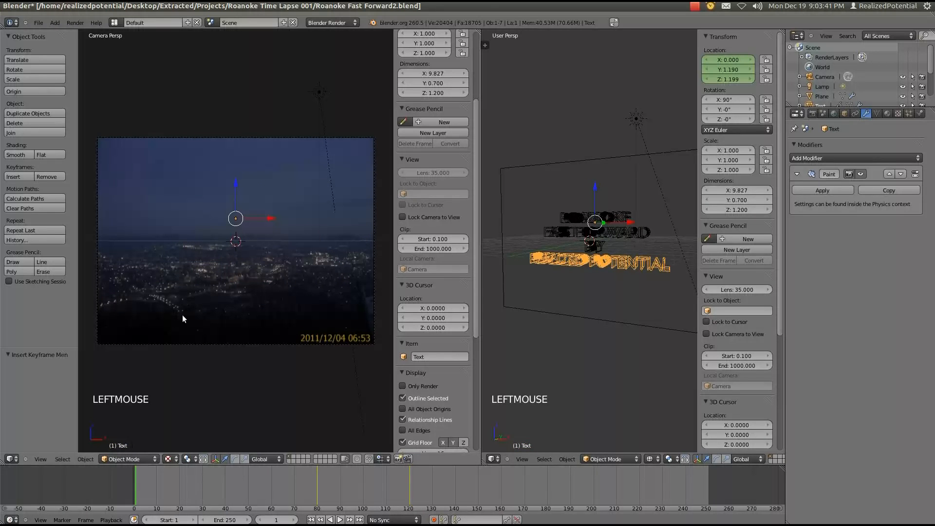
{"action": "key", "text": "alt+a"}
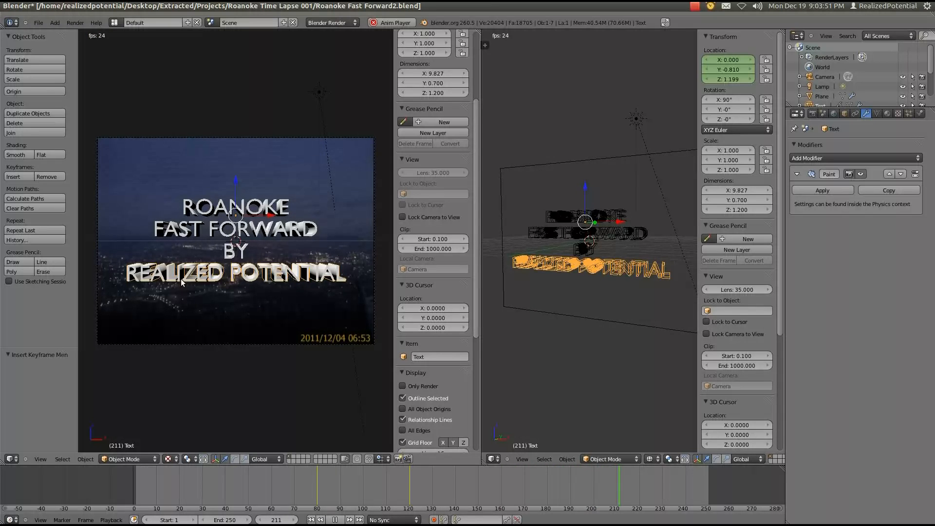
{"action": "key", "text": "Escape"}
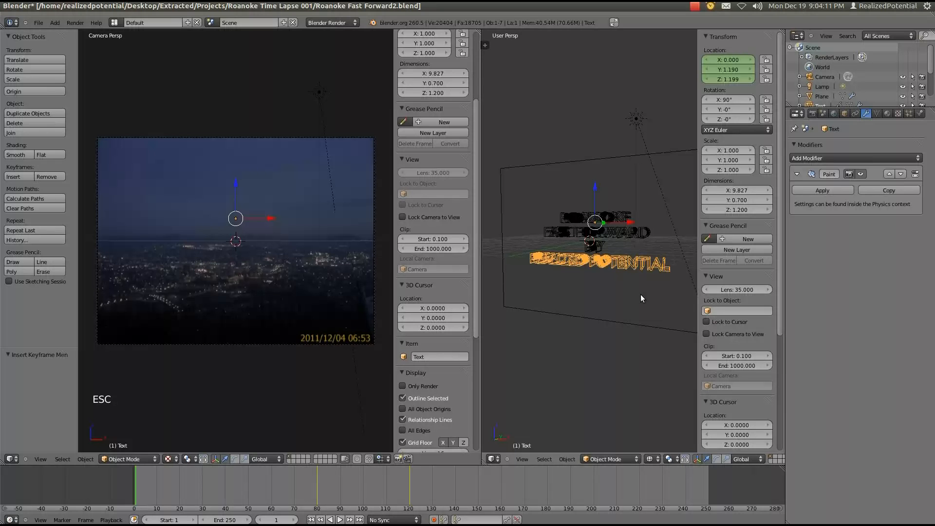
Step: Go to frame 140 and set the User Persp viewport's shading to Texture with the title and plane seen from the side
{"action": "mouse_move", "coordinate": [641, 294]}
{"action": "middle_mouse_down"}
{"action": "mouse_move", "coordinate": [551, 287]}
{"action": "mouse_move", "coordinate": [630, 307]}
{"action": "middle_mouse_up"}
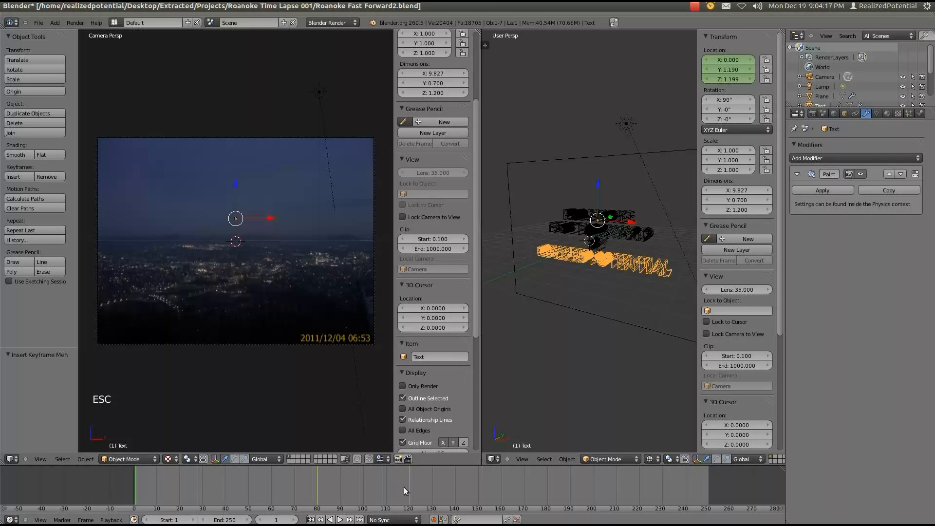
{"action": "left_click_drag", "start_coordinate": [411, 489], "coordinate": [455, 494]}
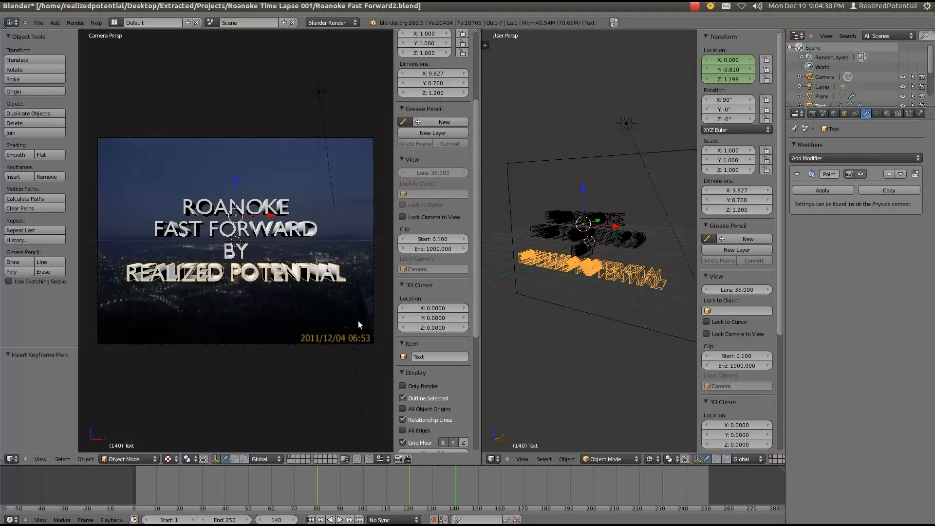
{"action": "middle_click_drag", "start_coordinate": [655, 287], "coordinate": [584, 277]}
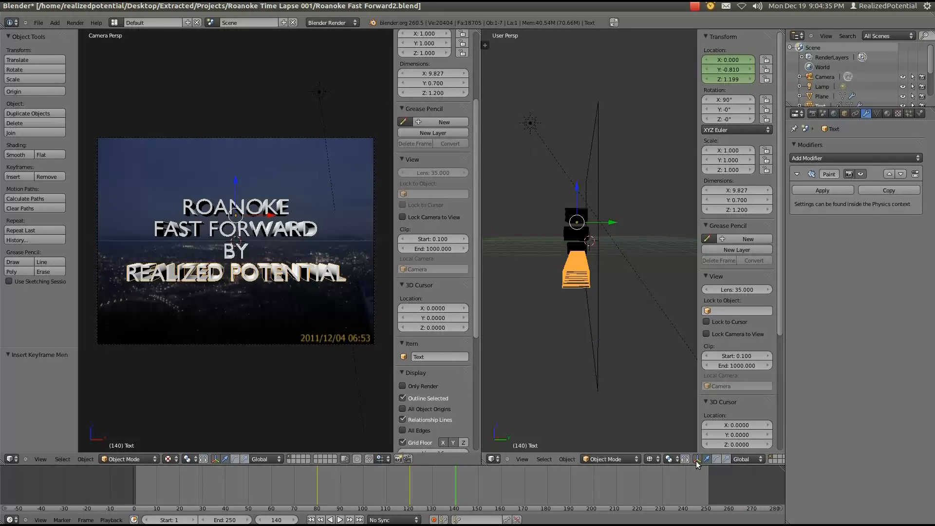
{"action": "left_click", "coordinate": [652, 459]}
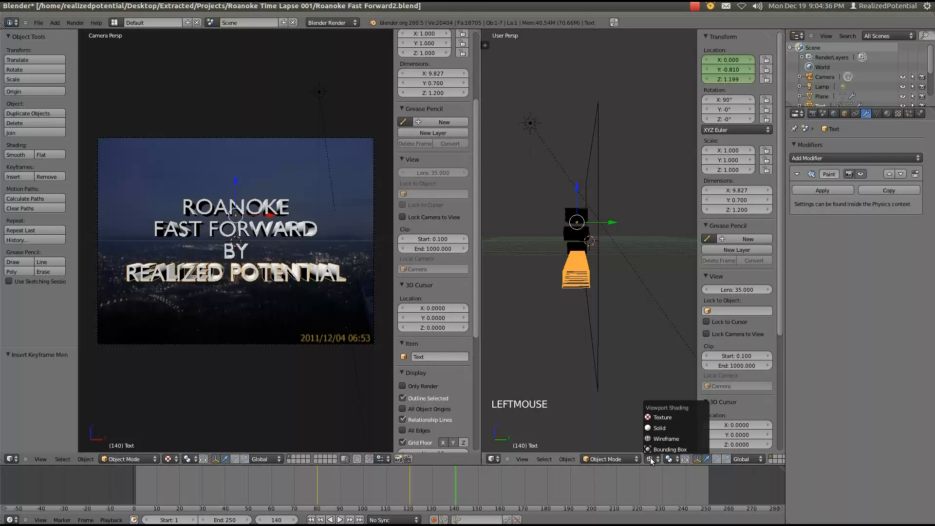
{"action": "left_click", "coordinate": [658, 419]}
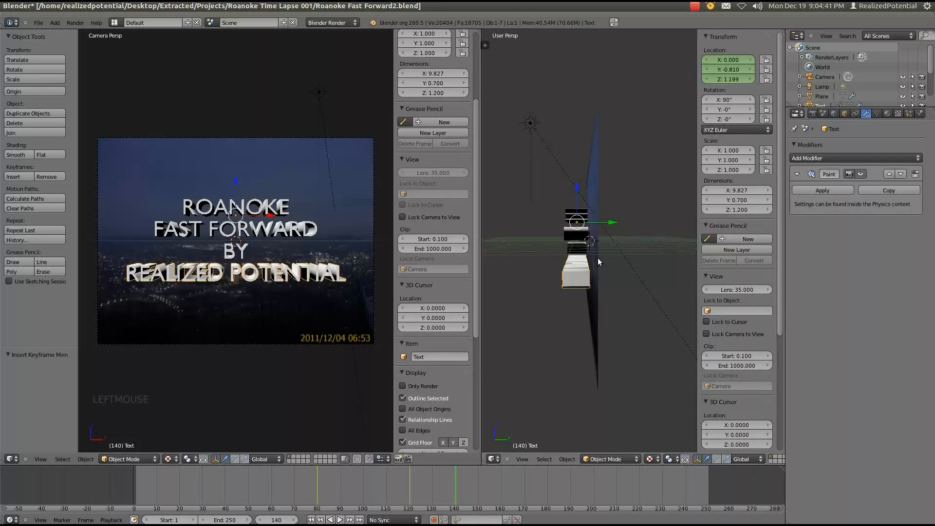
Step: Move all four title lines together along Y to about -0.309, partly into the plane, and insert a Location keyframe at frame 140
{"action": "right_click", "coordinate": [242, 257], "text": "shift"}
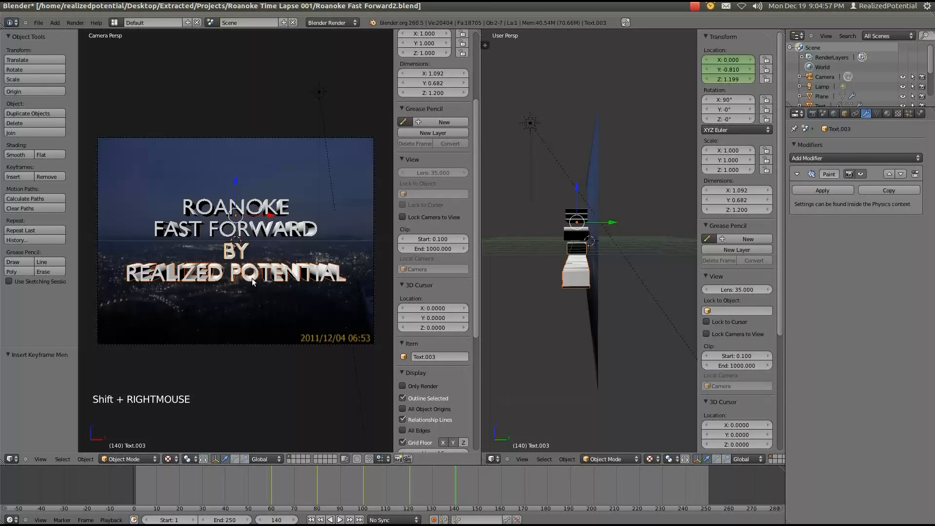
{"action": "right_click", "coordinate": [268, 233], "text": "shift"}
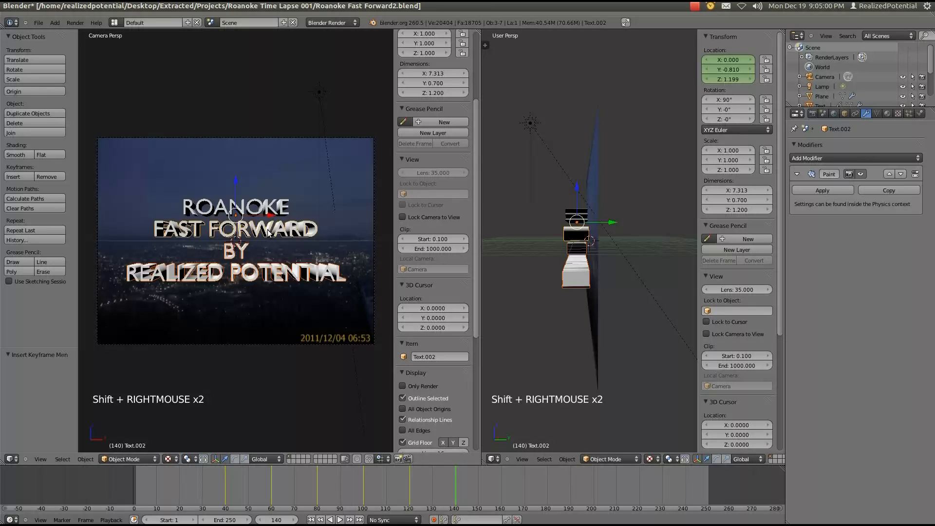
{"action": "right_click", "coordinate": [285, 207], "text": "shift"}
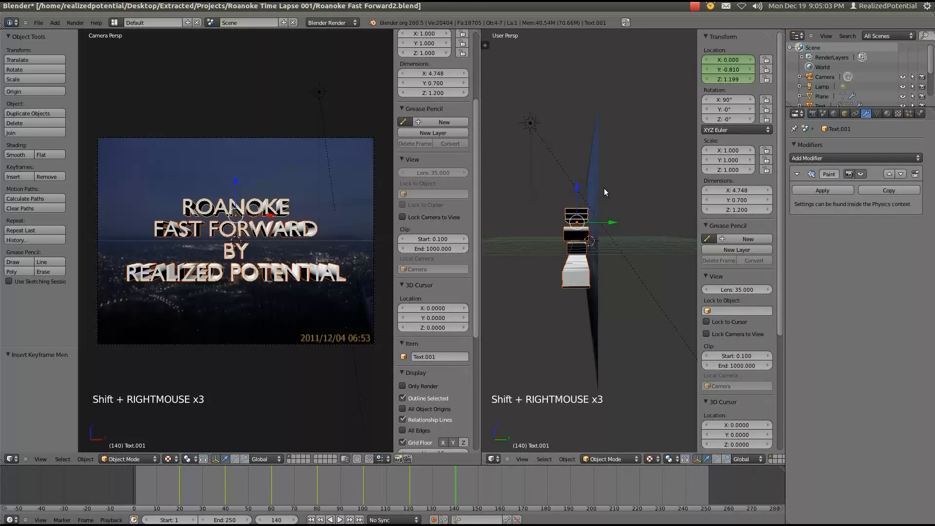
{"action": "left_click_drag", "start_coordinate": [612, 223], "coordinate": [622, 221]}
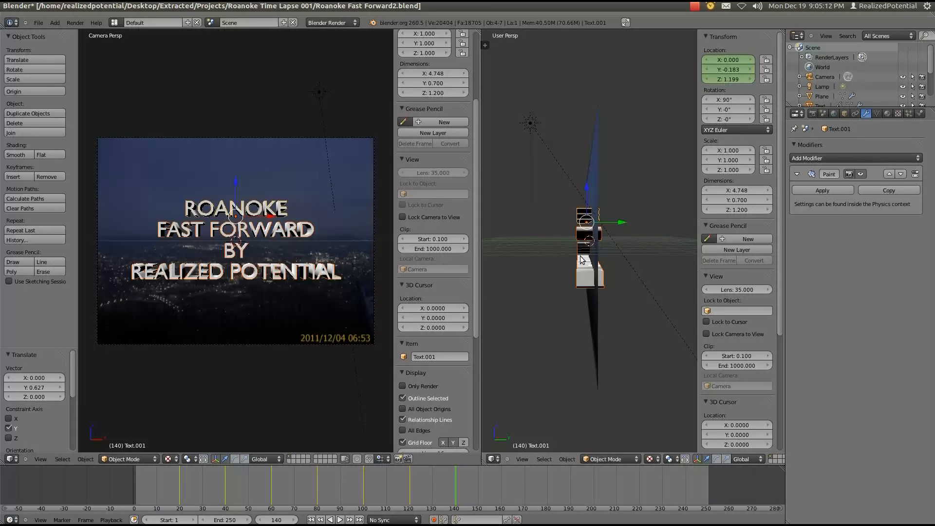
{"action": "double_click", "coordinate": [622, 223]}
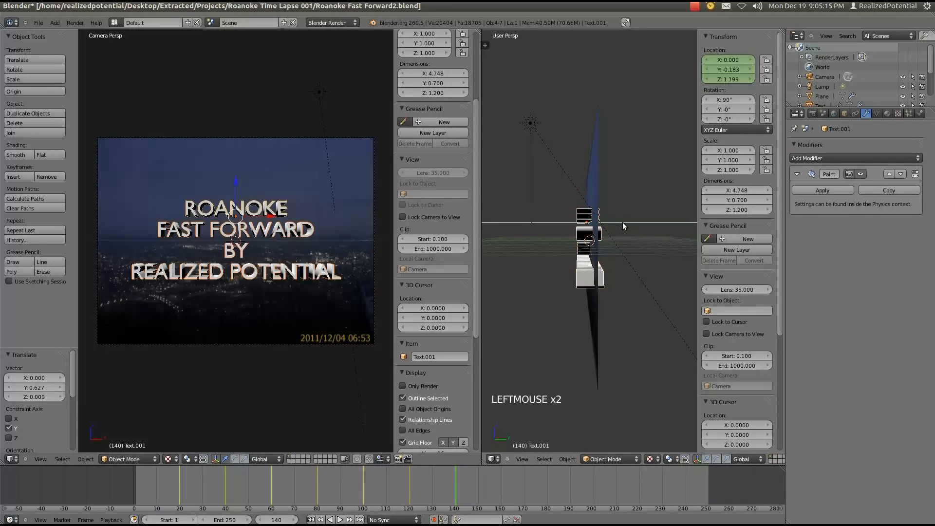
{"action": "left_click", "coordinate": [621, 222]}
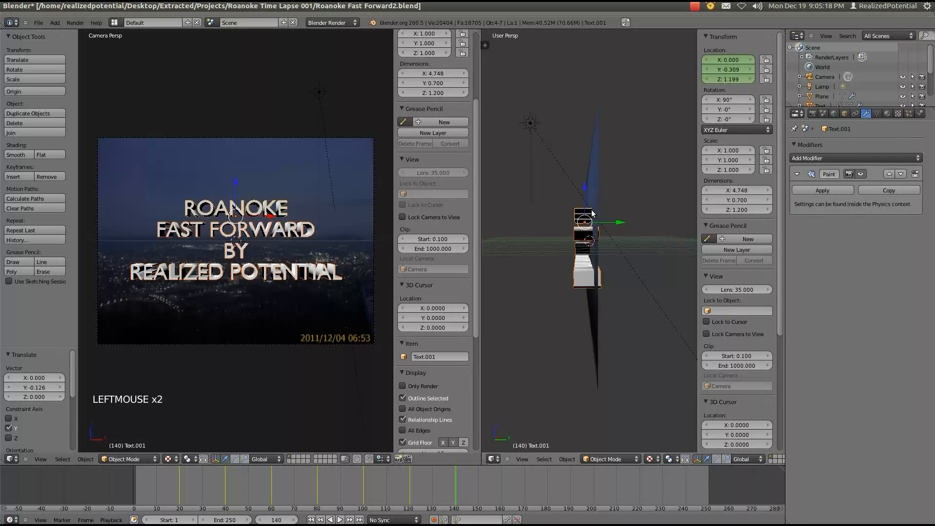
{"action": "key", "text": "i"}
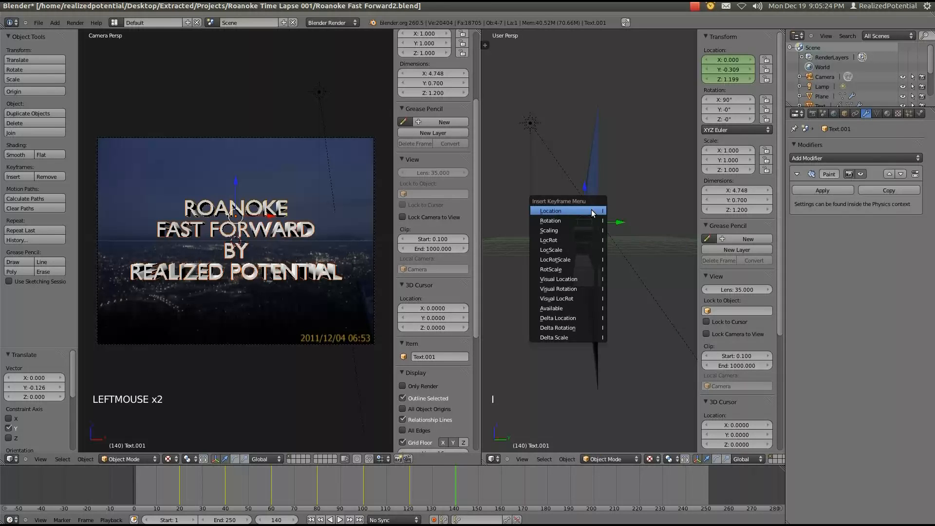
{"action": "left_click", "coordinate": [591, 211]}
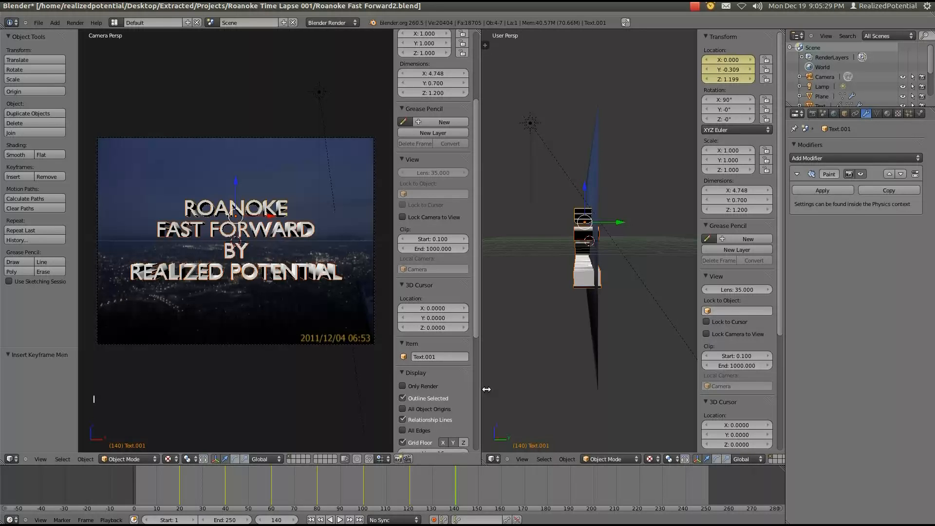
Step: At frame 160, move all four title lines about 12.636 along X, off the plane, and insert a Location keyframe
{"action": "left_click", "coordinate": [502, 485]}
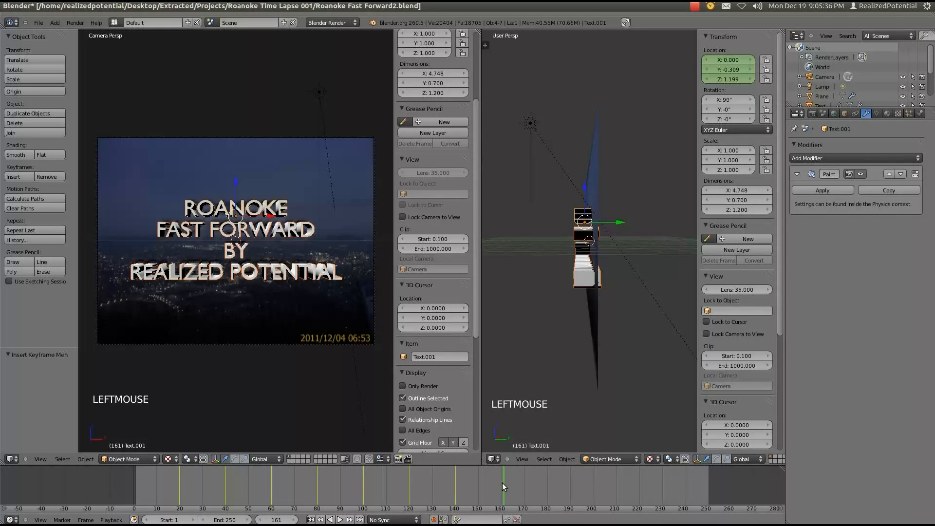
{"action": "left_click", "coordinate": [501, 483]}
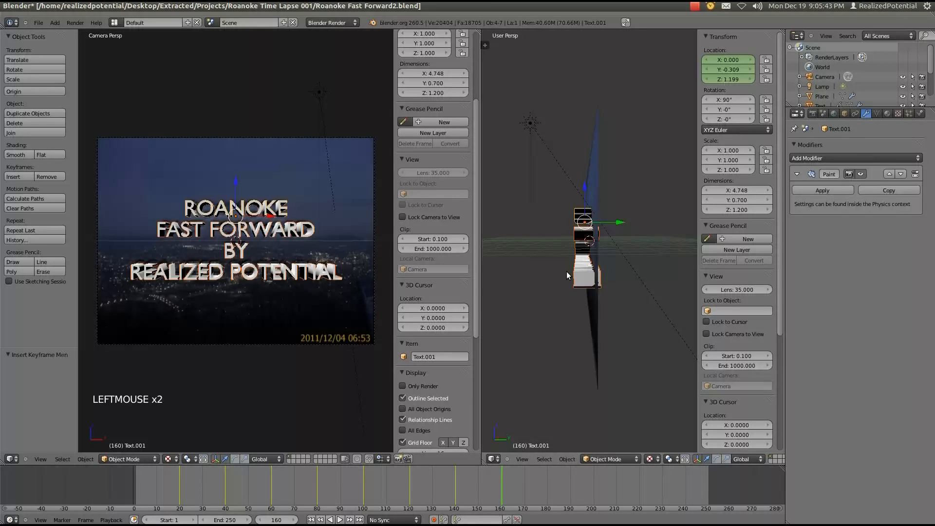
{"action": "key", "text": "KP_1"}
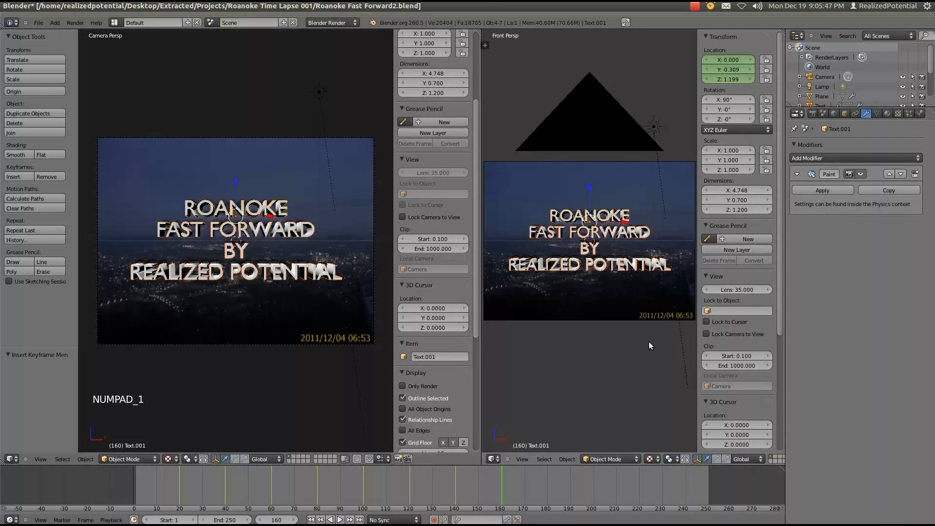
{"action": "mouse_move", "coordinate": [656, 369]}
{"action": "middle_mouse_down"}
{"action": "mouse_move", "coordinate": [636, 366]}
{"action": "mouse_move", "coordinate": [660, 369]}
{"action": "middle_mouse_up"}
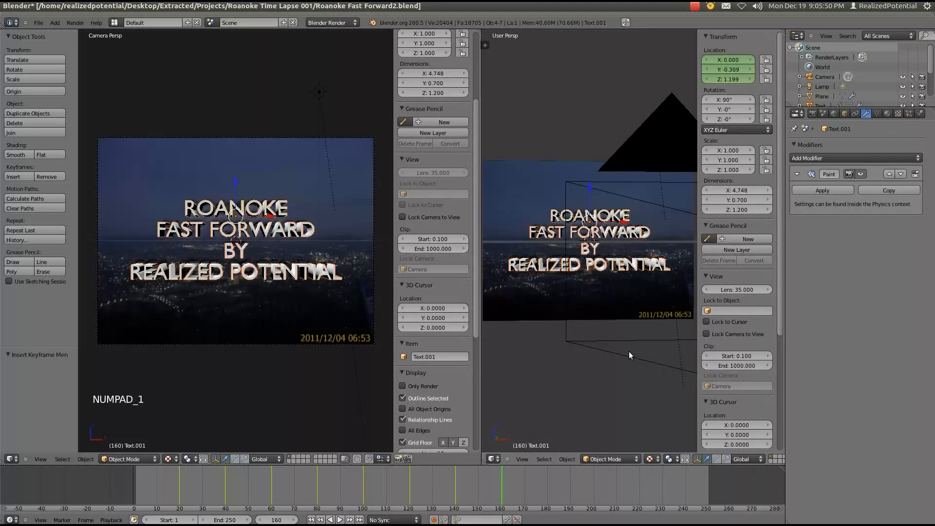
{"action": "key", "text": "KP_1"}
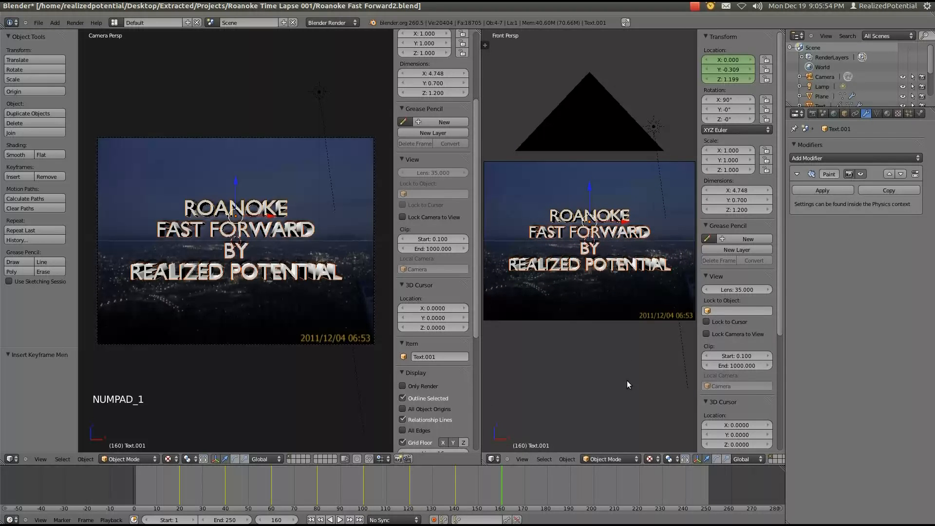
{"action": "middle_click", "coordinate": [667, 381], "text": "shift"}
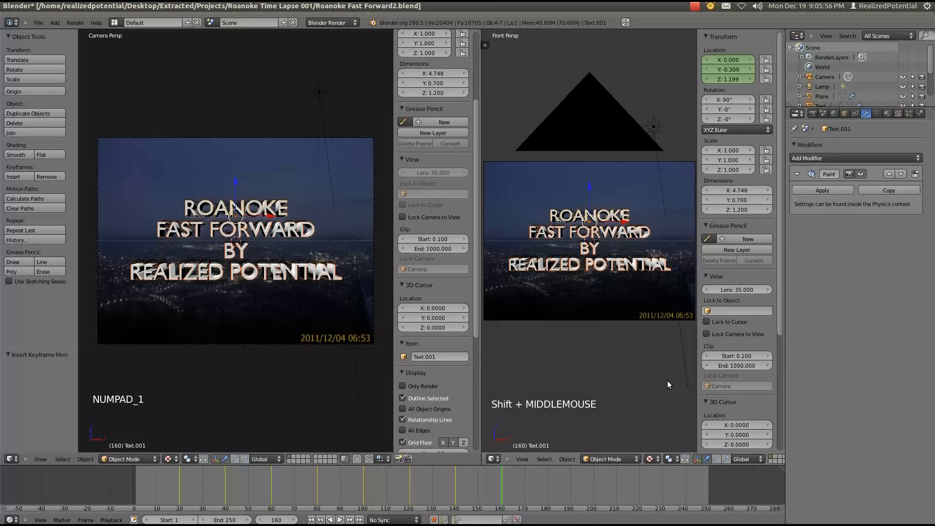
{"action": "mouse_move", "coordinate": [667, 381]}
{"action": "middle_mouse_down", "text": "shift"}
{"action": "mouse_move", "coordinate": [586, 382]}
{"action": "mouse_move", "coordinate": [661, 381]}
{"action": "middle_mouse_up", "text": "shift"}
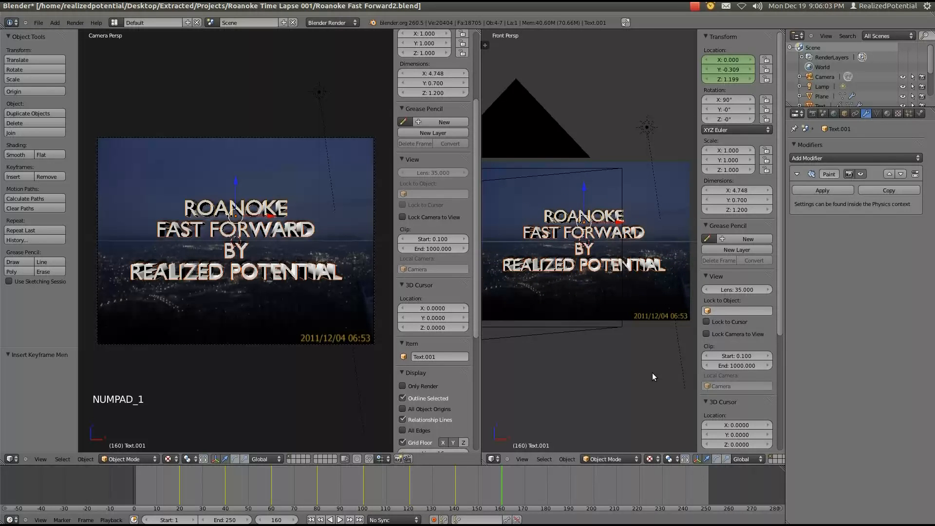
{"action": "key", "text": "n"}
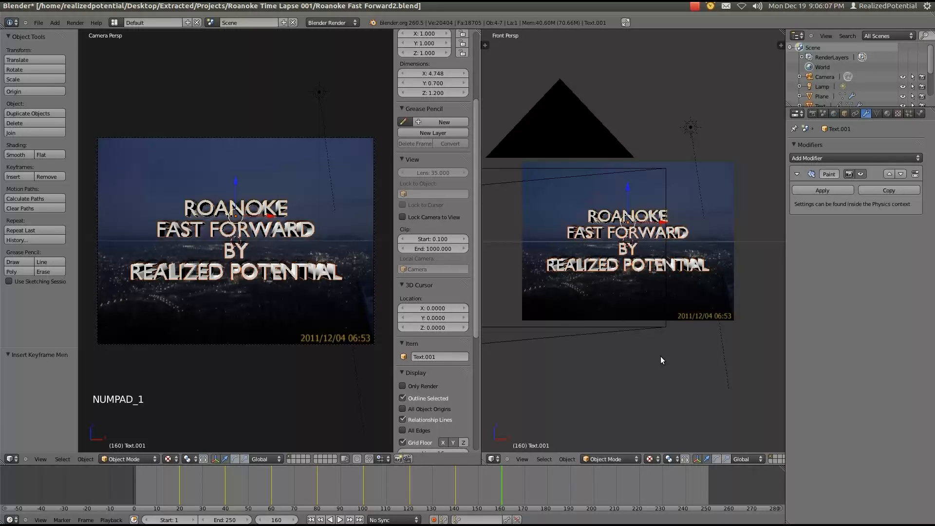
{"action": "left_click", "coordinate": [664, 225]}
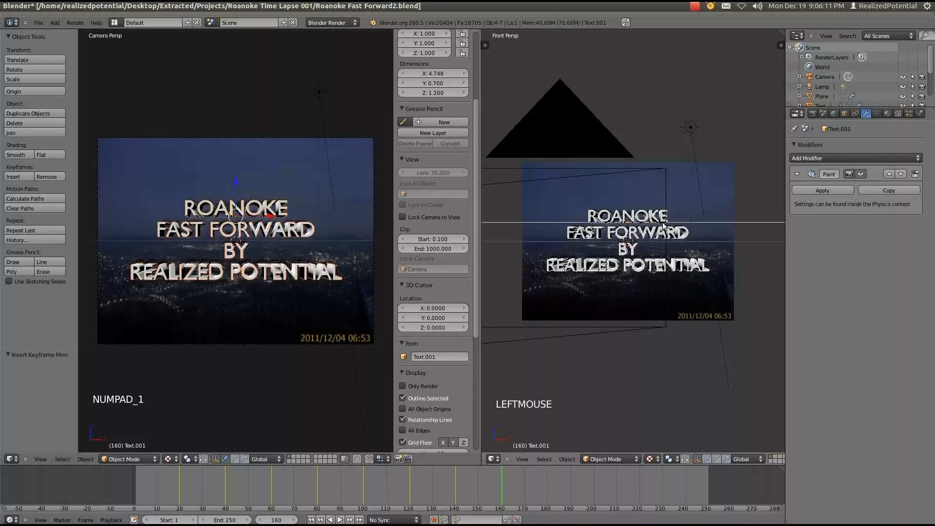
{"action": "left_click_drag", "start_coordinate": [662, 224], "coordinate": [862, 215]}
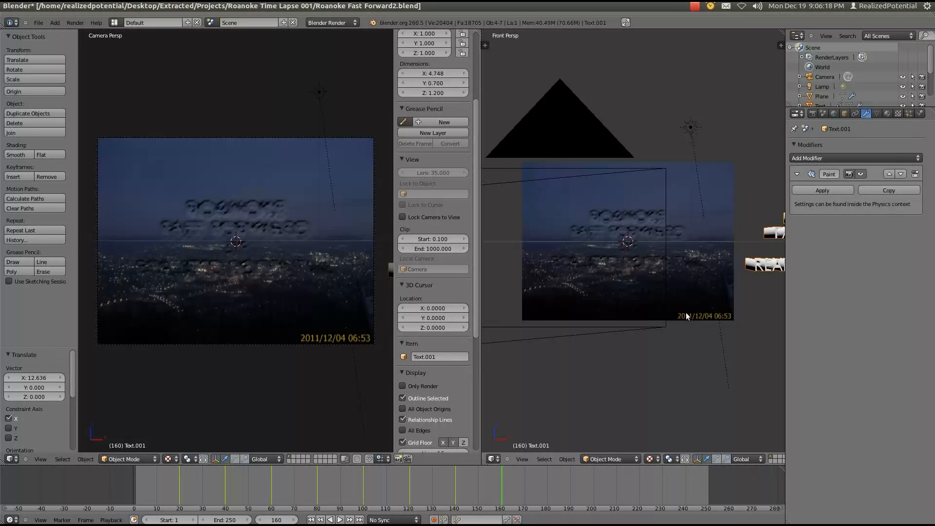
{"action": "key", "text": "i"}
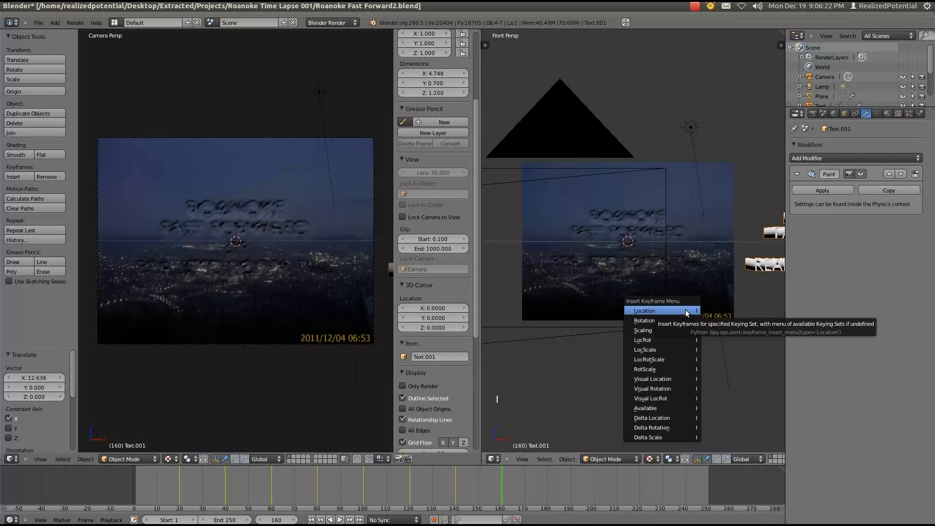
{"action": "left_click", "coordinate": [686, 312]}
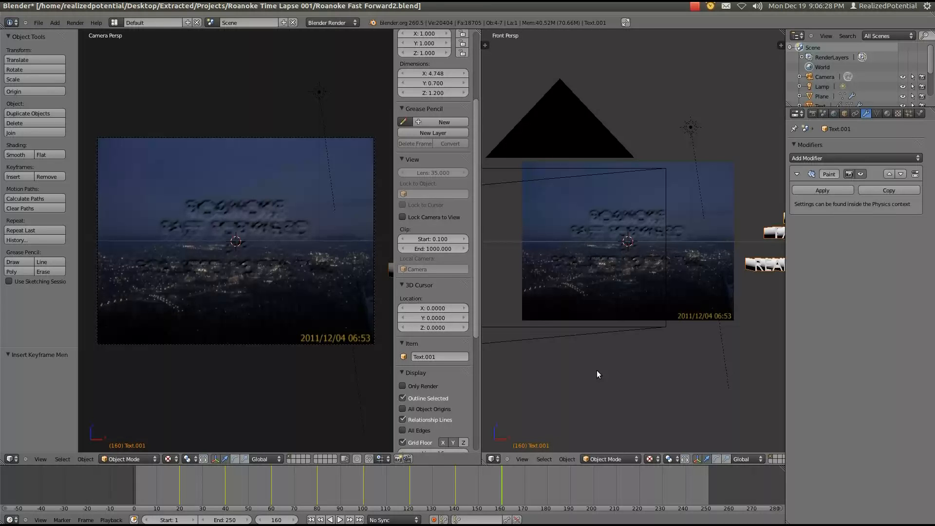
Step: Save the project as a new incremental version named Roanoke Fast Forward3.blend
{"action": "key", "text": "ctrl+shift+s"}
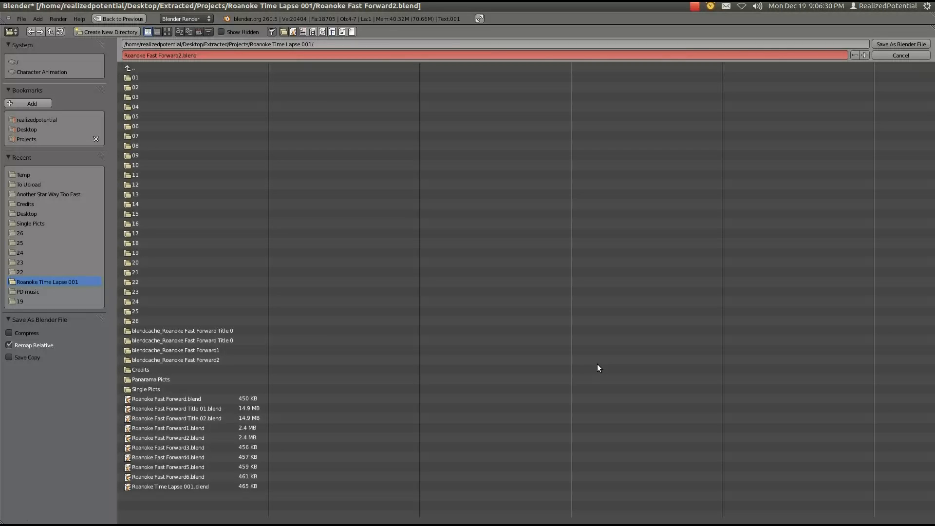
{"action": "key", "text": "KP_Add"}
{"action": "key", "text": "KP_Enter"}
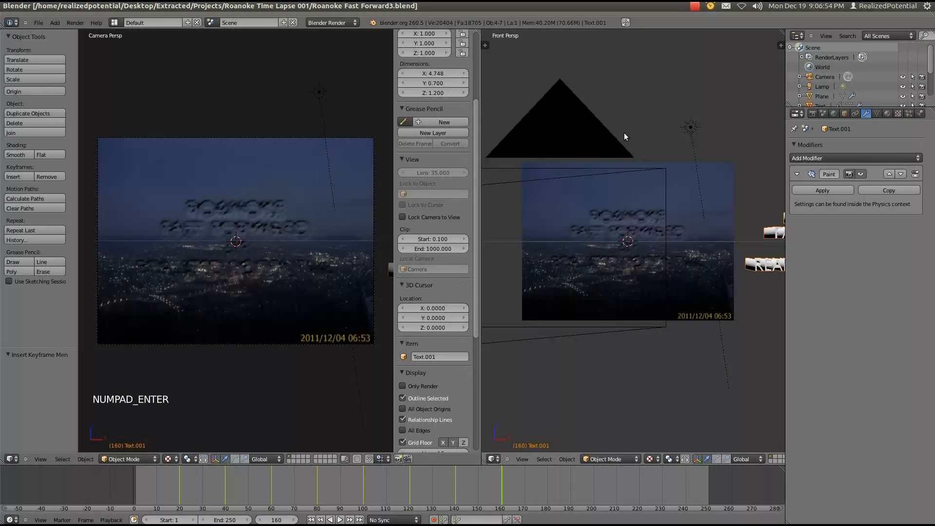
Step: Play the animation from frame 1, select the plane and display its Dynamic Paint physics settings, and stop the playback
{"action": "left_click", "coordinate": [135, 495]}
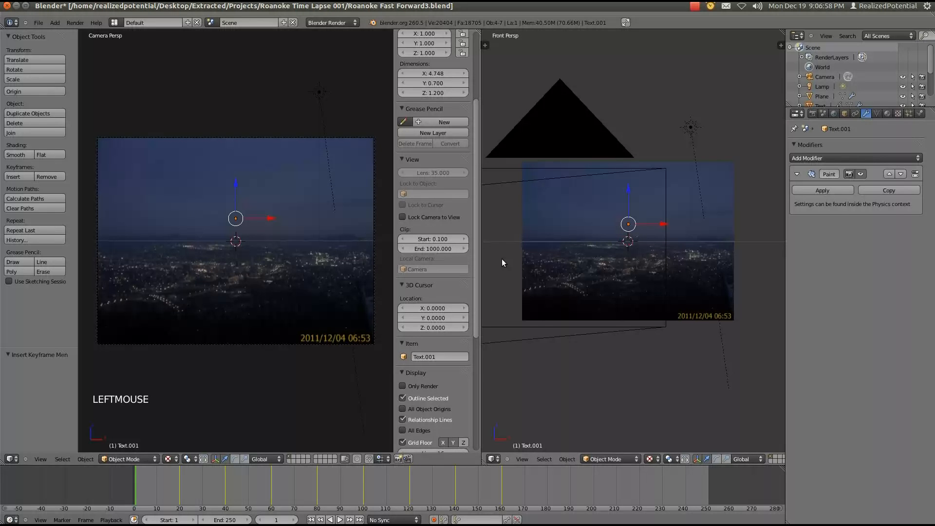
{"action": "key", "text": "alt+a"}
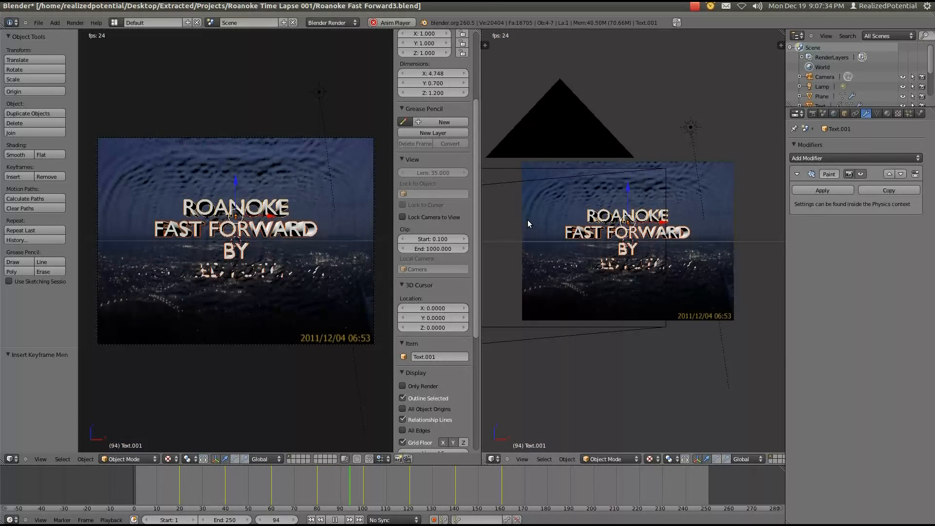
{"action": "right_click", "coordinate": [727, 207]}
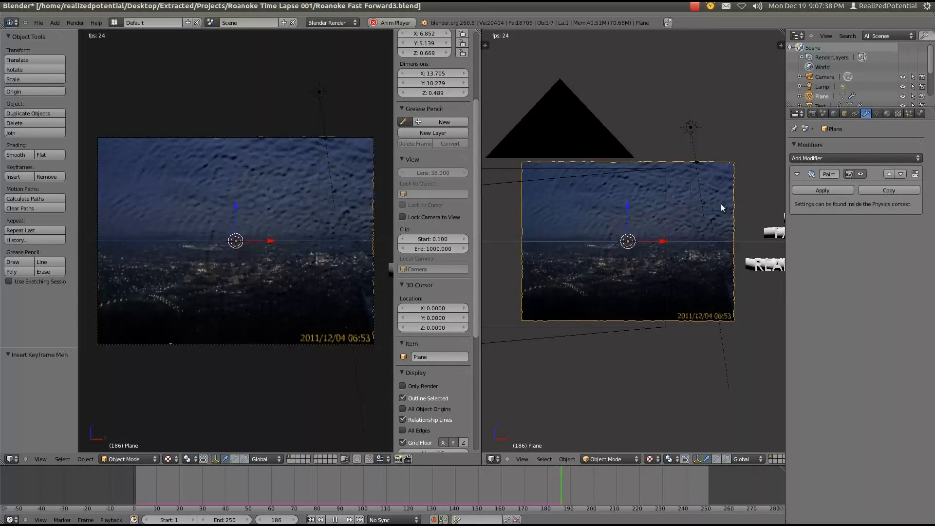
{"action": "left_click", "coordinate": [920, 113]}
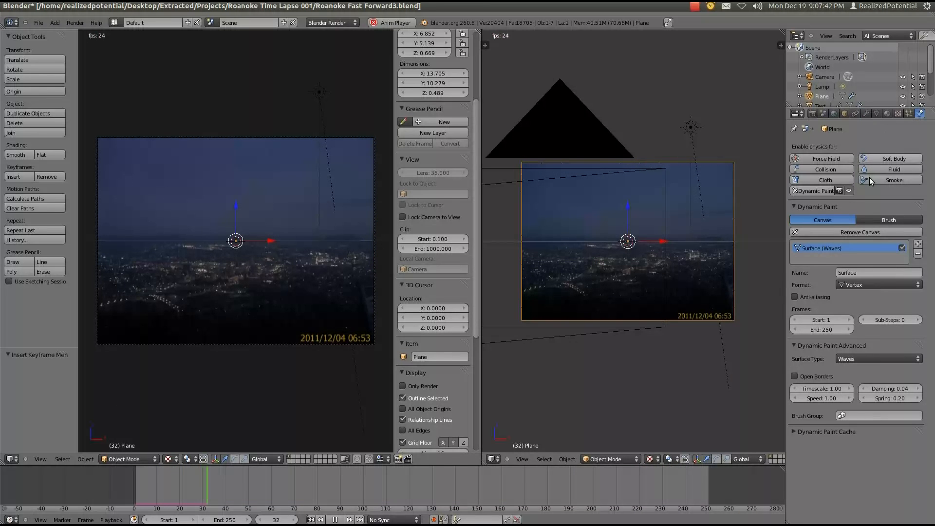
{"action": "double_click", "coordinate": [881, 389]}
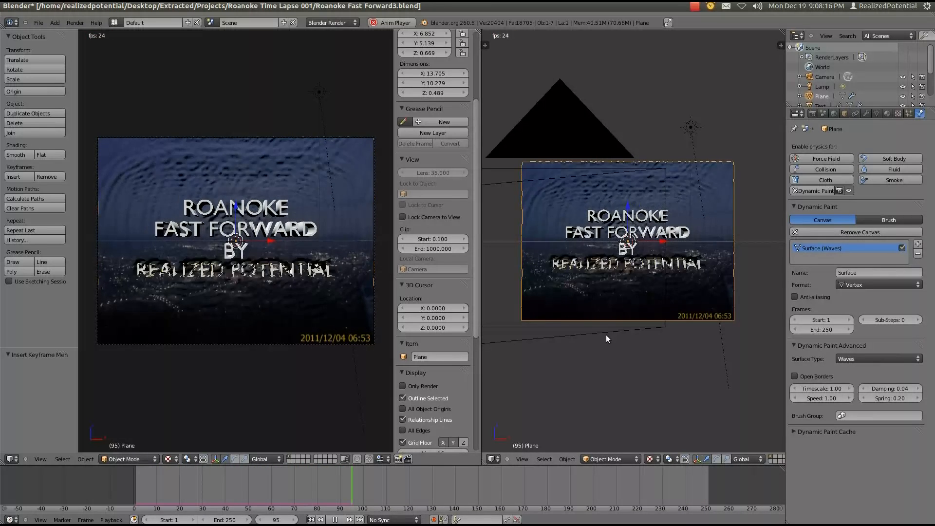
{"action": "key", "text": "Escape"}
Step: Go to frame 200 and insert a keyframe for the plane's wave Damping at 0.04
{"action": "left_click", "coordinate": [594, 494]}
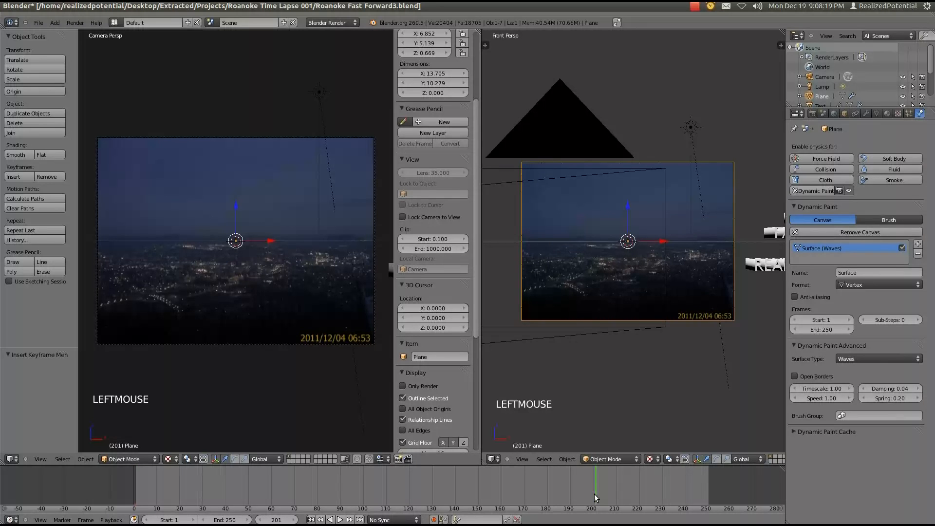
{"action": "left_click", "coordinate": [595, 494]}
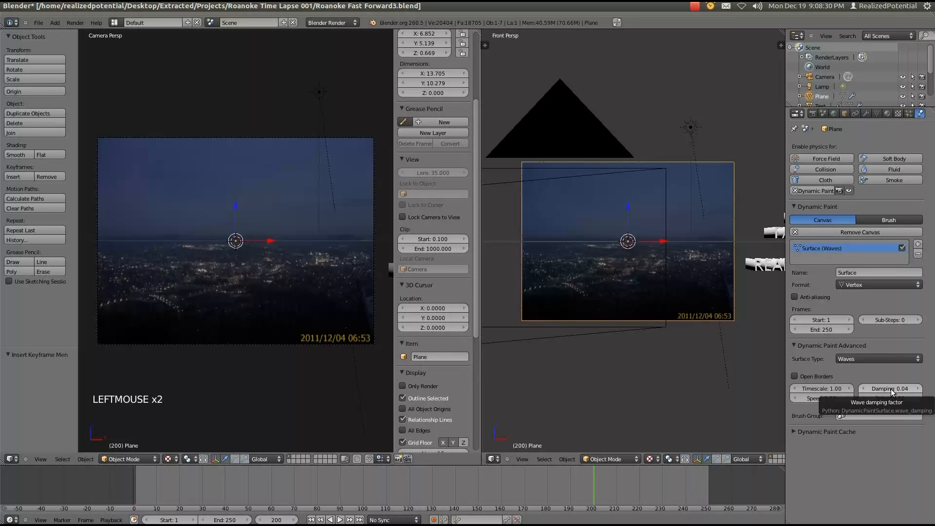
{"action": "key", "text": "i"}
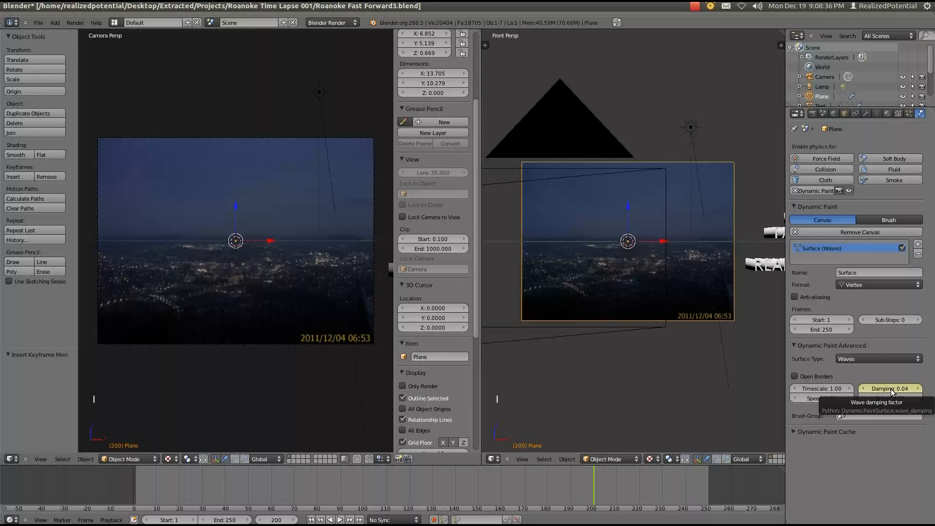
Step: Go to frame 250, set the plane's wave Damping to 1.00 and insert a keyframe for it
{"action": "left_click", "coordinate": [708, 497]}
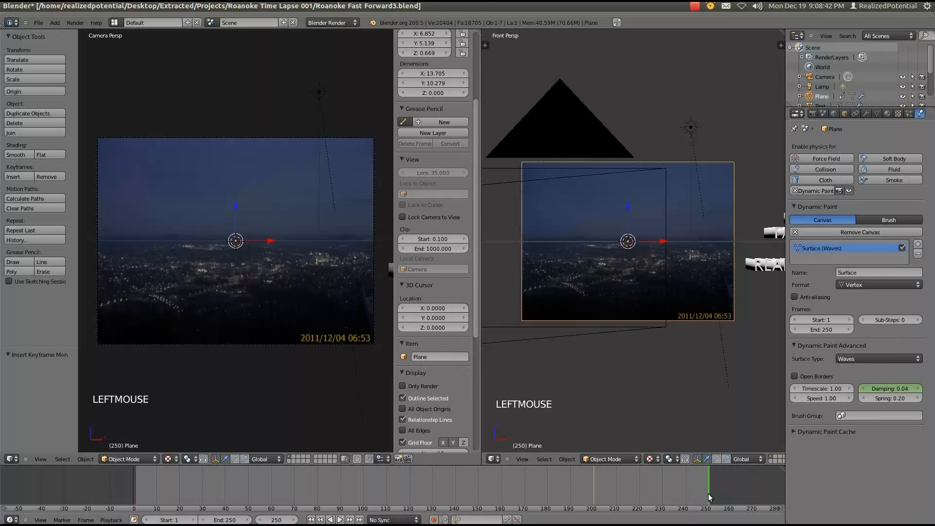
{"action": "double_click", "coordinate": [883, 390]}
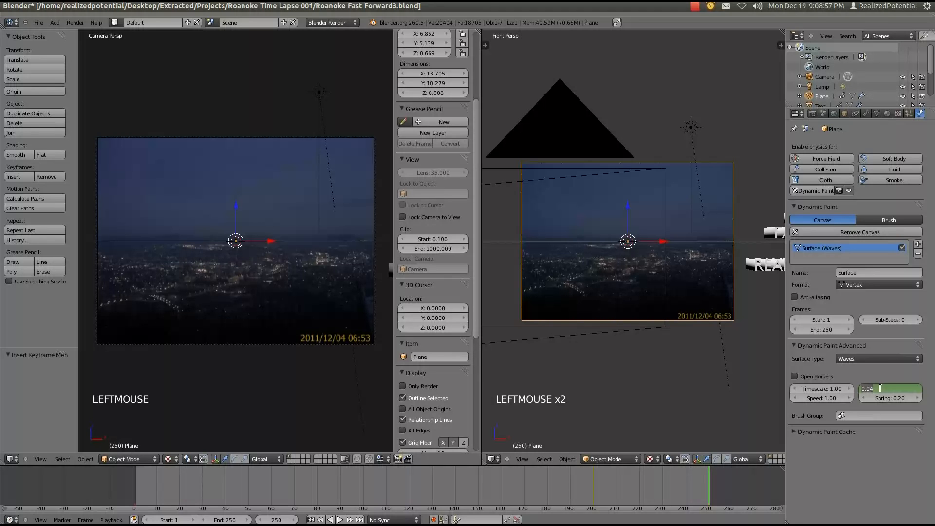
{"action": "type", "text": "1"}
{"action": "key", "text": "Return"}
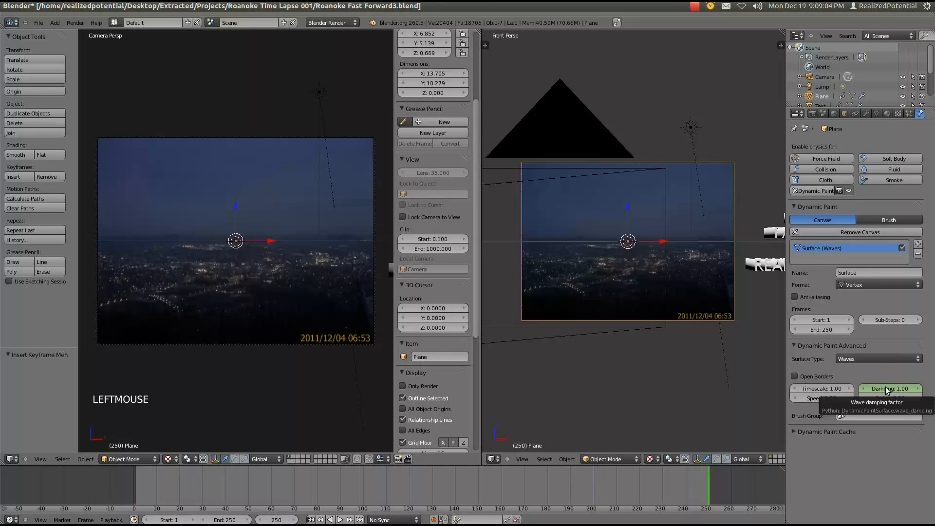
{"action": "key", "text": "i"}
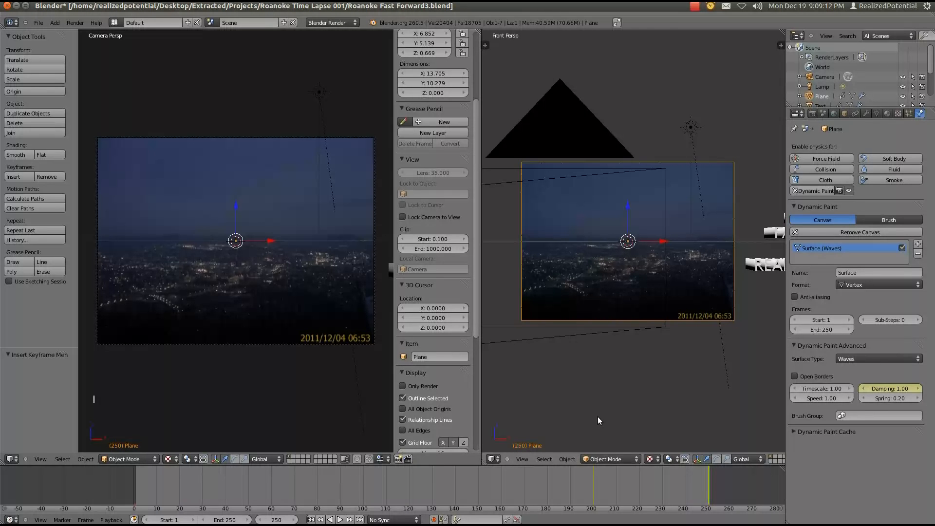
Step: Play the animation to review the waves with the keyframed damping, and stop the playback
{"action": "key", "text": "alt+a"}
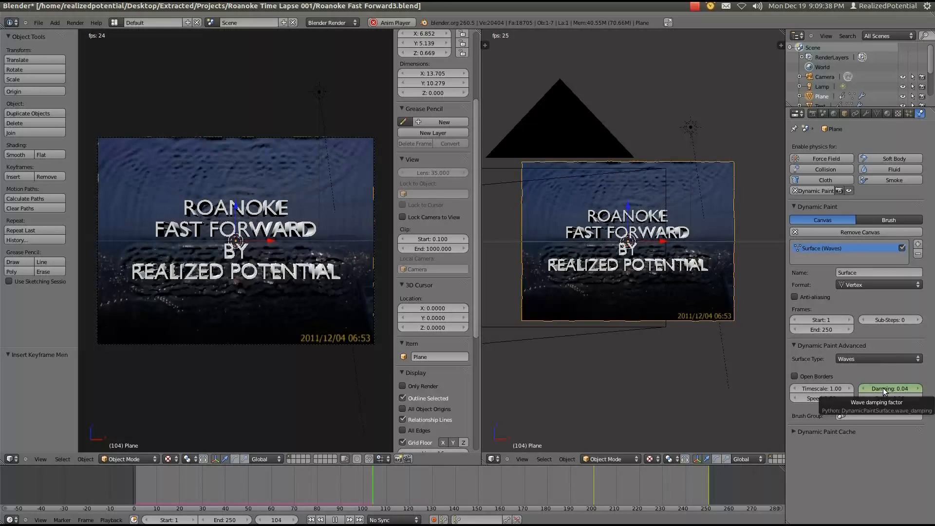
{"action": "key", "text": "Escape"}
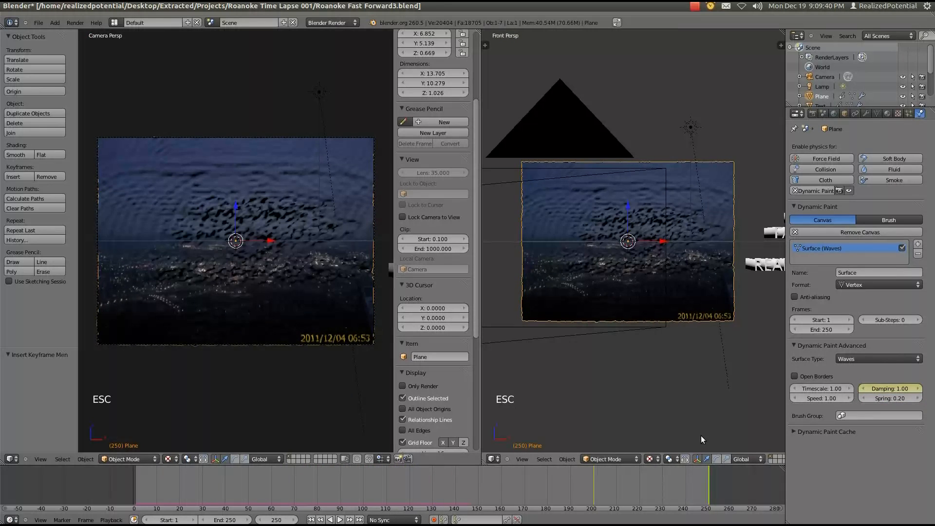
Step: Try wave Damping values of 0.70 and 0.4 on the plane while playing the animation, and stop the playback
{"action": "left_click", "coordinate": [887, 388]}
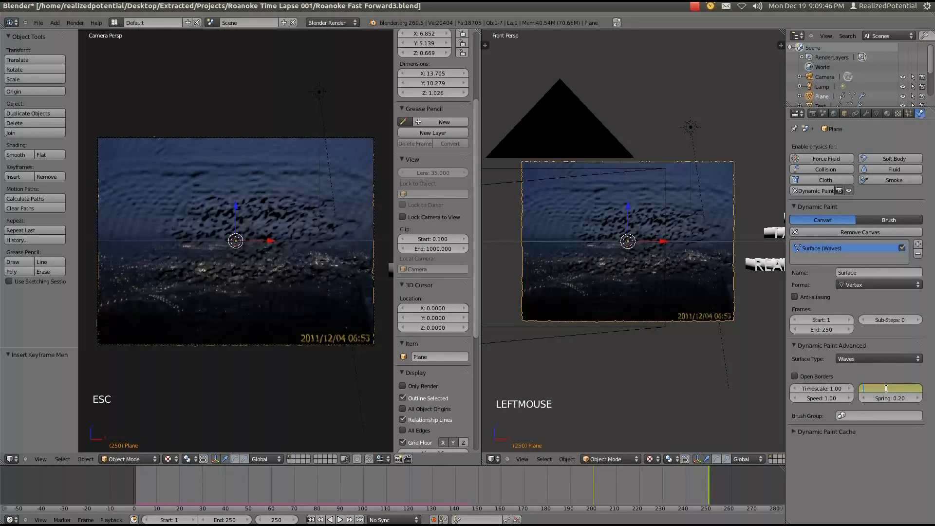
{"action": "key", "text": "Return"}
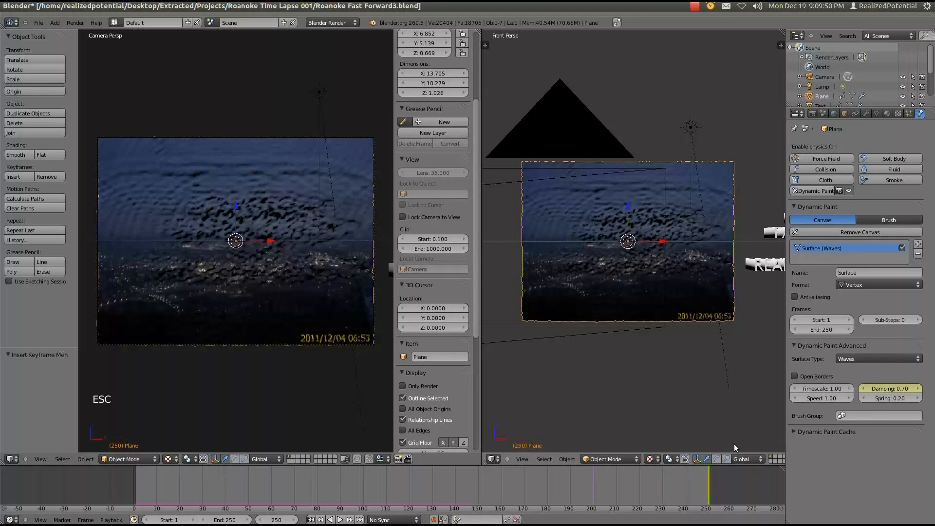
{"action": "key", "text": "alt+a"}
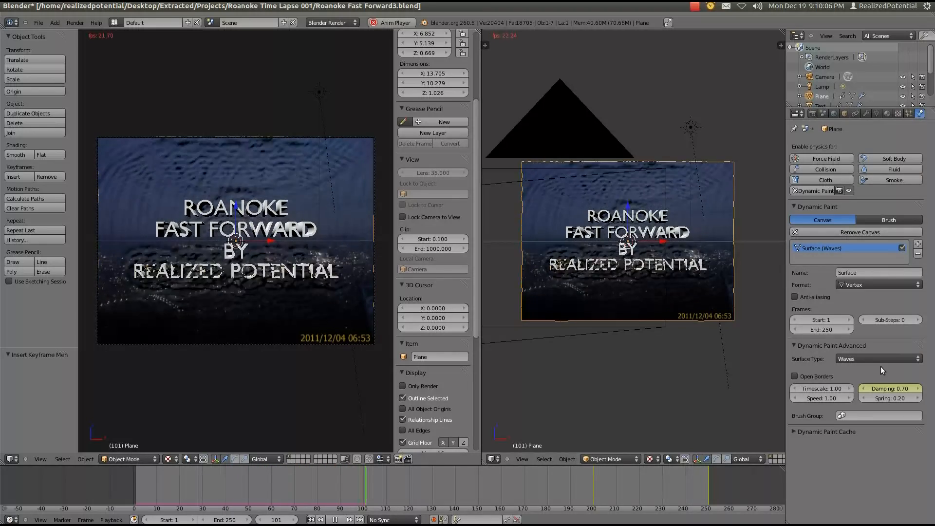
{"action": "left_click", "coordinate": [895, 388]}
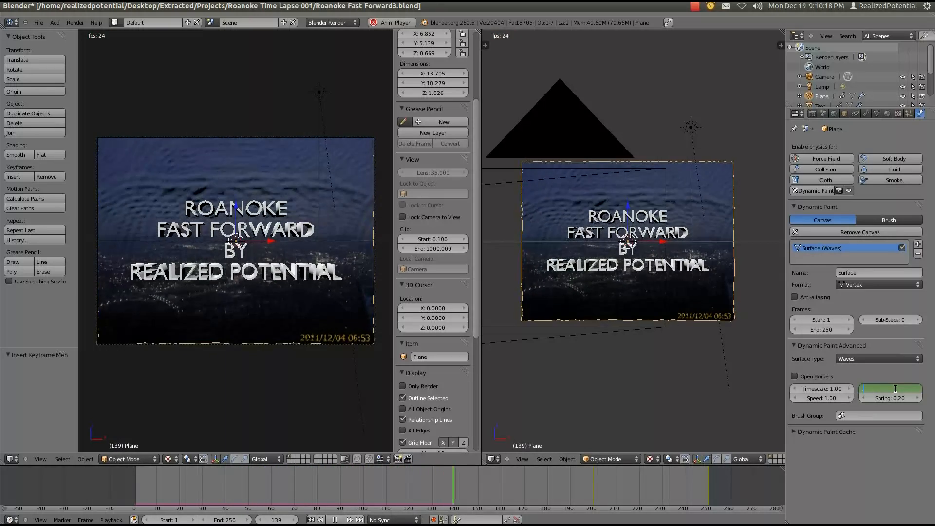
{"action": "type", "text": ".4"}
{"action": "key", "text": "Escape"}
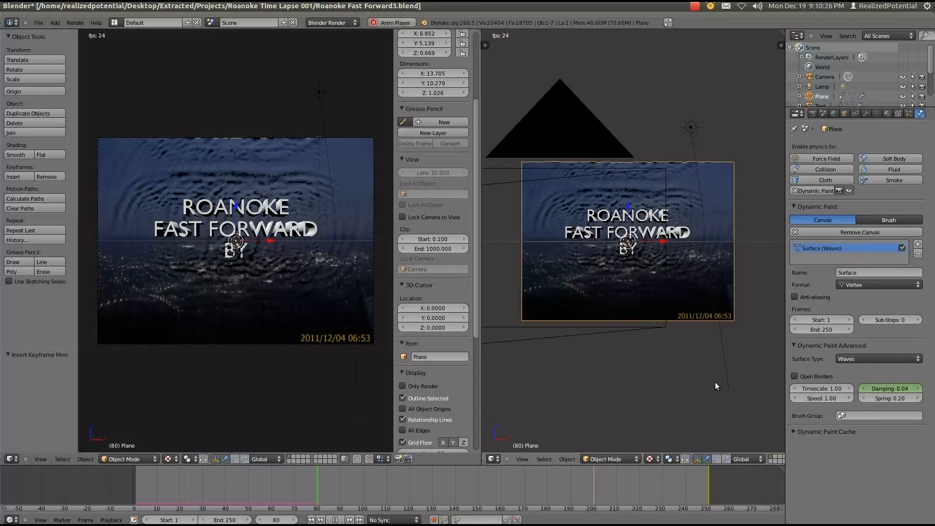
{"action": "key", "text": "Escape"}
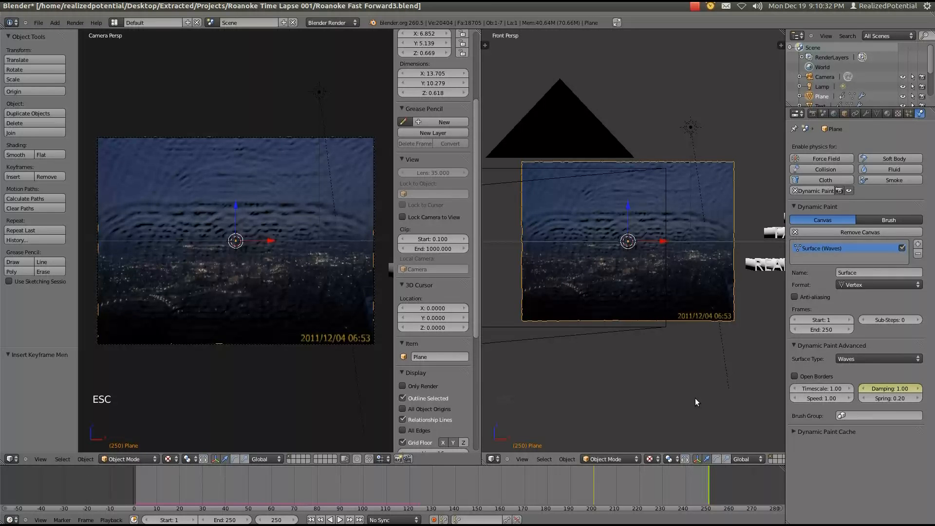
Step: Add a Subdivision Surface modifier to the plane after its Dynamic Paint modifier
{"action": "left_click", "coordinate": [865, 114]}
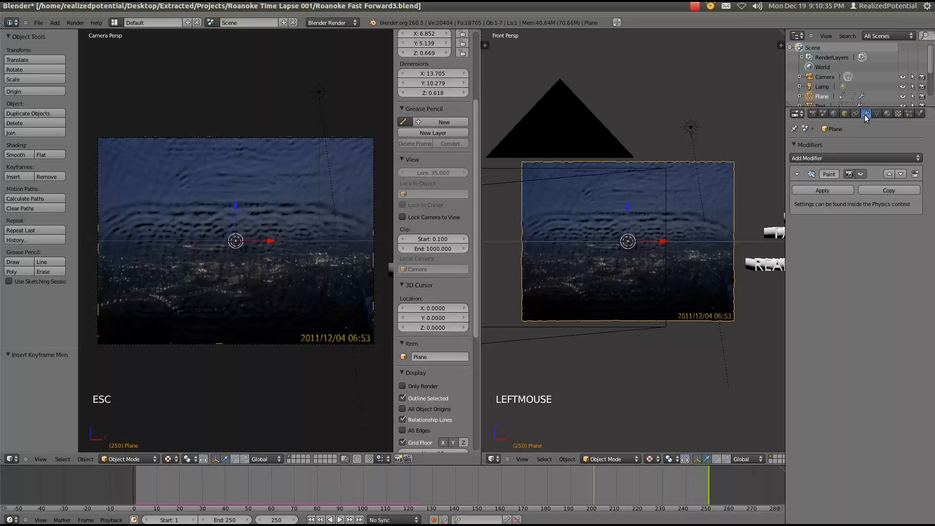
{"action": "left_click", "coordinate": [858, 157]}
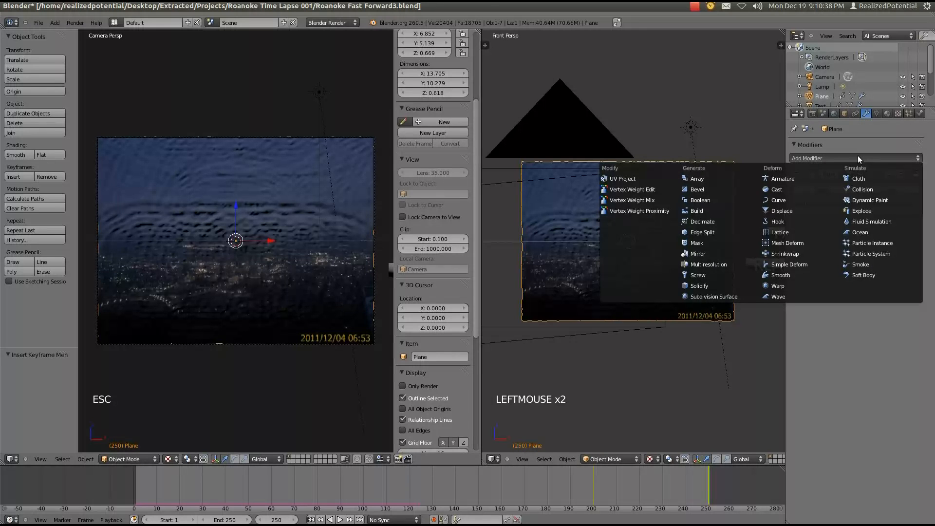
{"action": "left_click", "coordinate": [713, 297]}
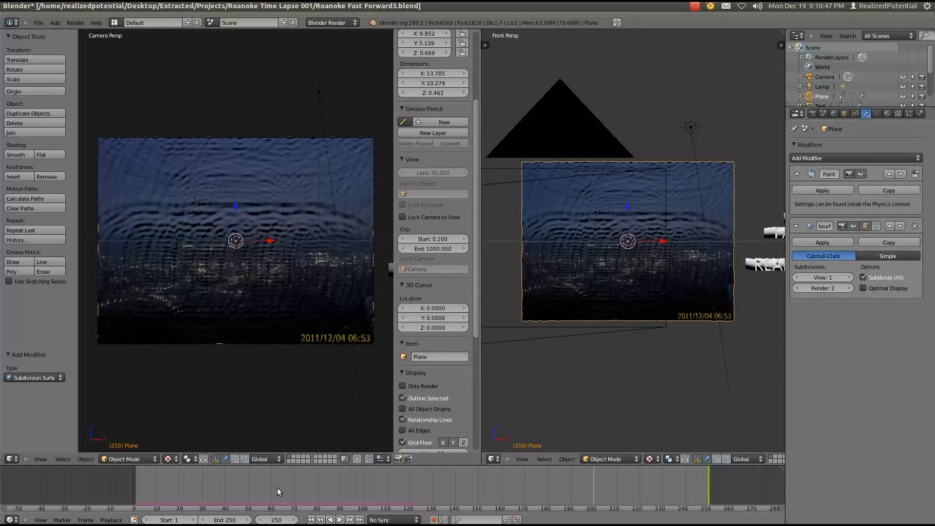
Step: Go to frame 116, render it to check the titles over the waves, and close the render
{"action": "triple_click", "coordinate": [342, 484]}
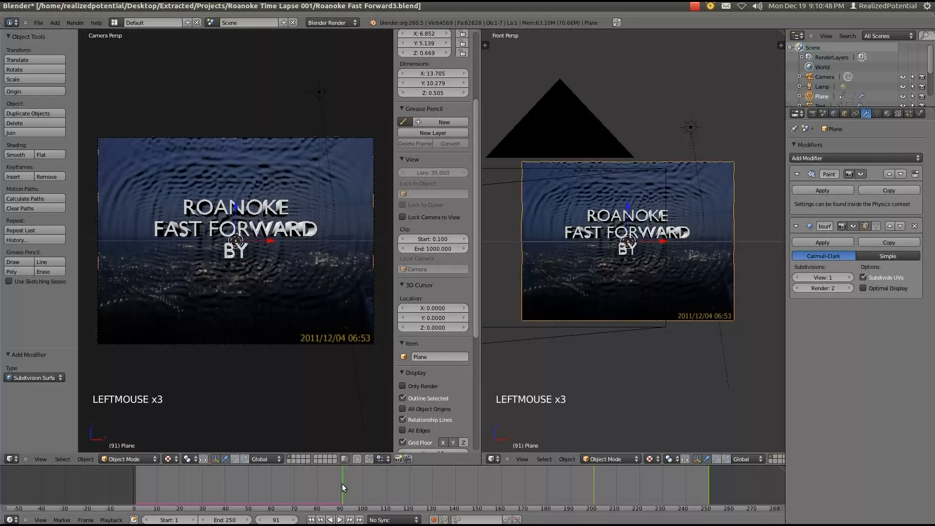
{"action": "left_click_drag", "start_coordinate": [341, 483], "coordinate": [399, 483]}
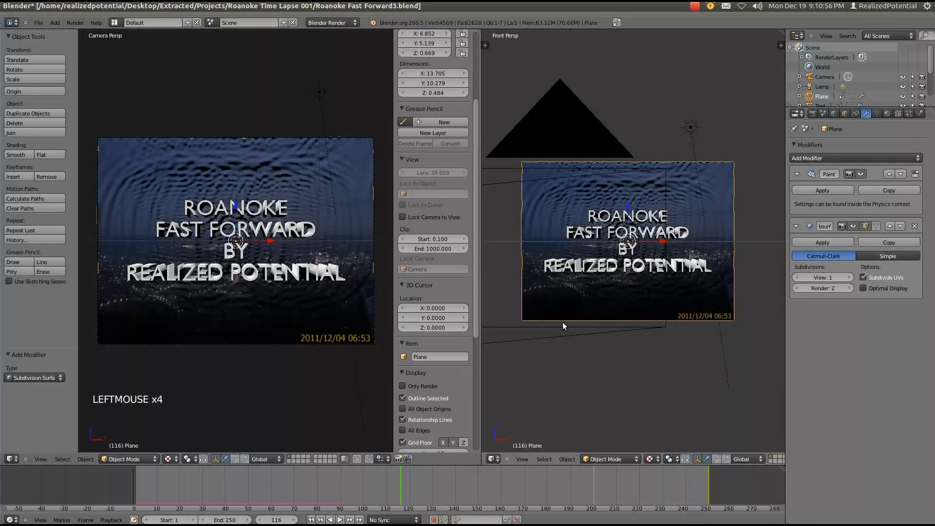
{"action": "key", "text": "F12"}
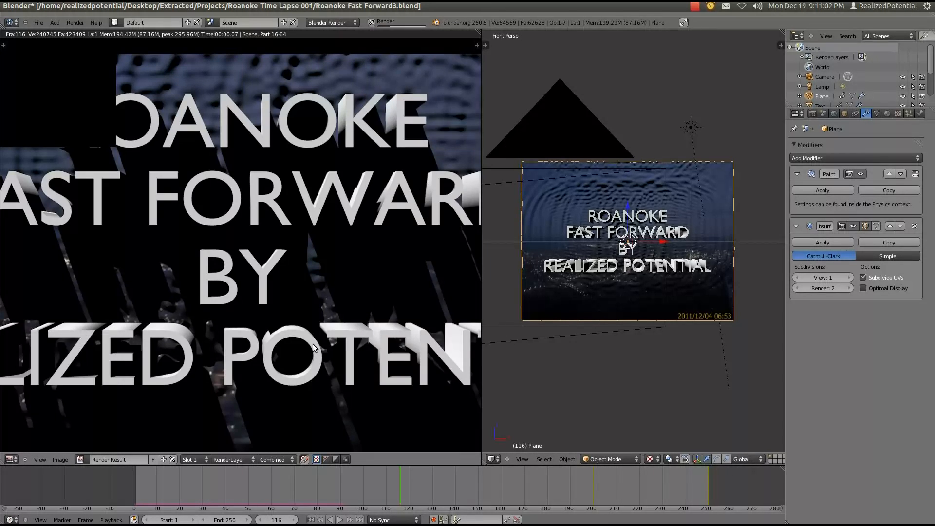
{"action": "scroll", "coordinate": [313, 344], "scroll_direction": "down", "scroll_amount": 3}
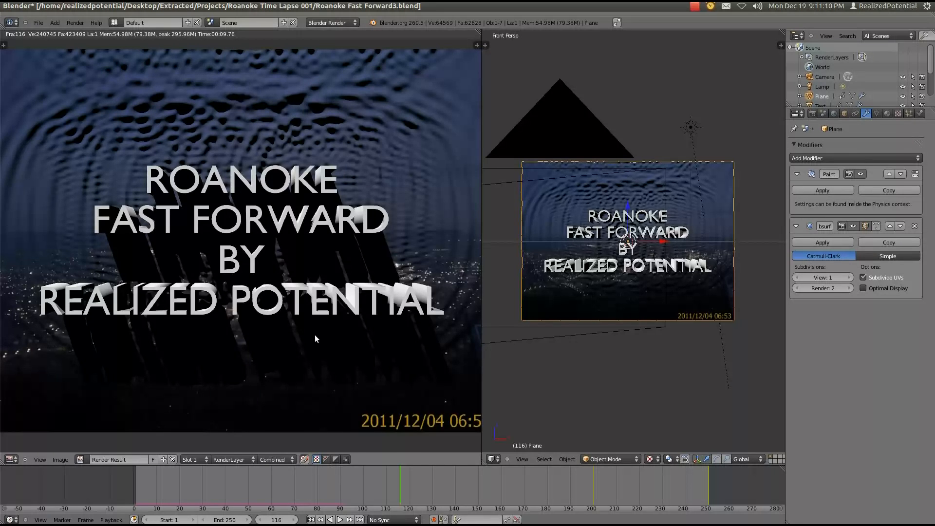
{"action": "key", "text": "Escape"}
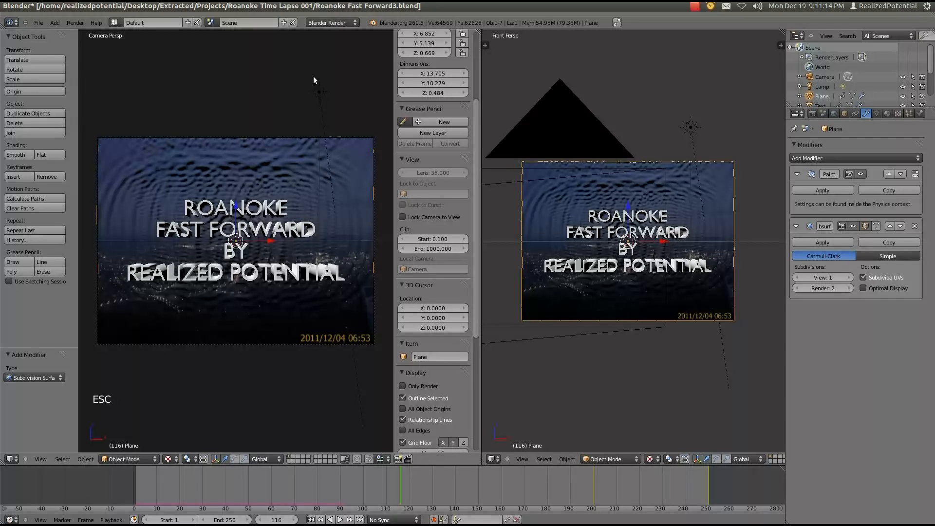
Step: Lighten the sun lamp's ray shadow colour from black to mid grey, and test-render the current frame
{"action": "right_click", "coordinate": [318, 92]}
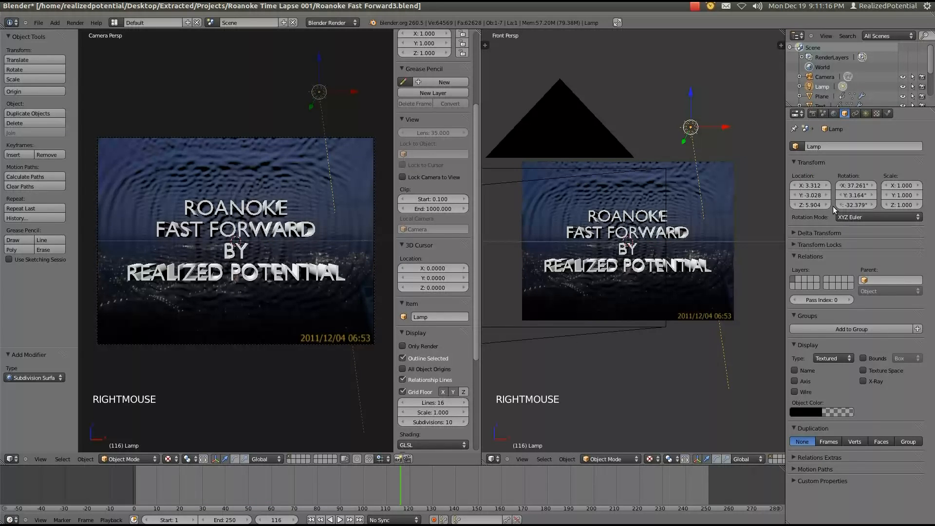
{"action": "left_click", "coordinate": [865, 113]}
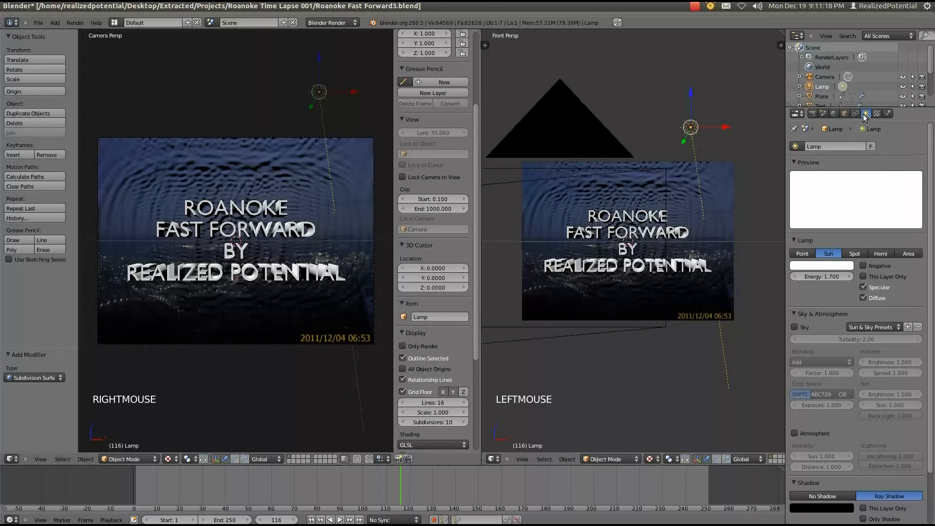
{"action": "scroll", "coordinate": [848, 306], "scroll_direction": "down", "scroll_amount": 1}
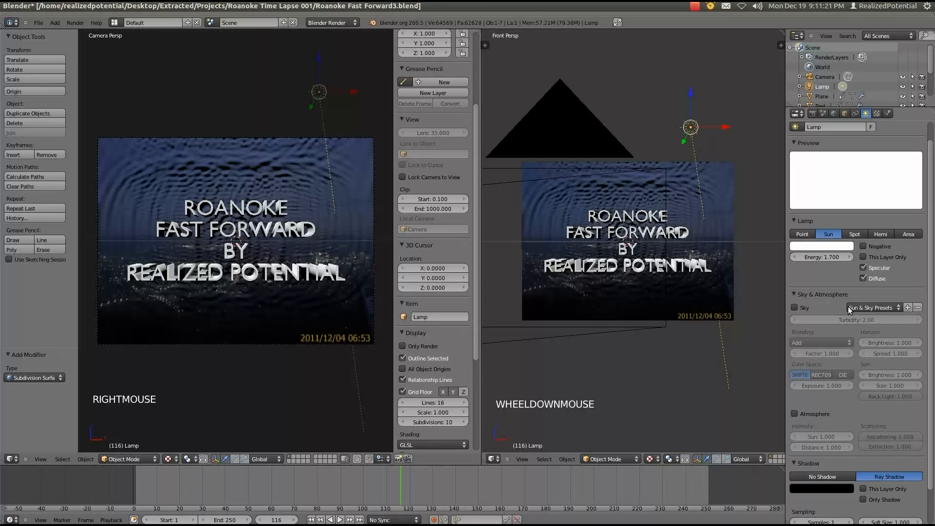
{"action": "scroll", "coordinate": [849, 306], "scroll_direction": "down", "scroll_amount": 3}
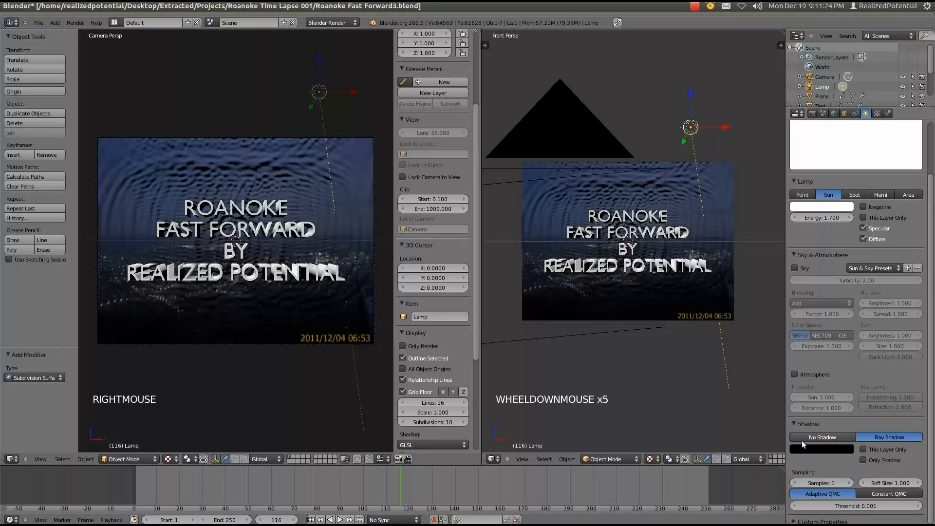
{"action": "left_click", "coordinate": [810, 449]}
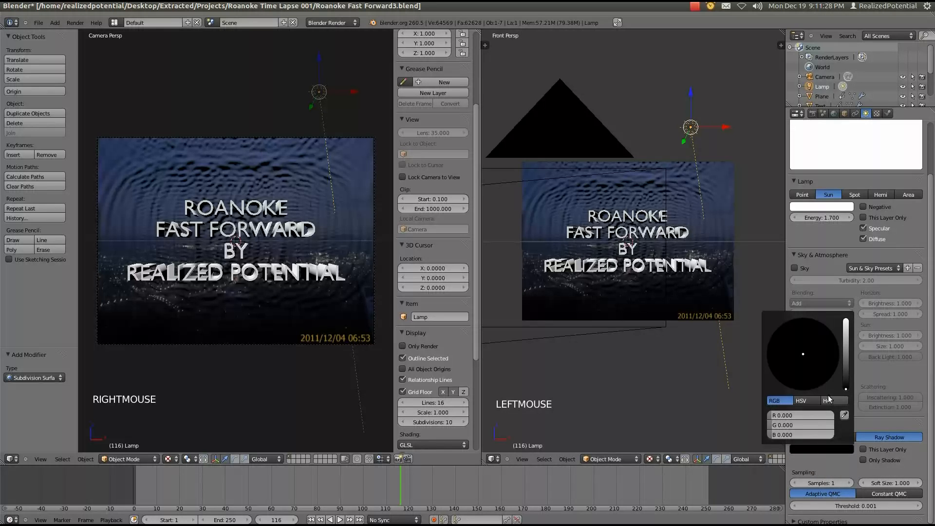
{"action": "left_click", "coordinate": [846, 353]}
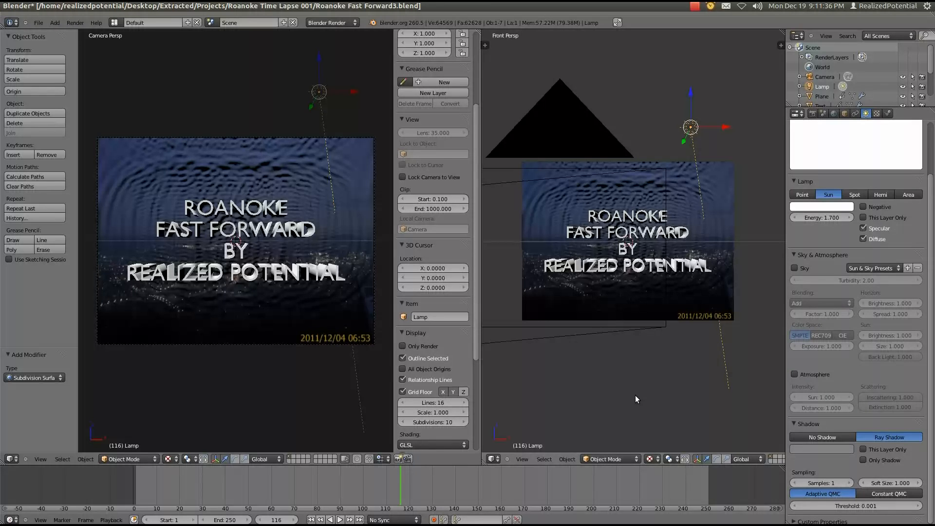
{"action": "key", "text": "F12"}
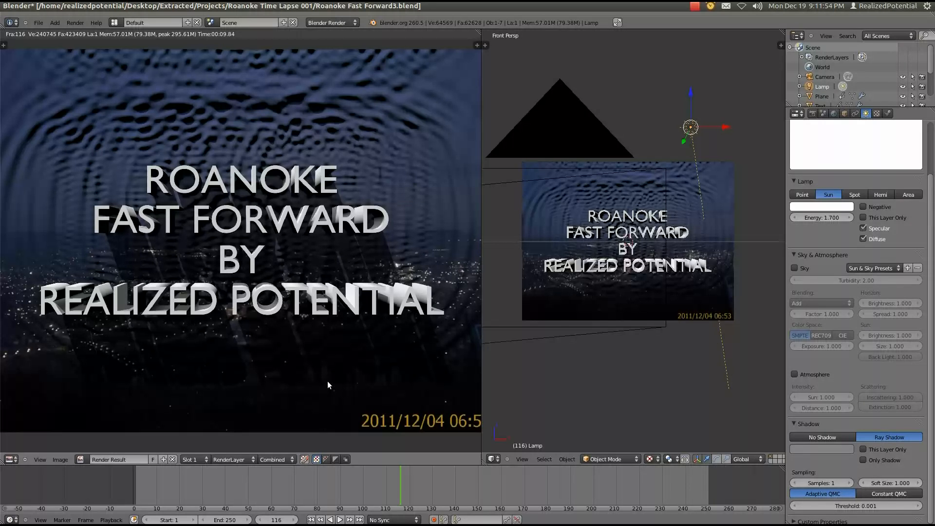
{"action": "key", "text": "Escape"}
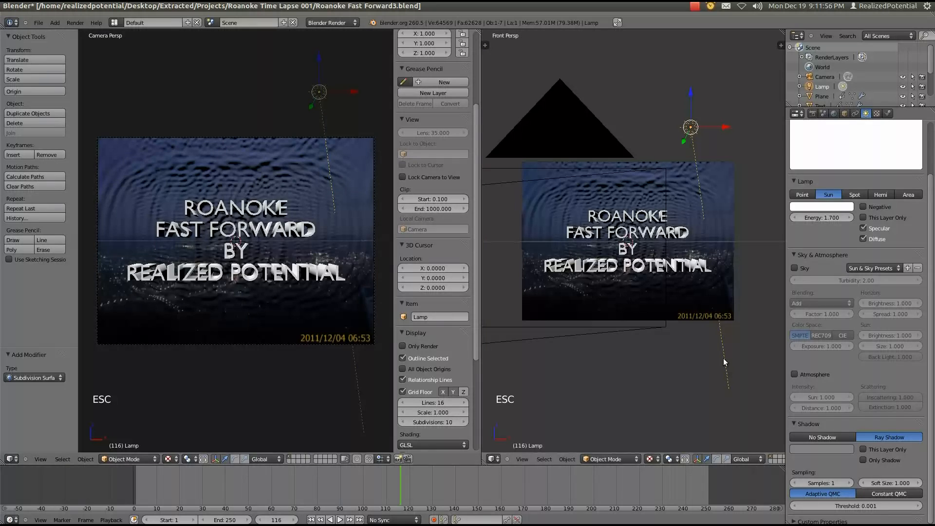
Step: Set the sun lamp's shadow sampling to 5 samples with a soft size of 2
{"action": "left_click", "coordinate": [817, 484]}
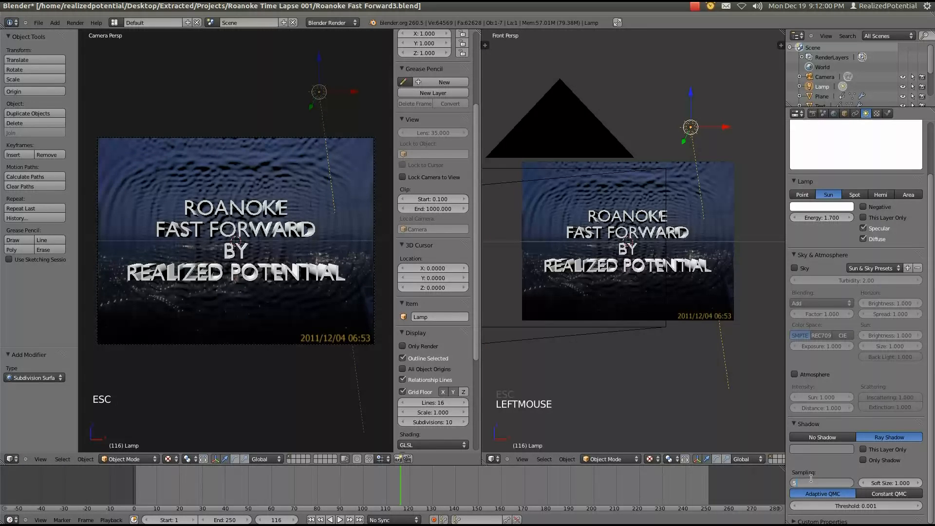
{"action": "key", "text": "Tab"}
{"action": "type", "text": "2"}
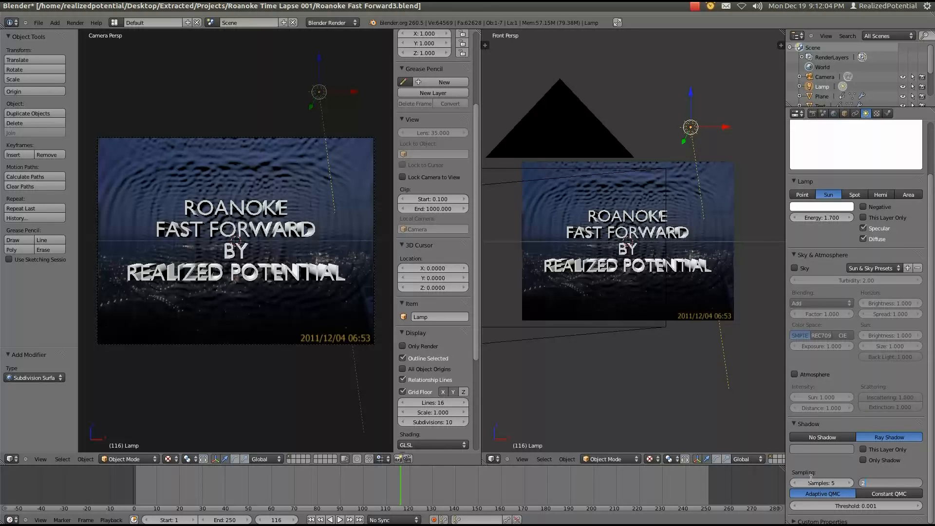
{"action": "key", "text": "Return"}
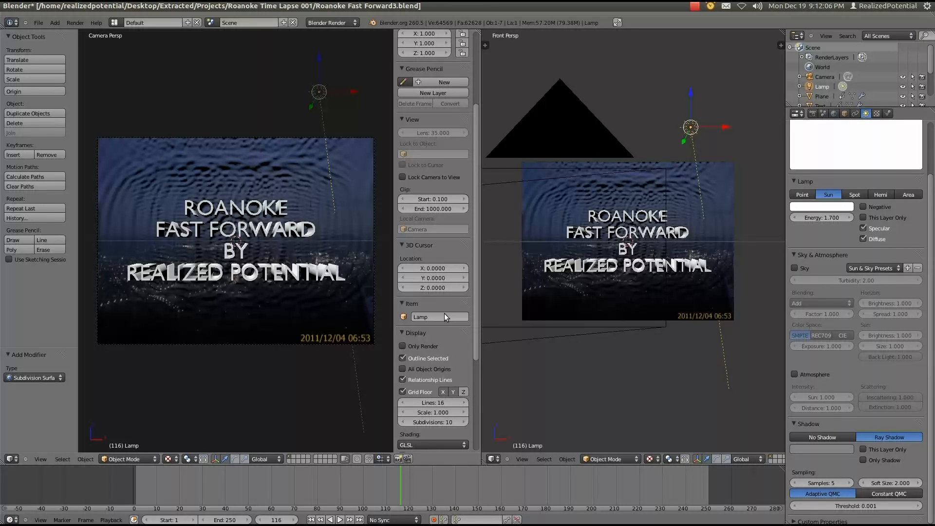
Step: Save the project as Roanoke Fast Forward4.blend and render the current frame to check the softened shadows
{"action": "key", "text": "ctrl+shift+s"}
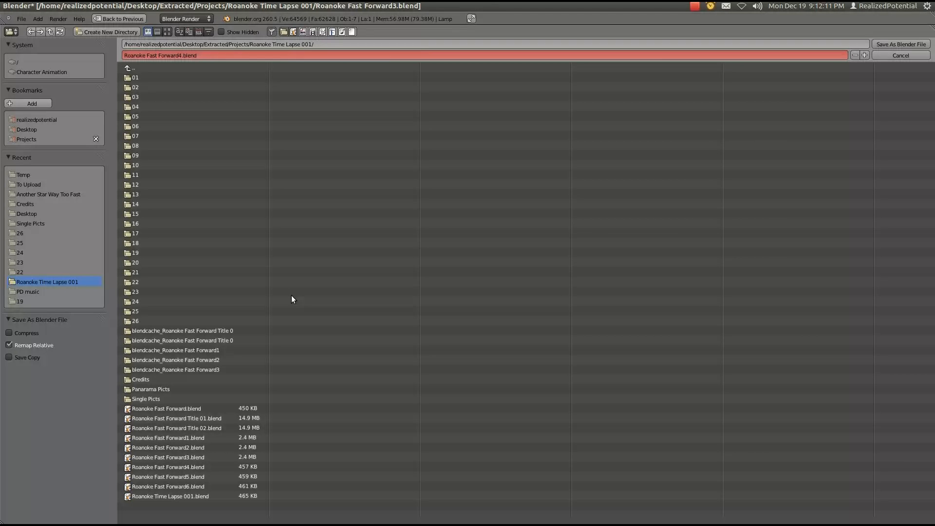
{"action": "key", "text": "KP_Enter"}
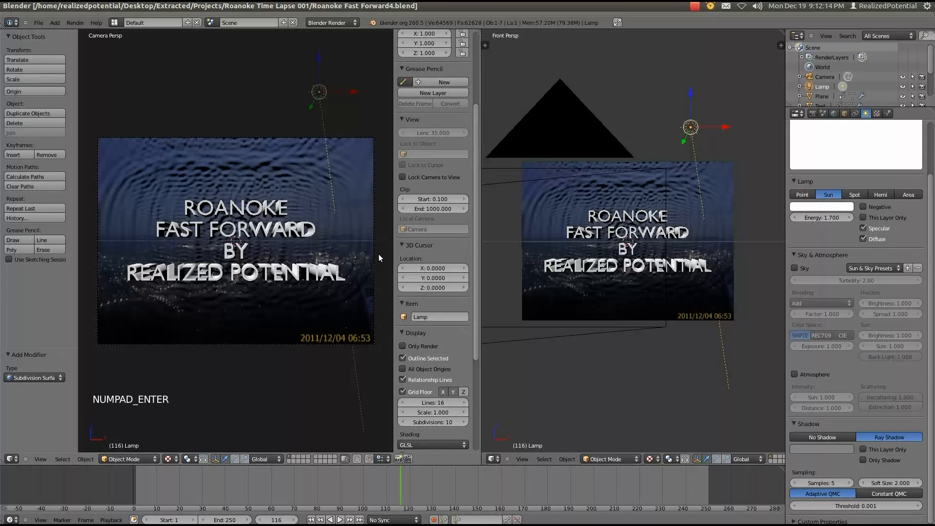
{"action": "key", "text": "F12"}
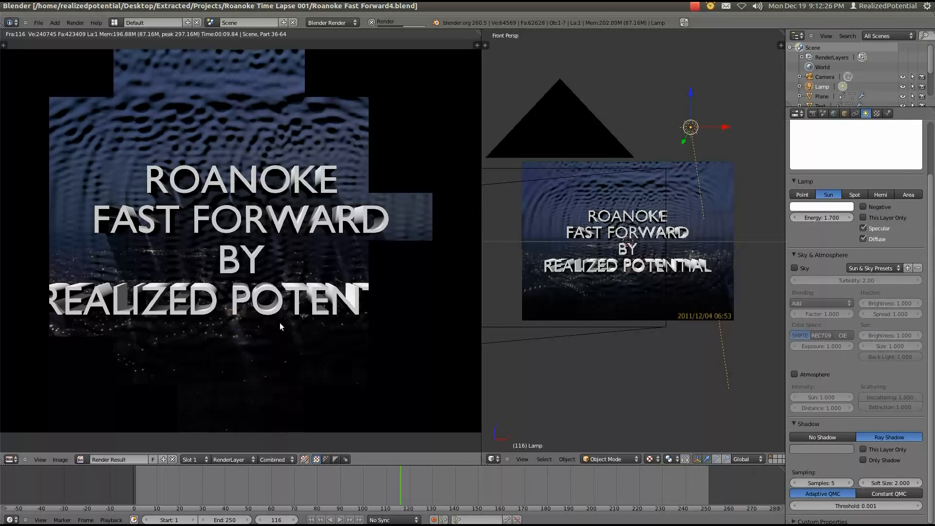
{"action": "scroll", "coordinate": [280, 322], "scroll_direction": "down", "scroll_amount": 1}
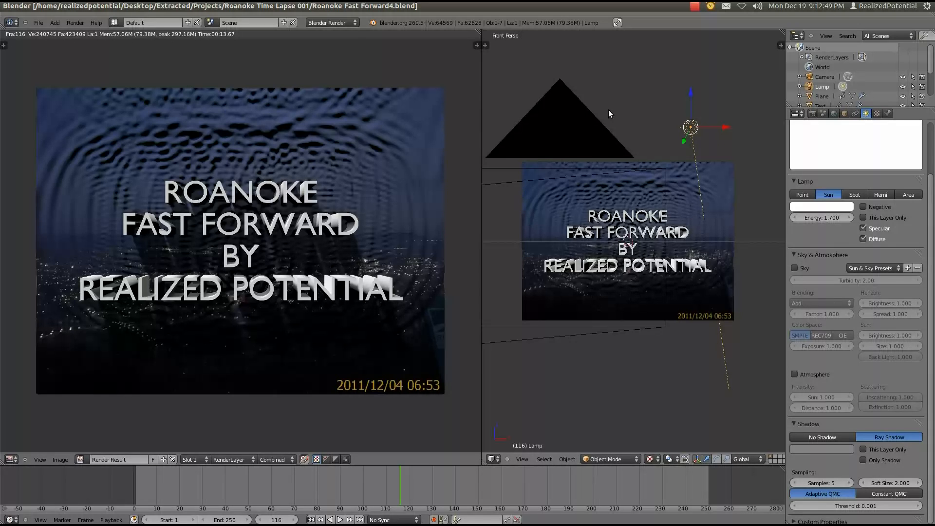
{"action": "left_click", "coordinate": [695, 6]}
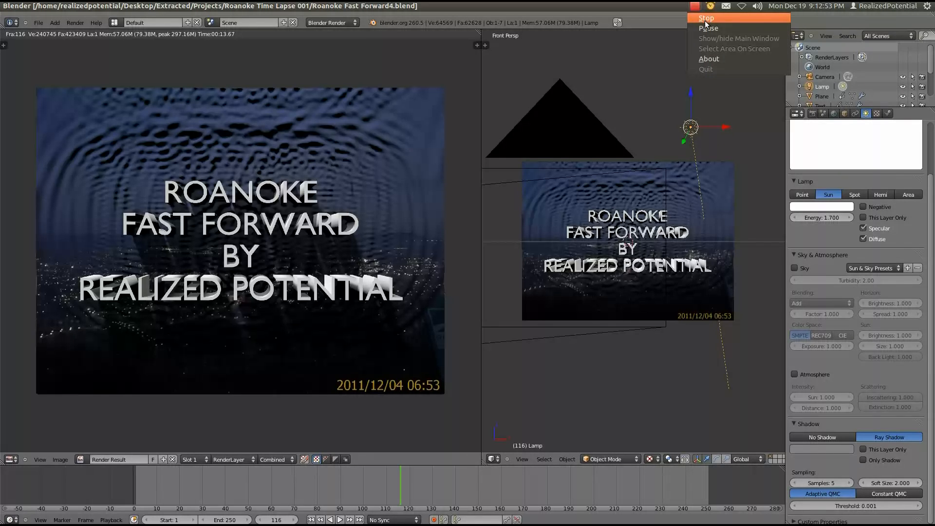